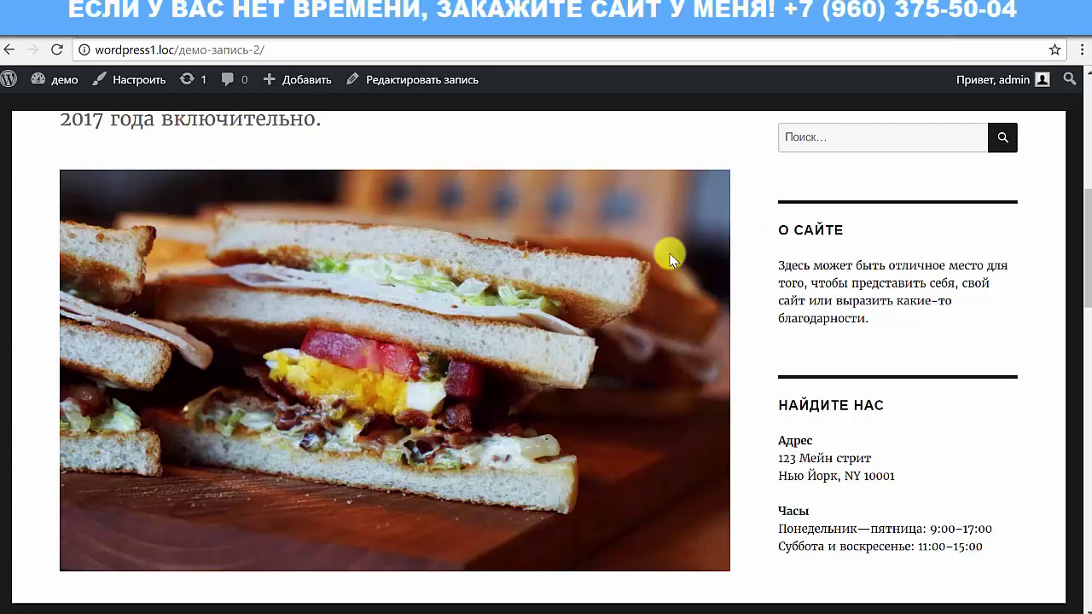
- Look over the published post Демо запись 2 from its title and intro text down to the sandwich image
scroll(580, 268, "up", 3)
scroll(581, 273, "up", 2)
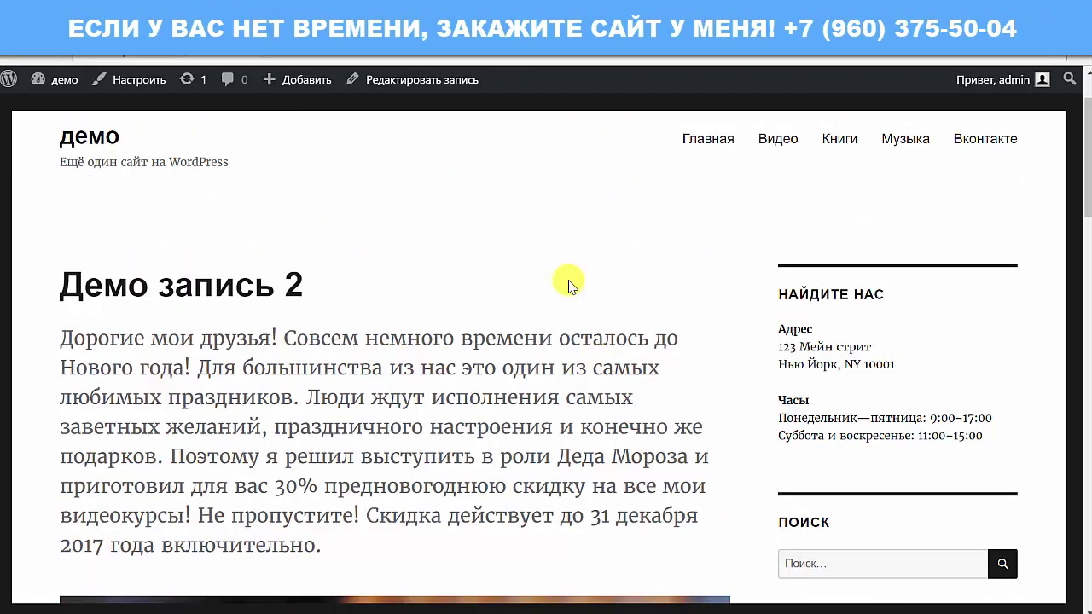
scroll(570, 286, "down", 3)
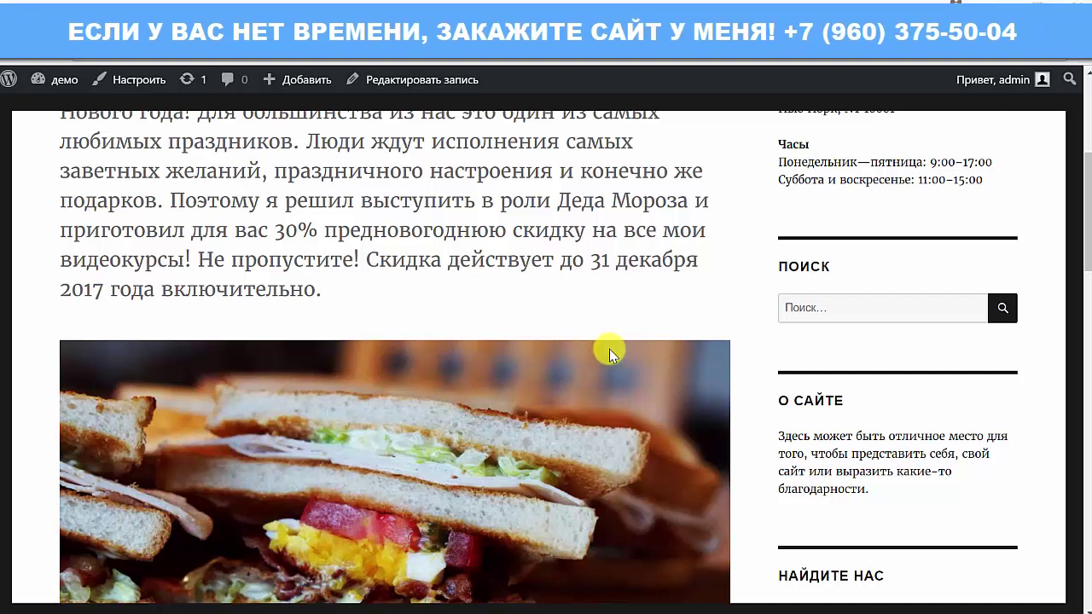
scroll(609, 349, "down", 2)
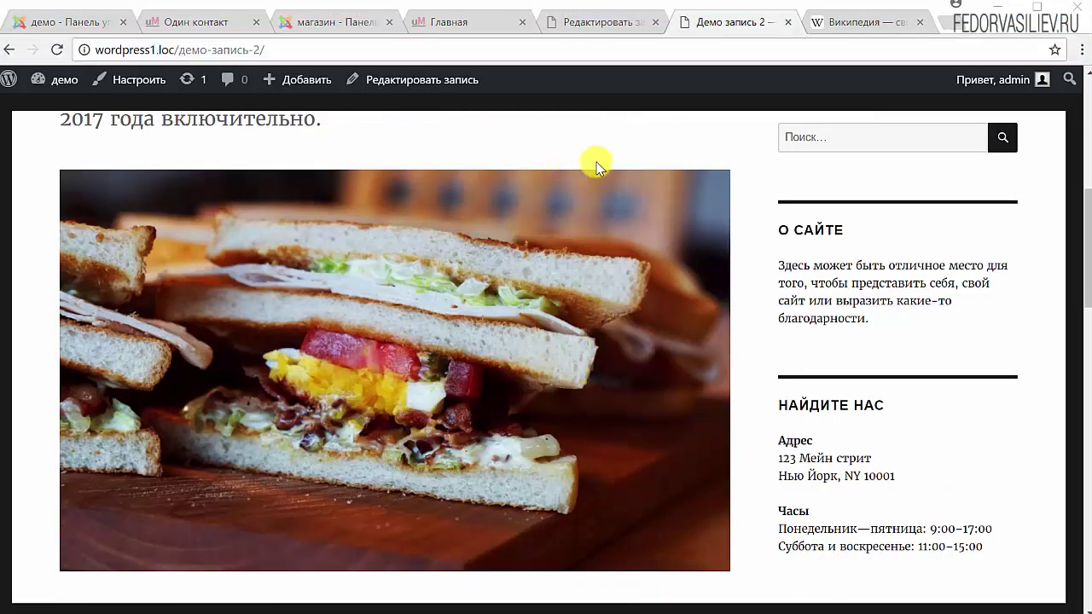
- Switch to the editing page of the post Демо запись 2 and bring its title and body text into view
left_click(601, 22)
scroll(692, 390, "down", 3)
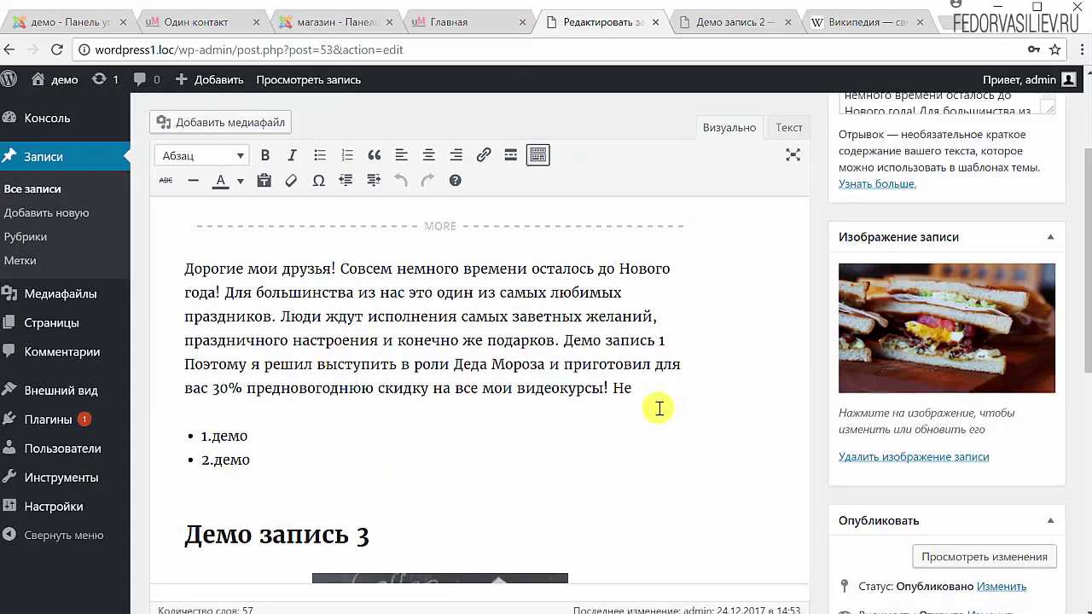
scroll(692, 389, "up", 2)
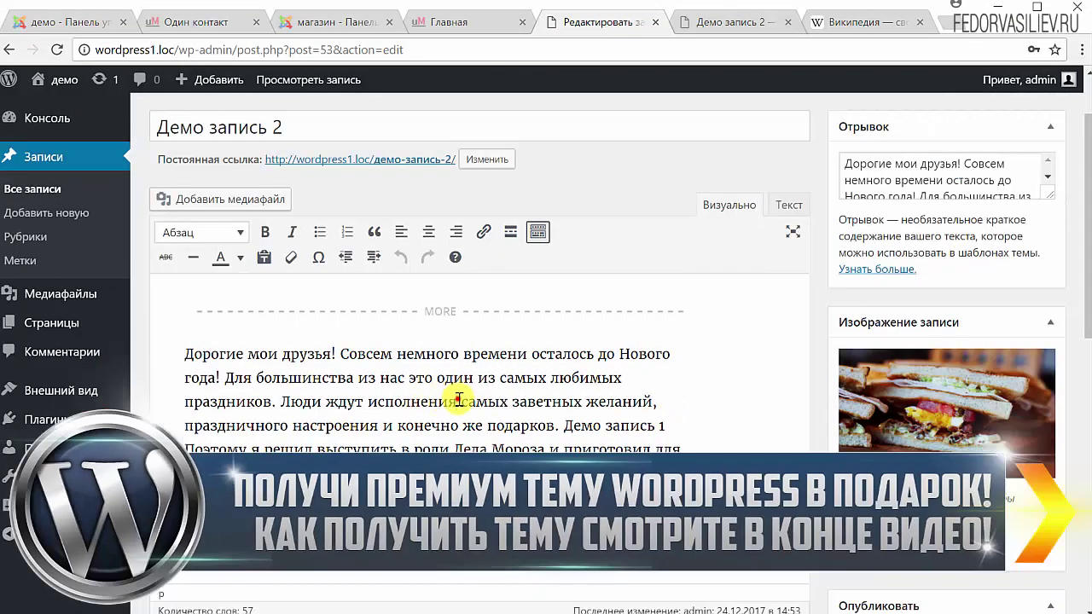
- Examine the main paragraph of the post, marking sample words and phrases such as исполнения, видеокурсы! and Люди ждут исполнения
left_click_drag(457, 401, 372, 406)
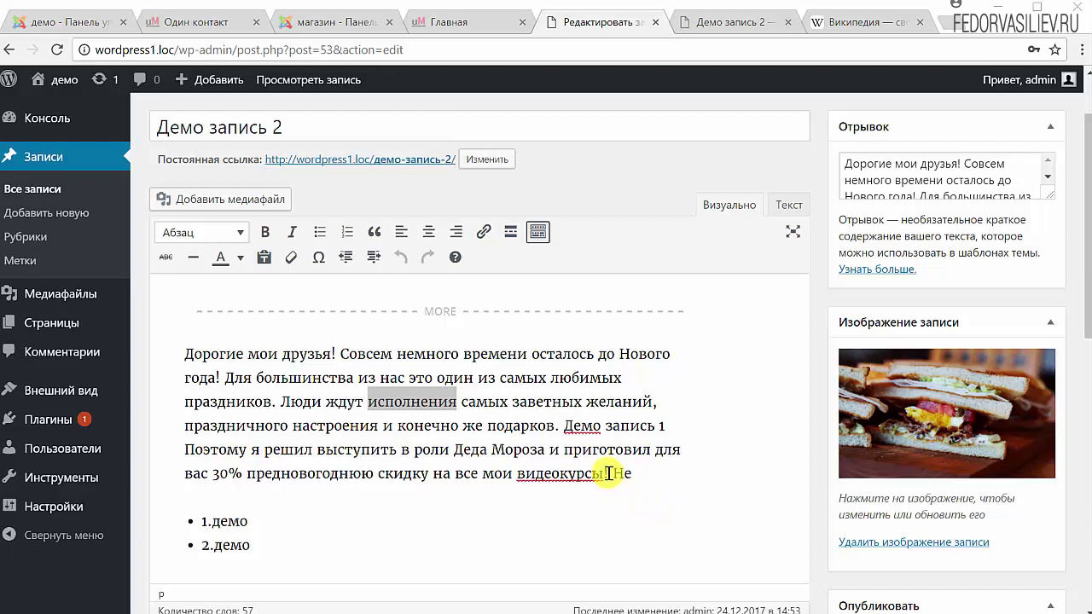
left_click_drag(608, 473, 513, 476)
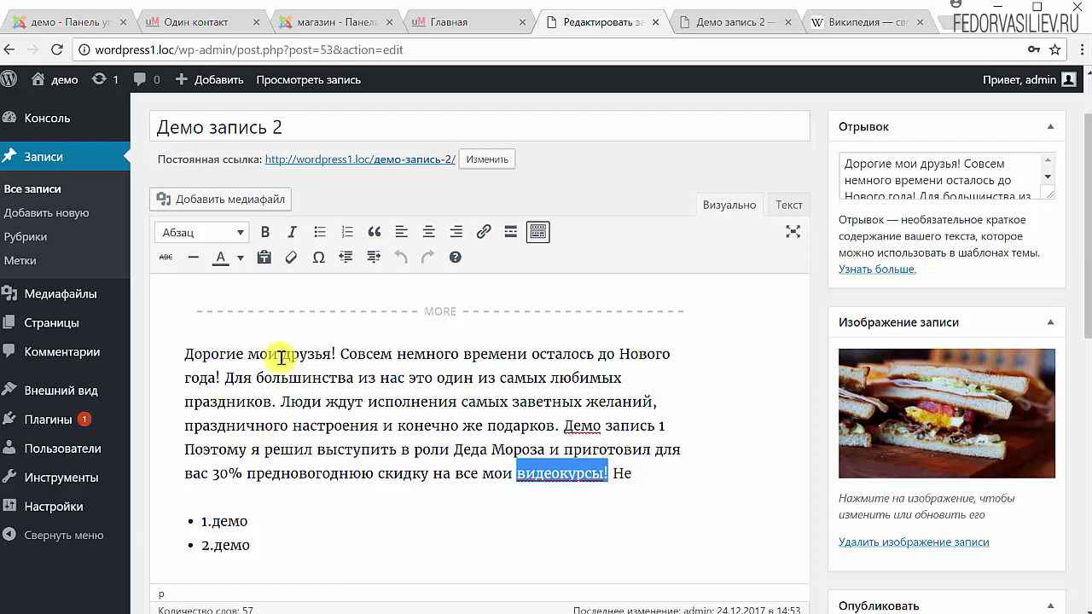
left_click_drag(278, 353, 368, 425)
left_click(371, 424)
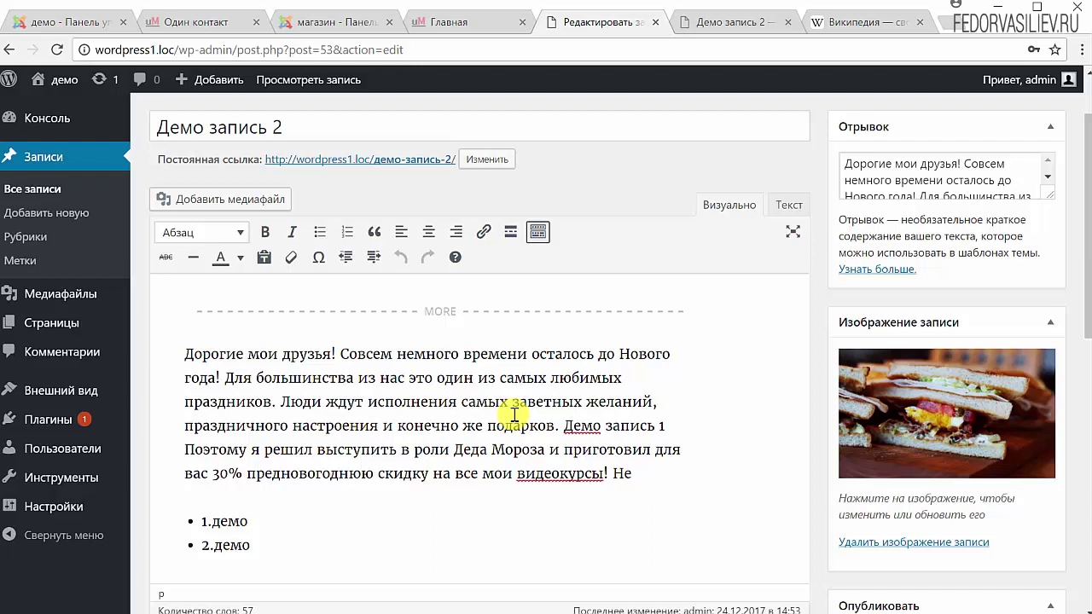
left_click(281, 402)
left_click_drag(308, 404, 454, 402)
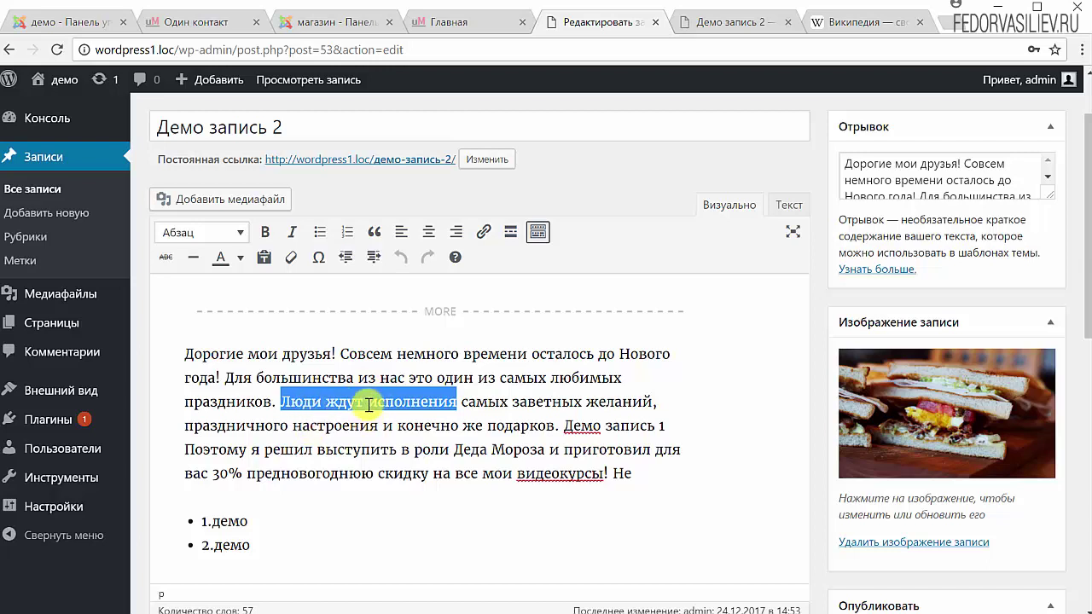
left_click(481, 402)
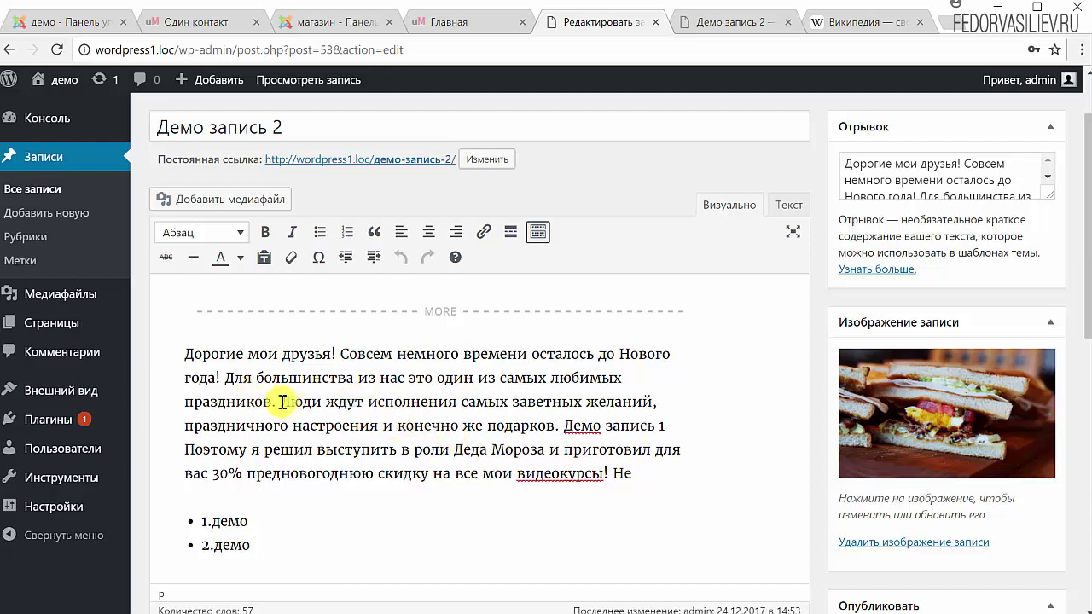
left_click_drag(278, 401, 388, 402)
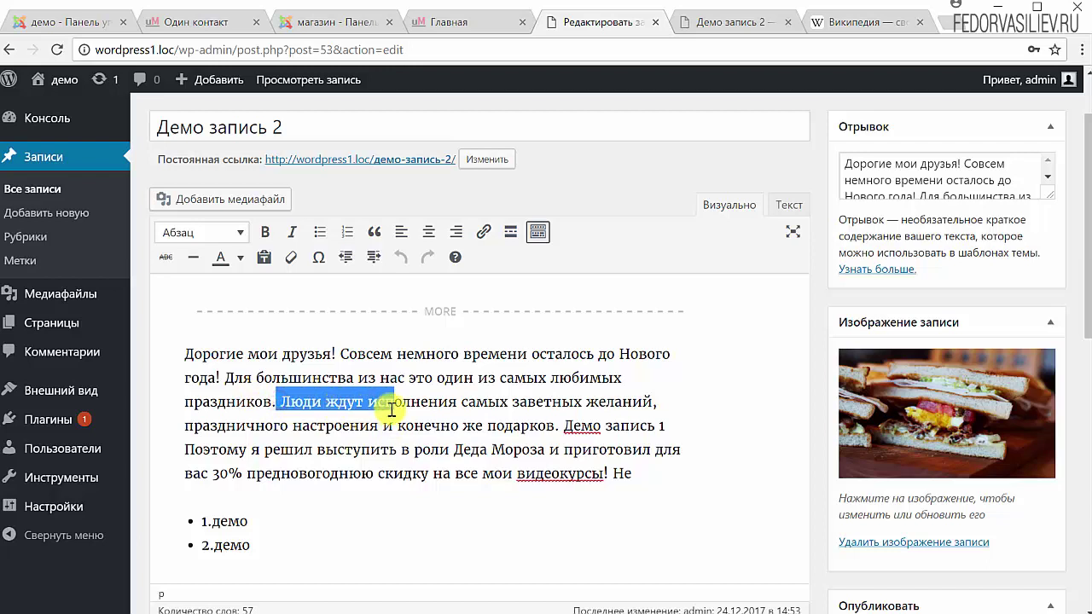
left_click(288, 403)
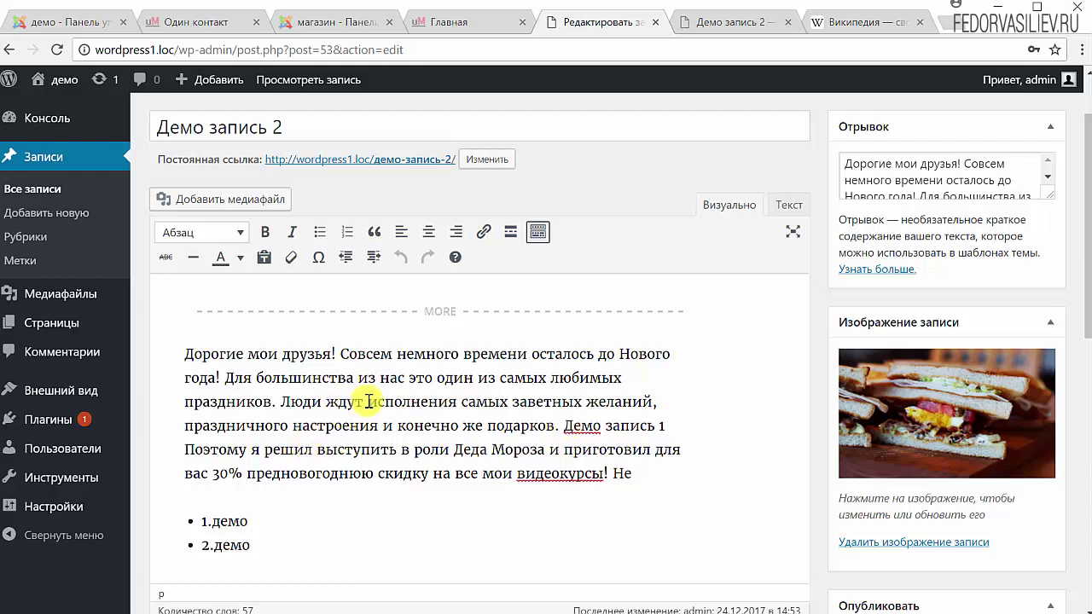
left_click_drag(369, 402, 455, 402)
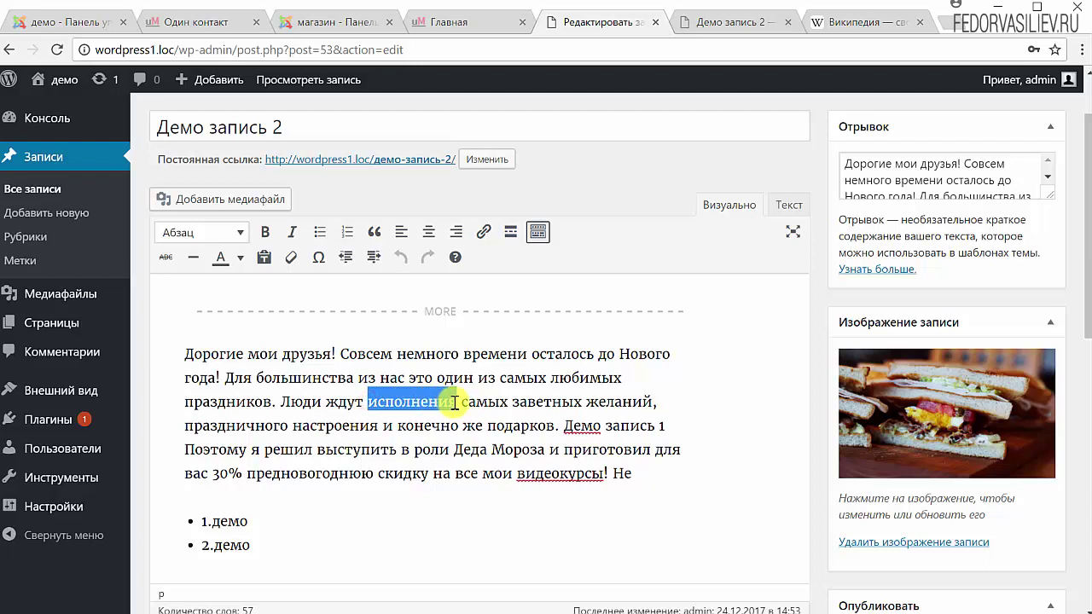
scroll(454, 402, "up", 1)
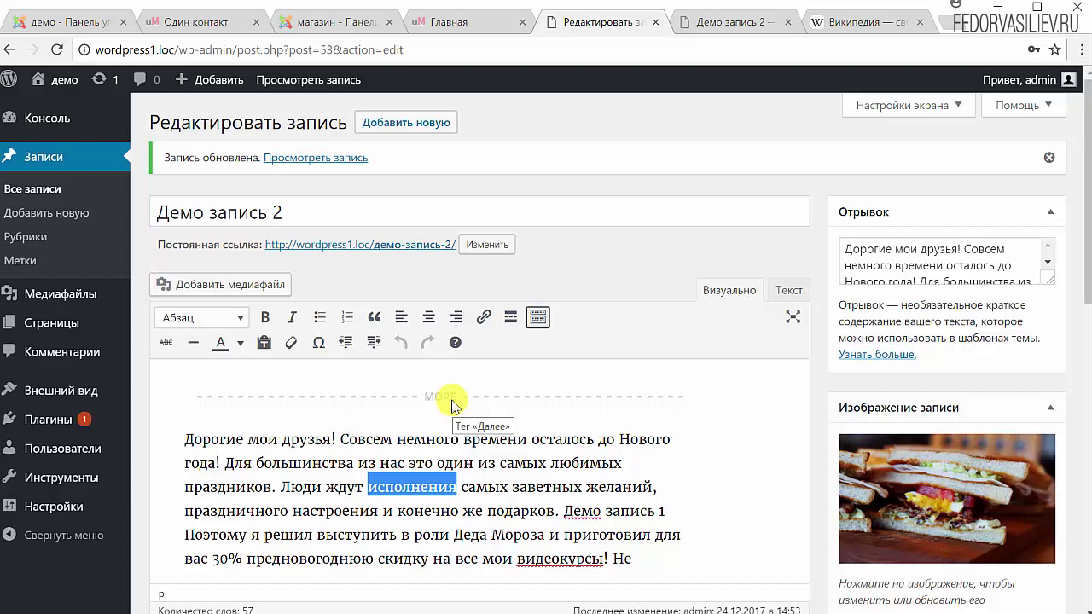
left_click(612, 558)
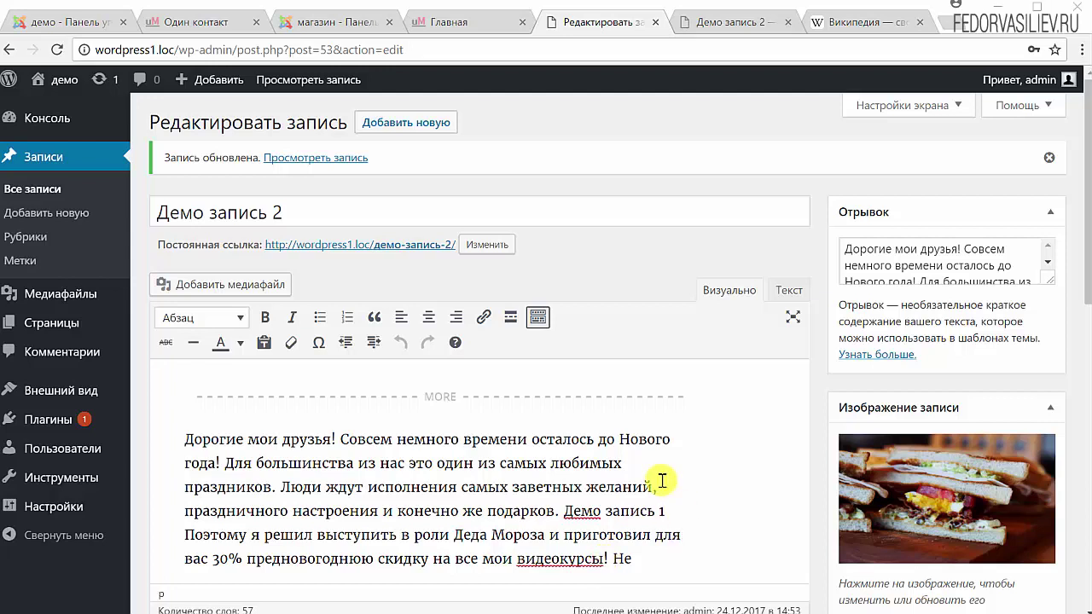
scroll(604, 444, "down", 1)
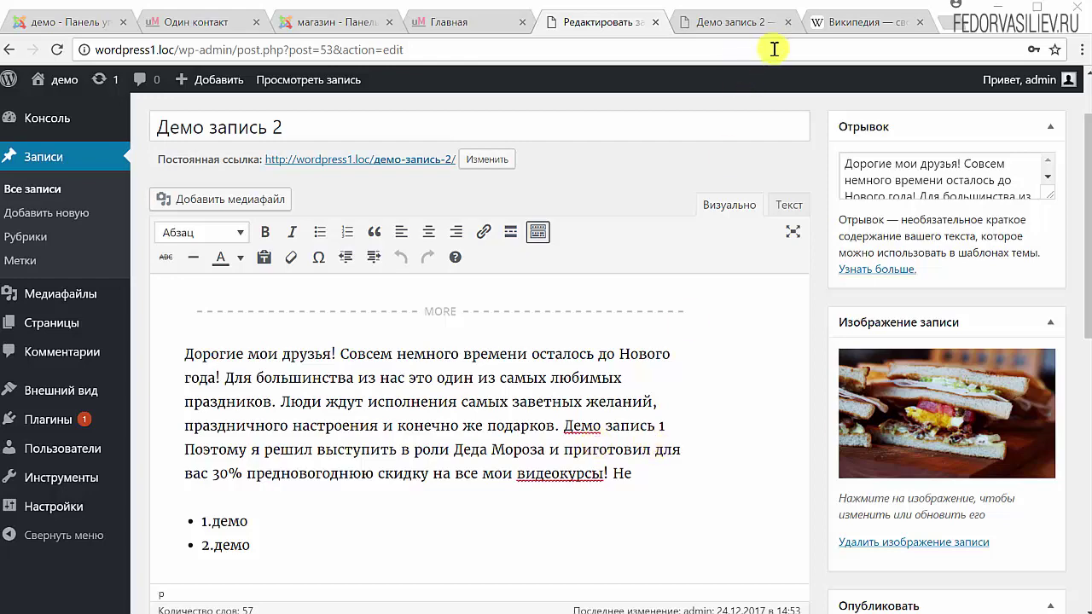
- Switch to the Wikipedia main page and examine the links placed within the text of the featured article
left_click(838, 24)
scroll(403, 248, "up", 2)
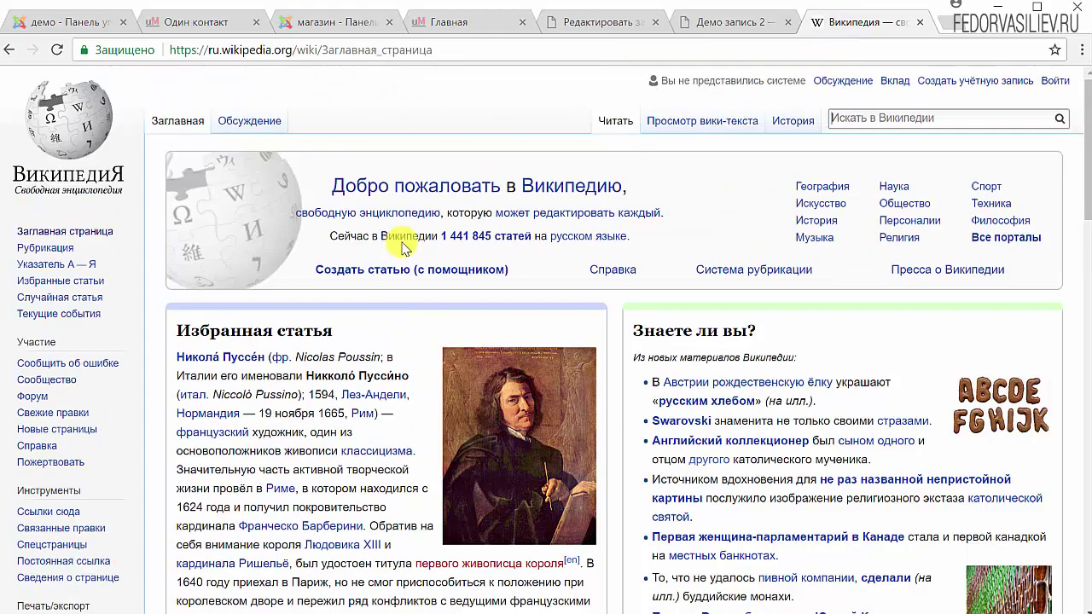
scroll(403, 247, "down", 1)
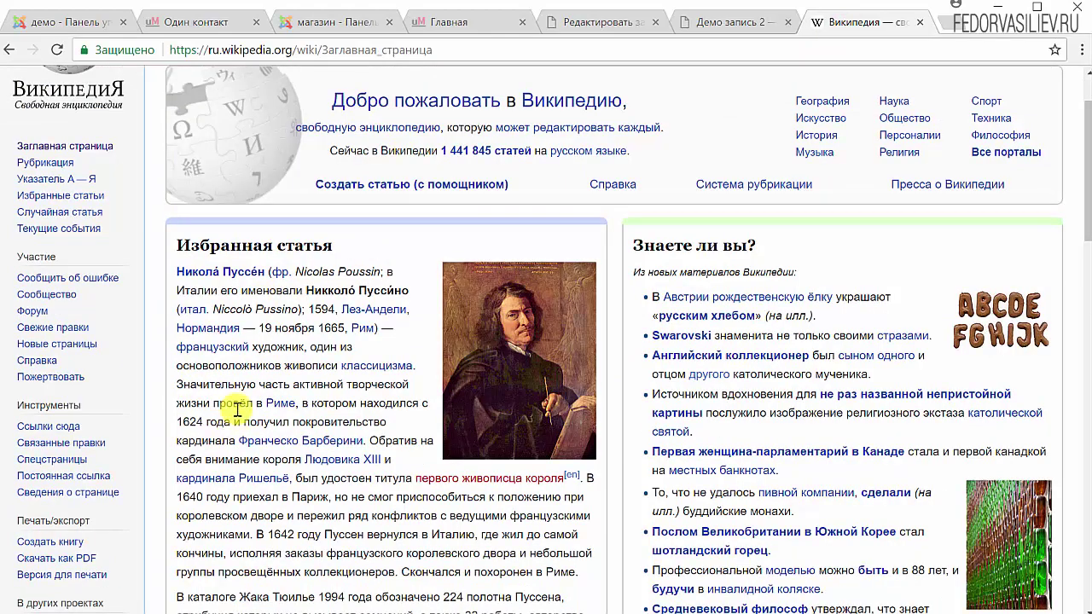
scroll(237, 409, "down", 1)
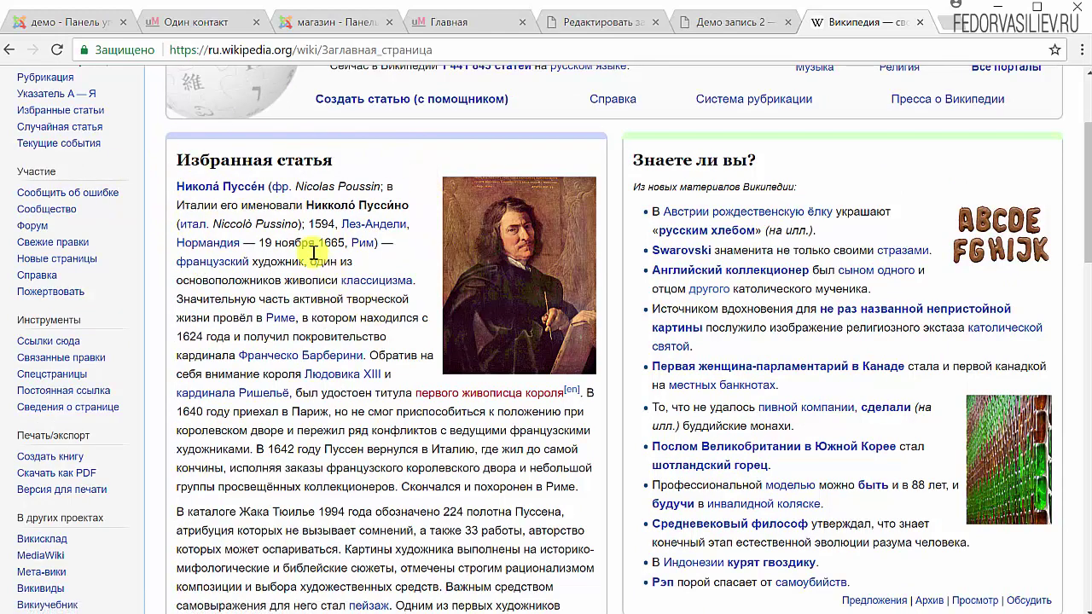
scroll(287, 231, "down", 1)
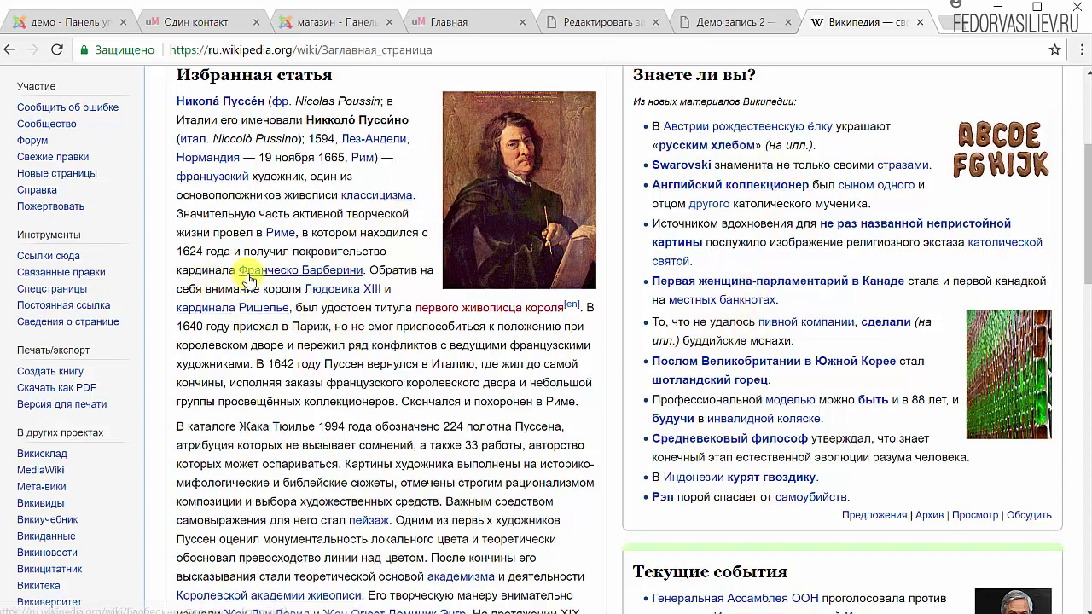
scroll(379, 434, "up", 1)
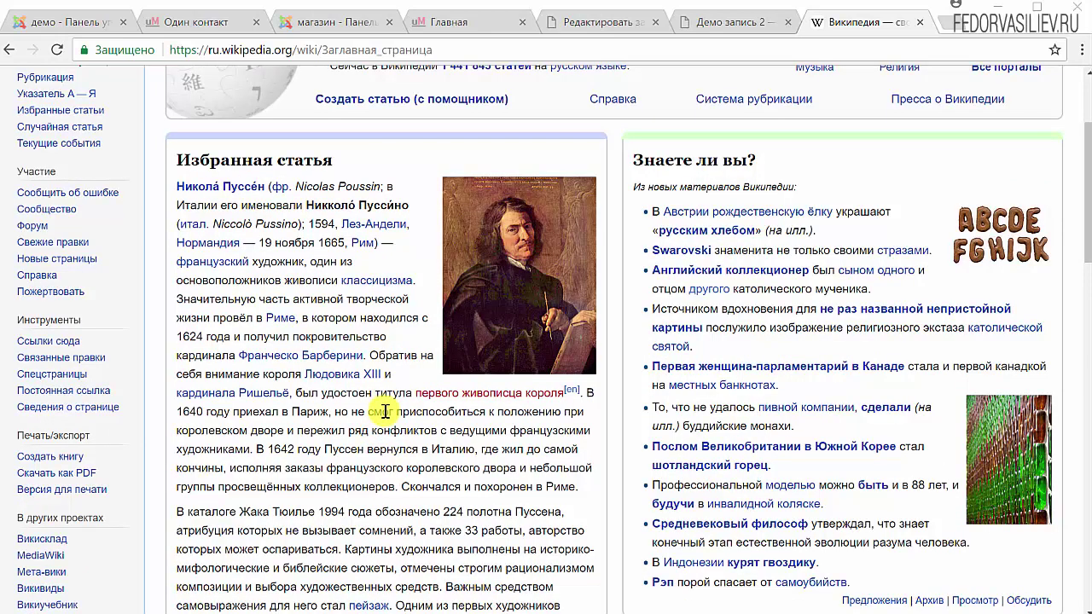
scroll(385, 412, "down", 2)
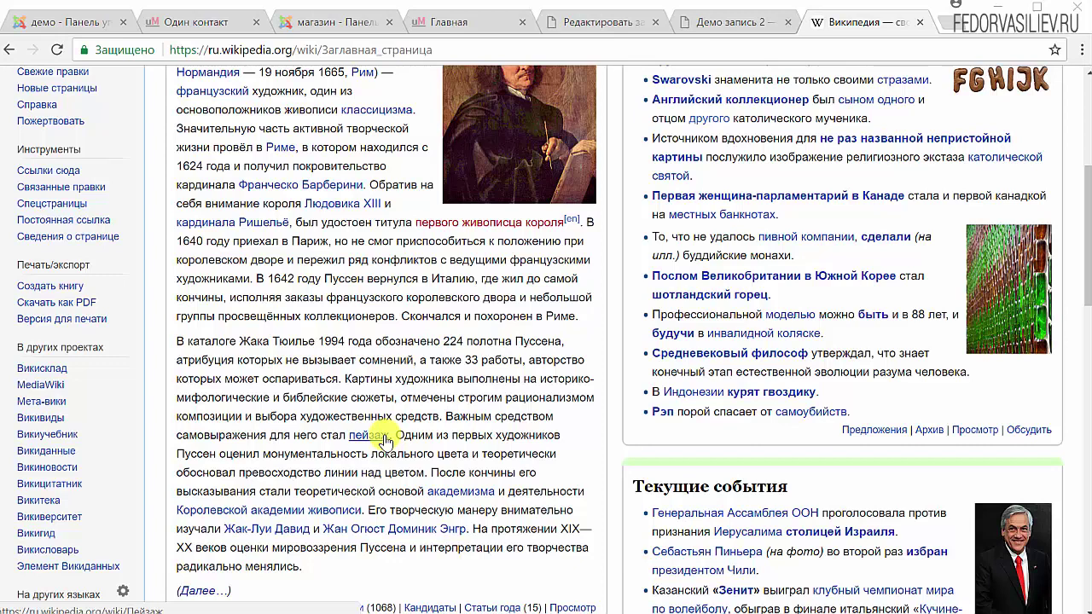
scroll(385, 440, "down", 1)
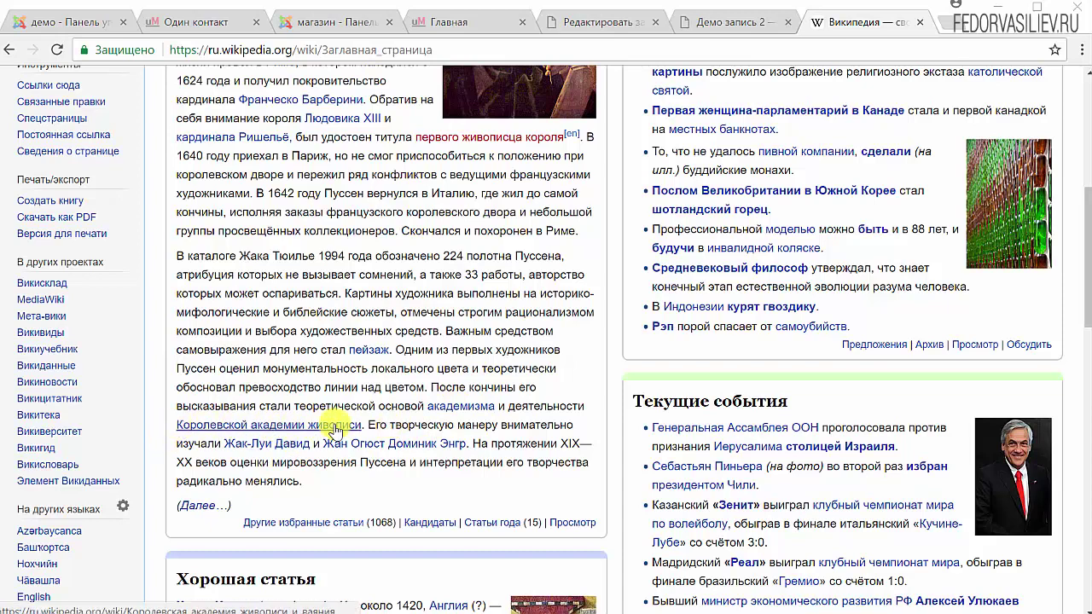
- Return to the WordPress admin, show the list of all posts and open Демо запись 2 for editing
left_click(755, 31)
left_click(571, 29)
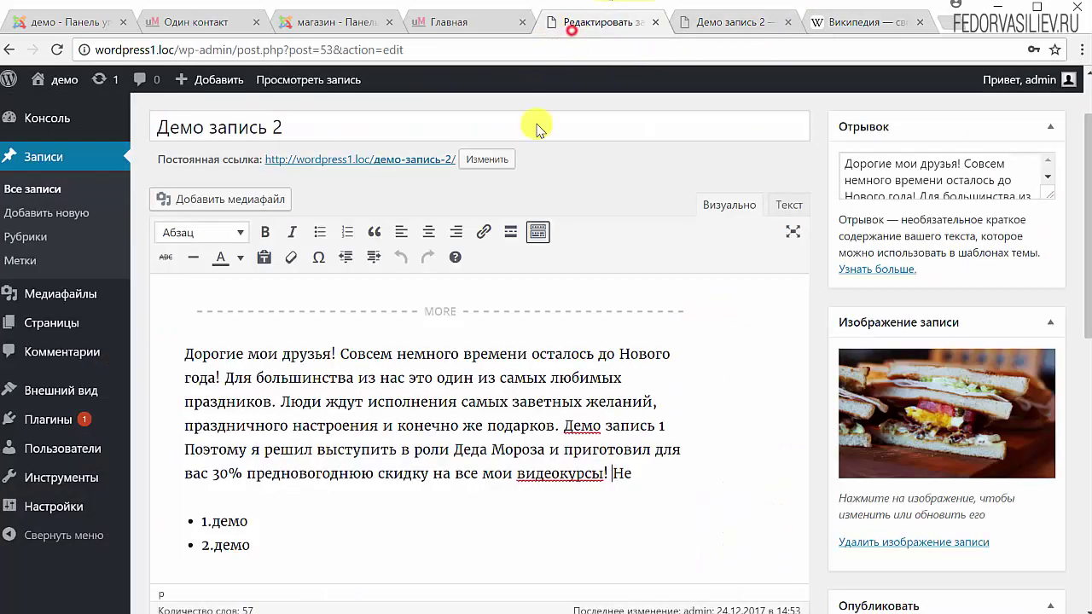
scroll(537, 128, "up", 1)
triple_click(283, 209)
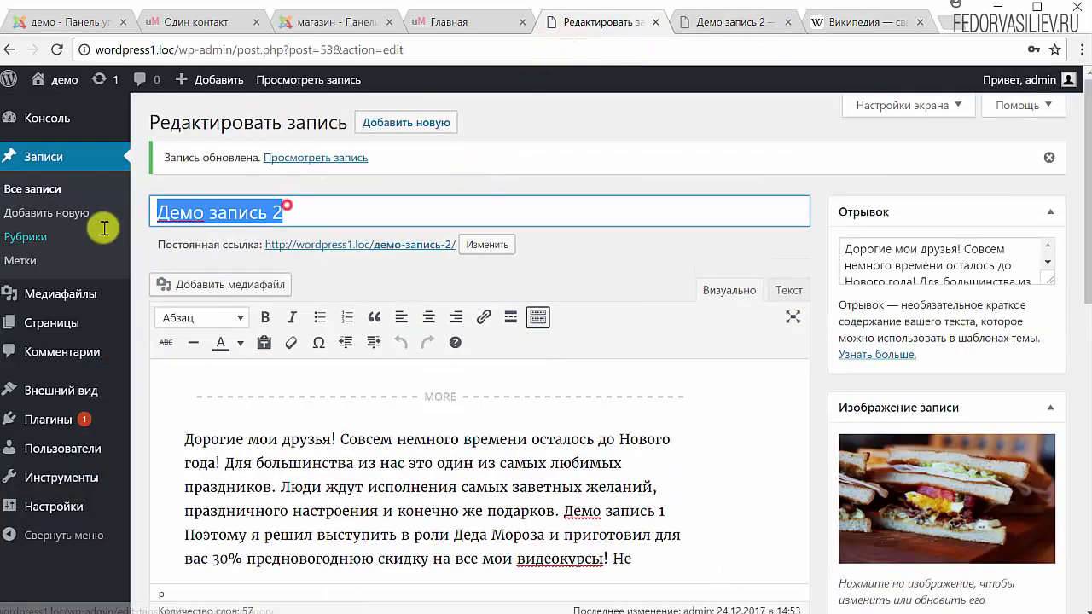
left_click(42, 158)
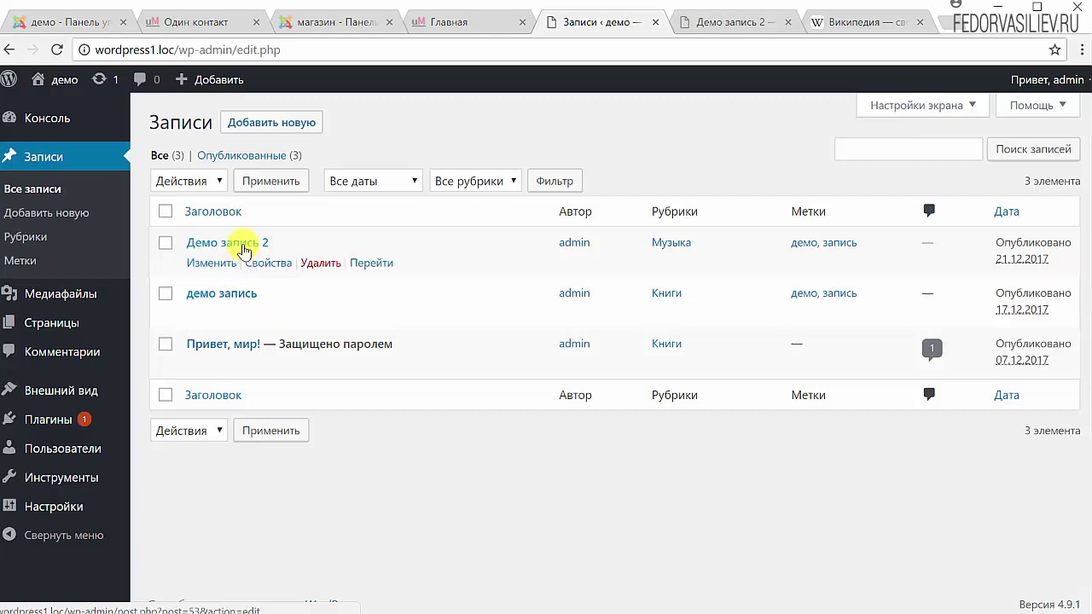
left_click_drag(260, 295, 189, 303)
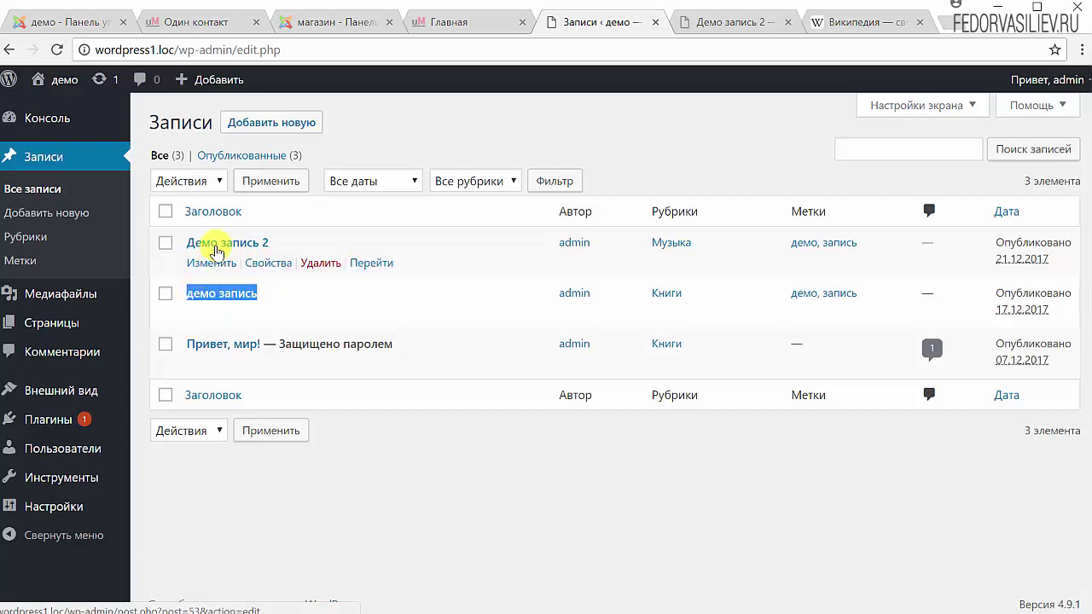
left_click(214, 241)
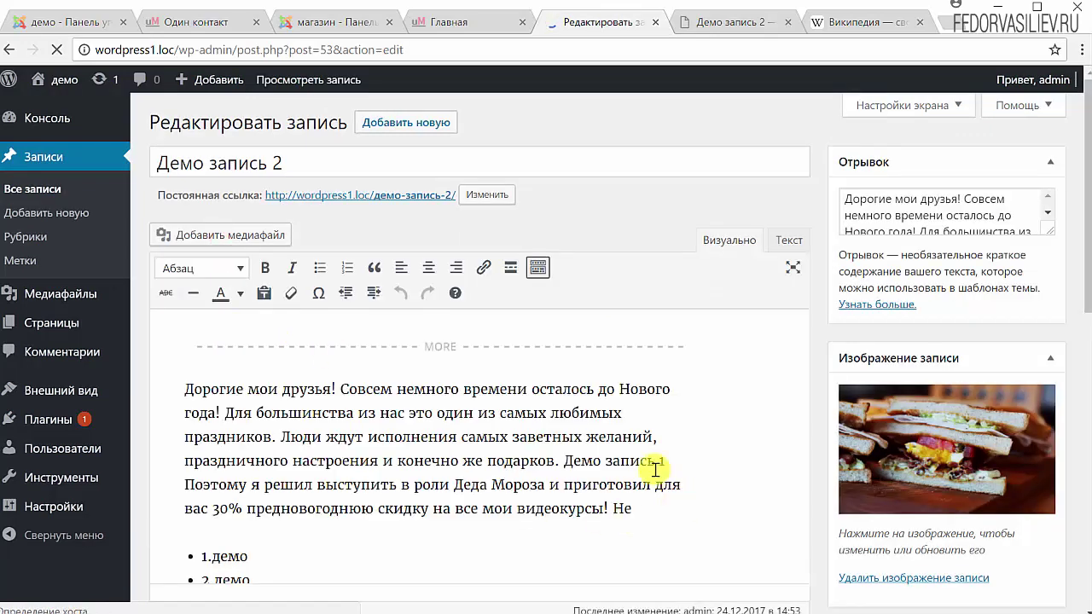
- Mark the phrase Демо запись 1 in the main paragraph to show which words will carry the link
left_click_drag(671, 461, 568, 461)
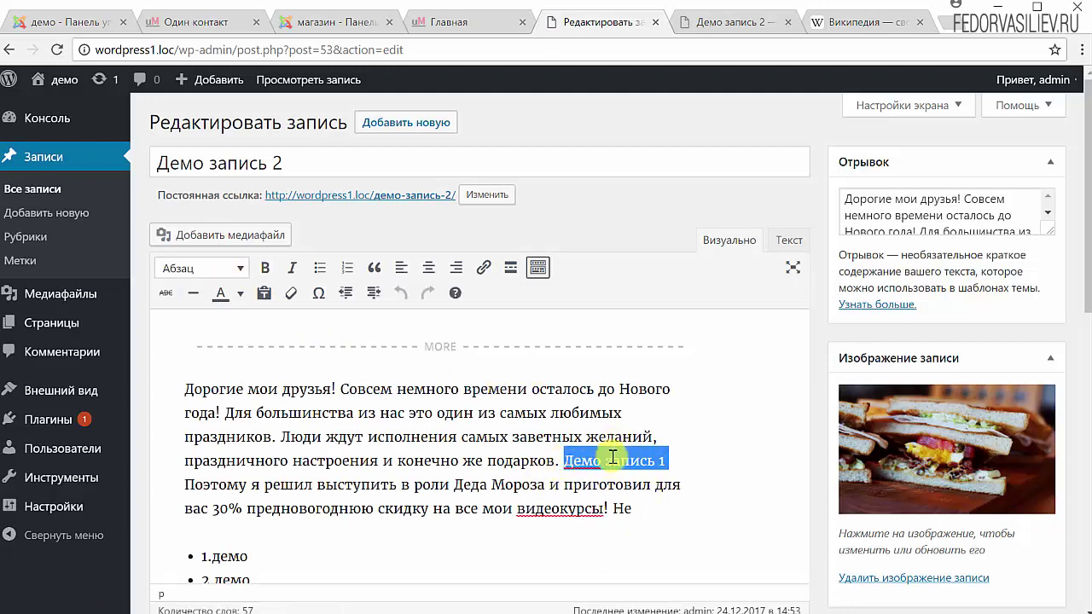
left_click(565, 460)
left_click_drag(566, 461, 671, 460)
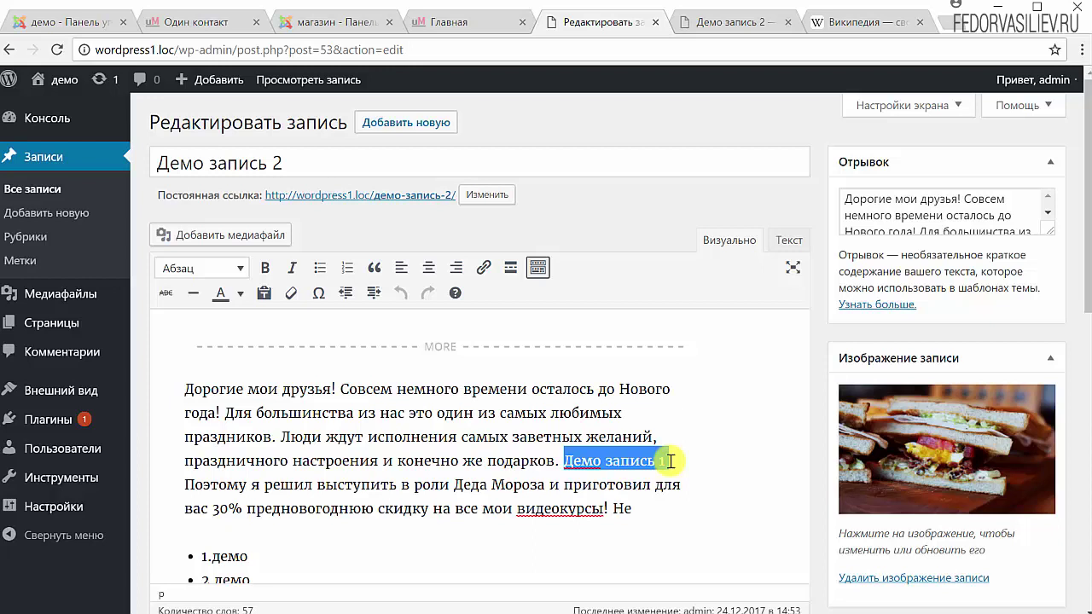
left_click(569, 460)
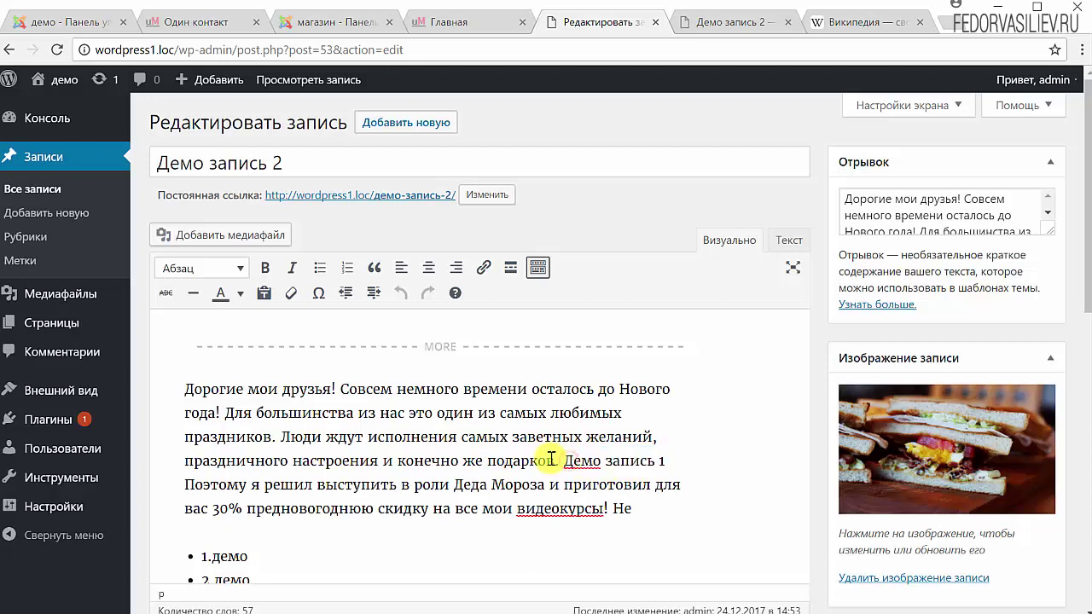
key("BackSpace")
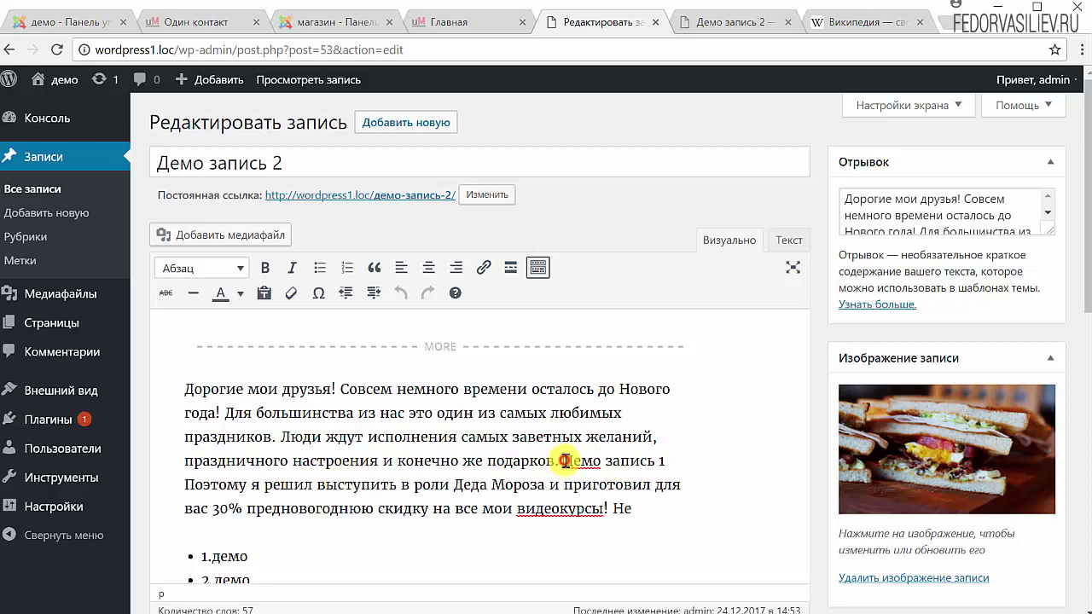
left_click_drag(565, 460, 668, 459)
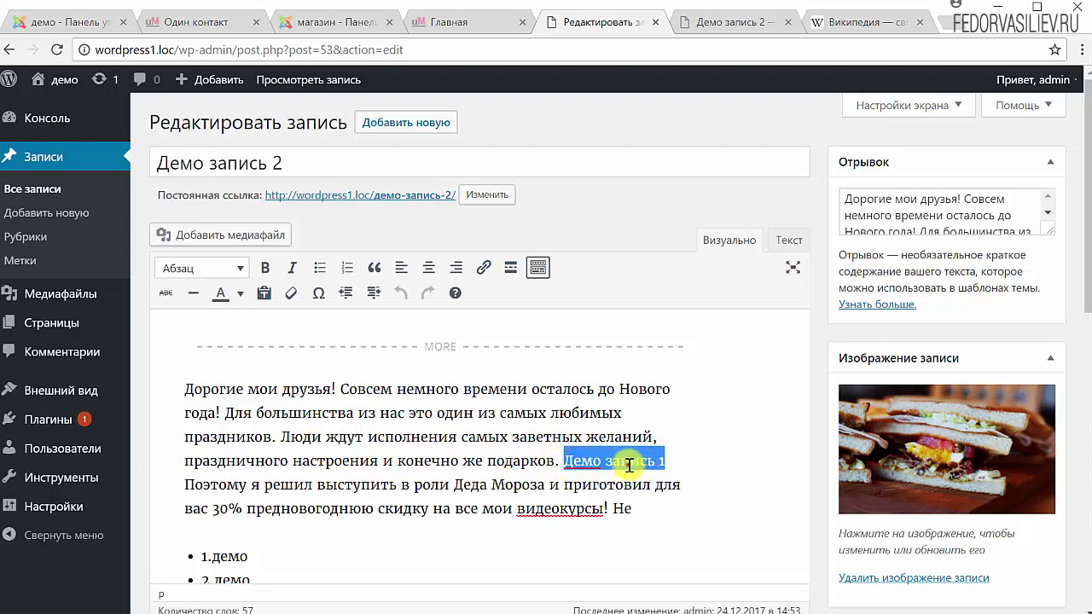
left_click(580, 461)
left_click(564, 461)
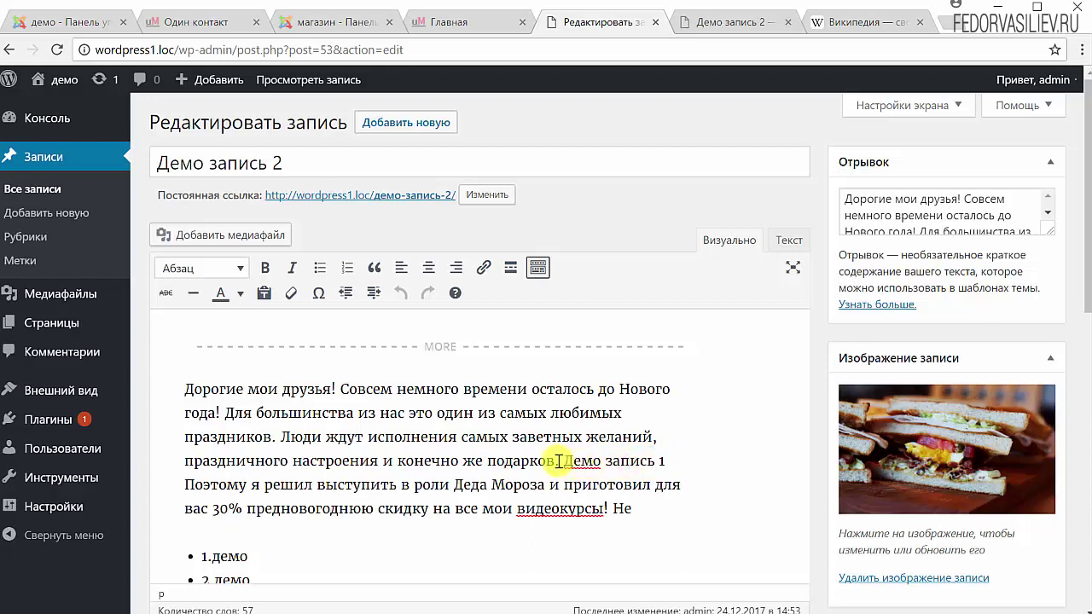
key("BackSpace")
left_click_drag(564, 461, 668, 461)
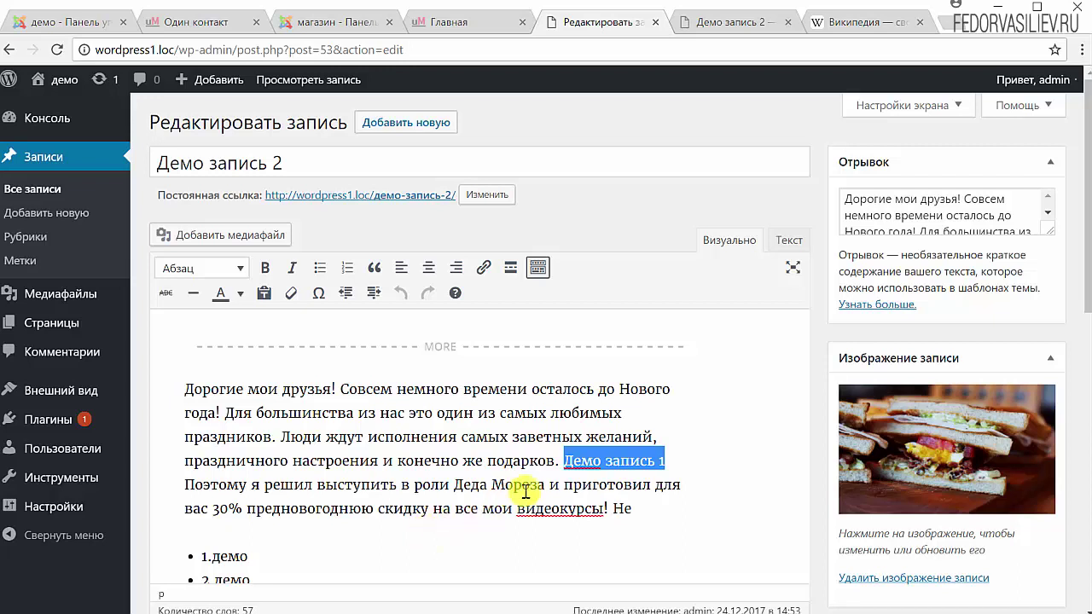
left_click(562, 461)
left_click_drag(562, 460, 668, 457)
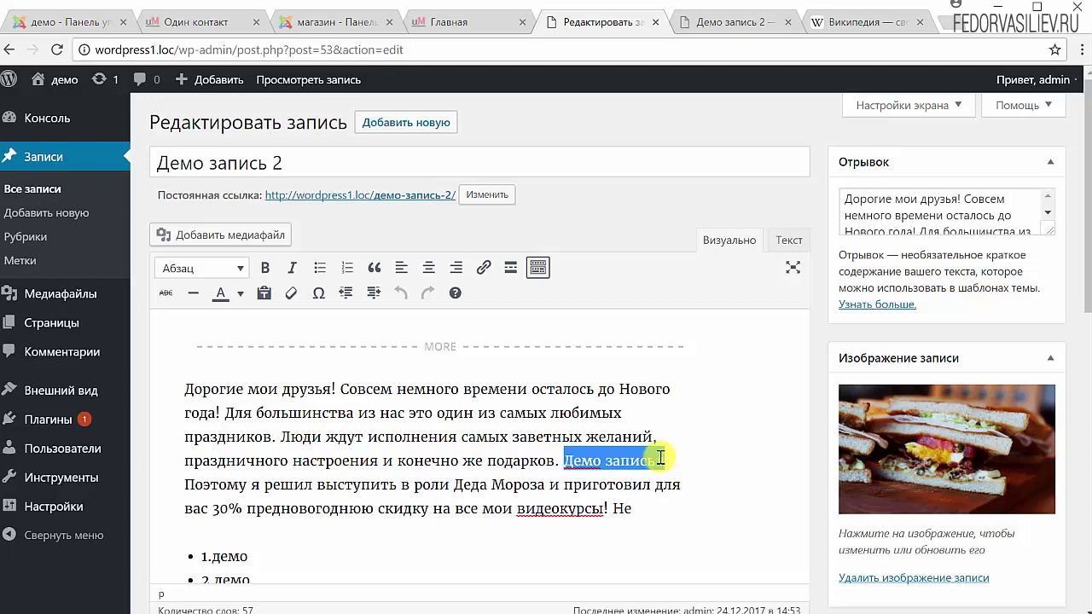
left_click_drag(563, 461, 667, 457)
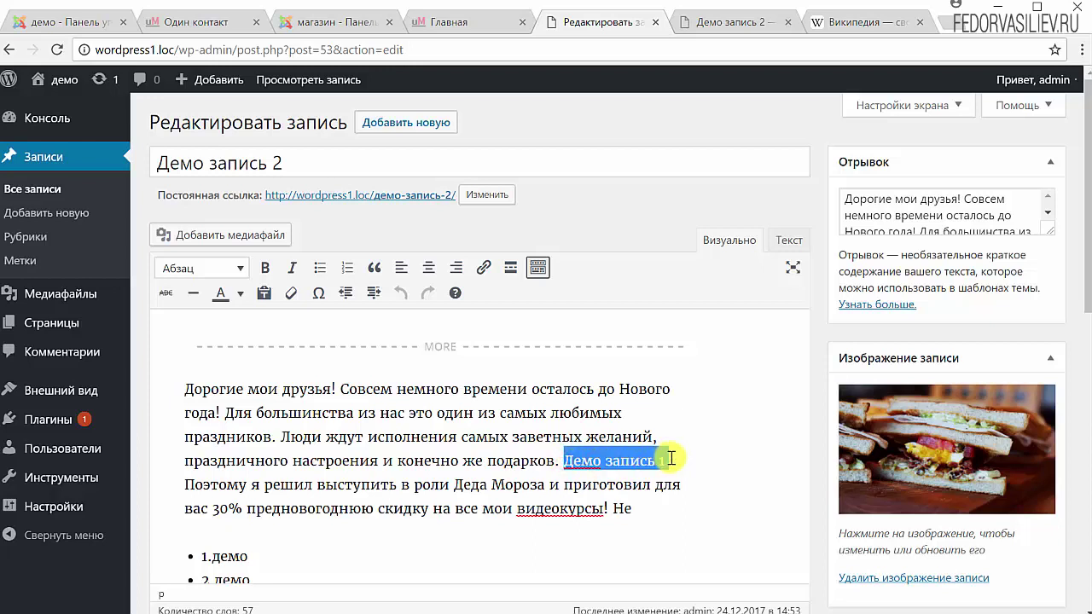
left_click_drag(640, 513, 184, 390)
left_click(520, 465)
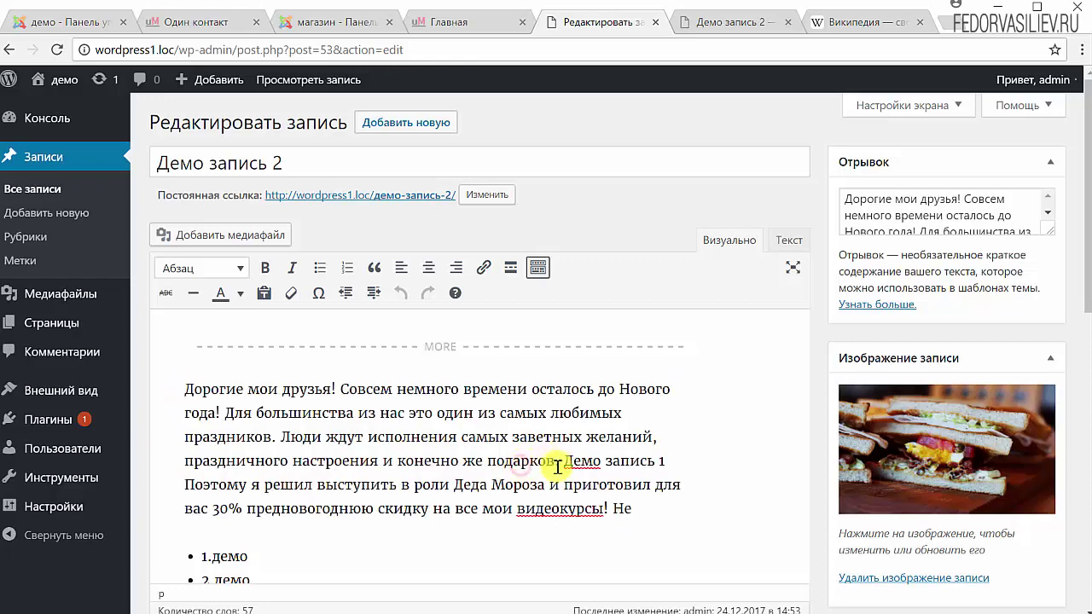
left_click_drag(564, 462, 676, 458)
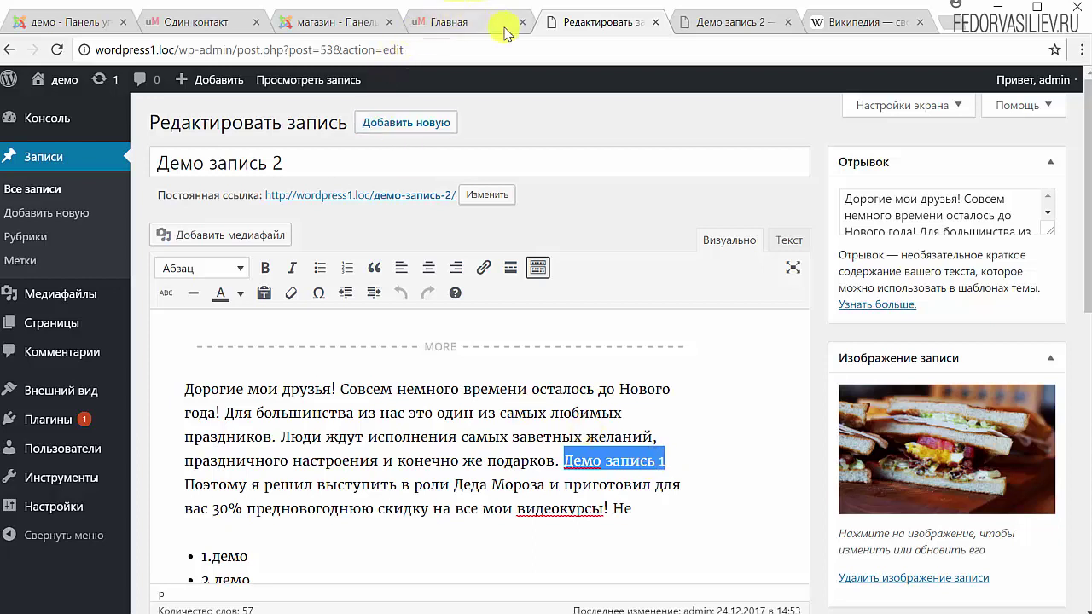
left_click(645, 458)
- Link the phrase Демо запись 1 in the main paragraph to the existing post демо запись, set to open in a new tab
left_click_drag(665, 459, 562, 459)
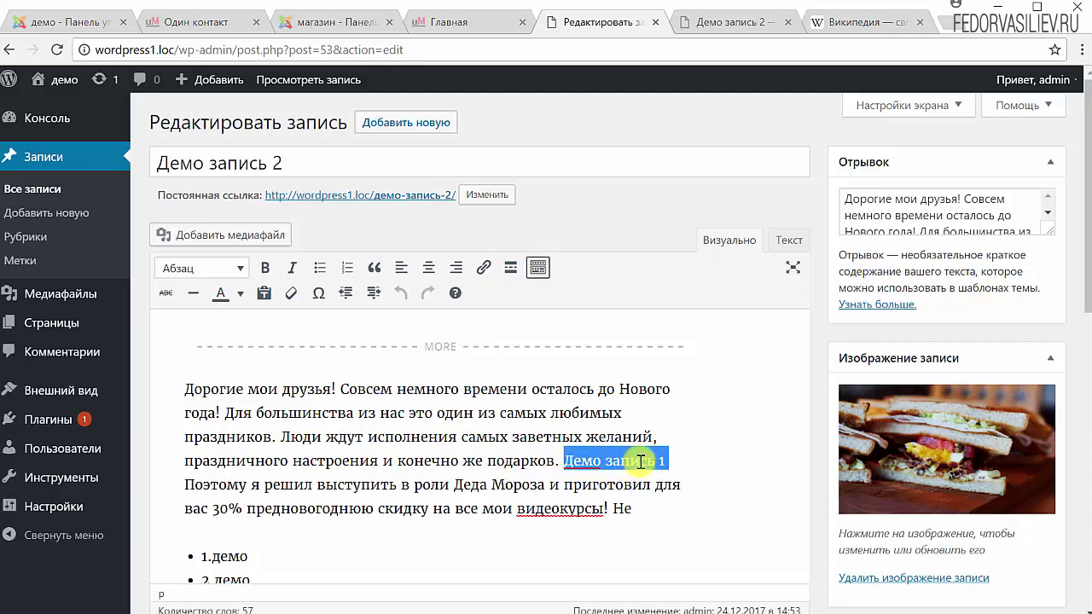
left_click_drag(667, 461, 561, 459)
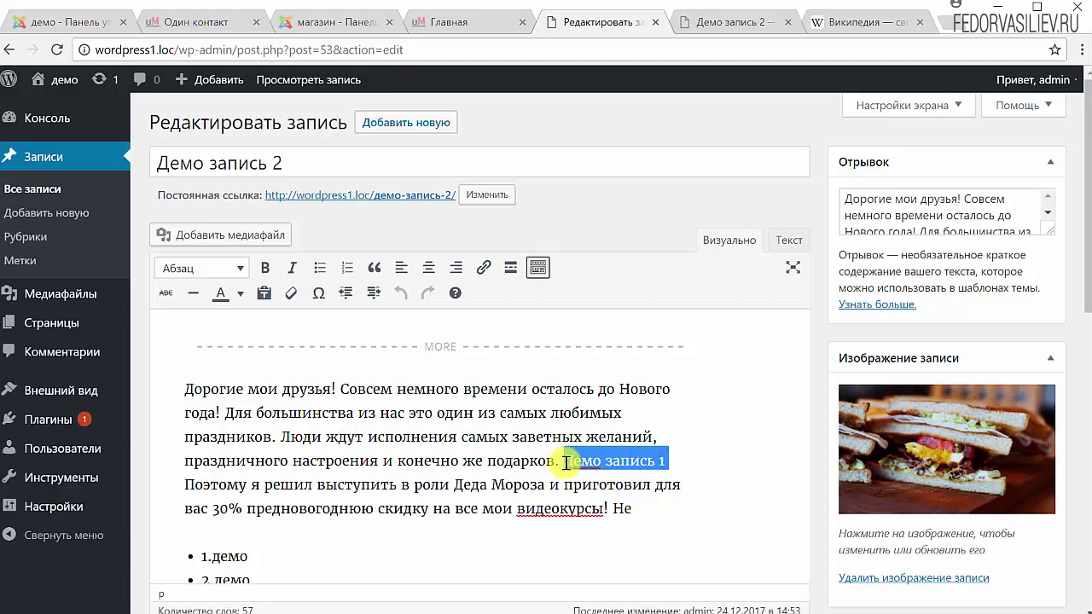
left_click(481, 270)
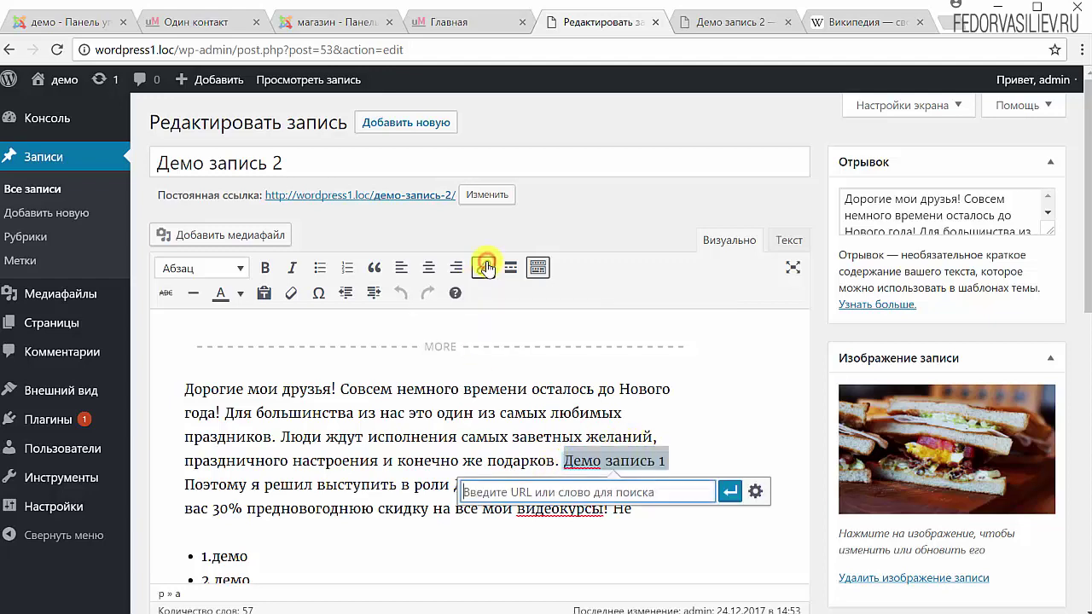
left_click(756, 494)
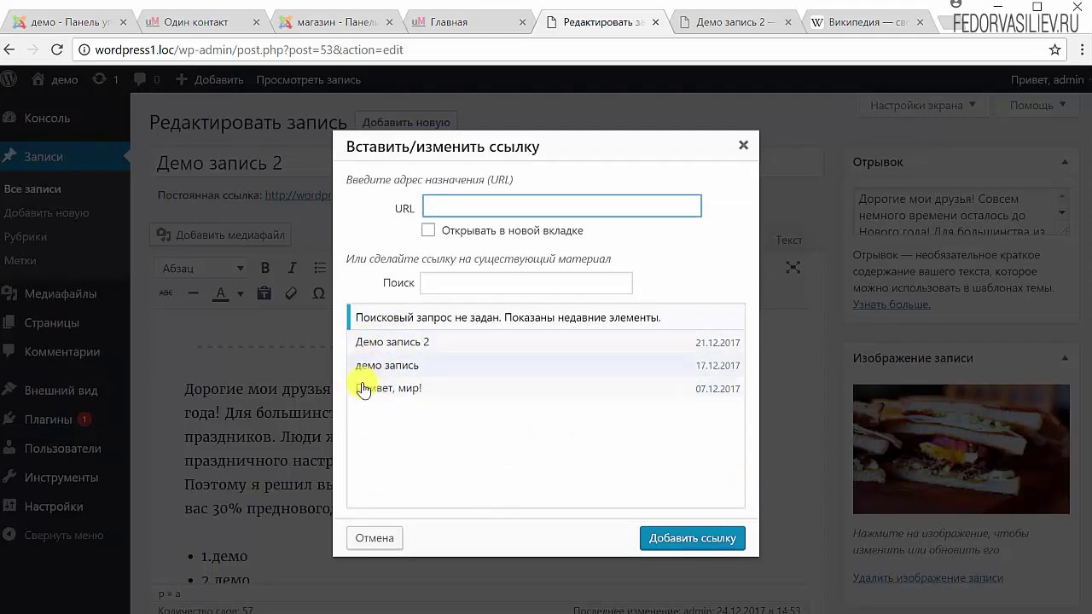
left_click(429, 283)
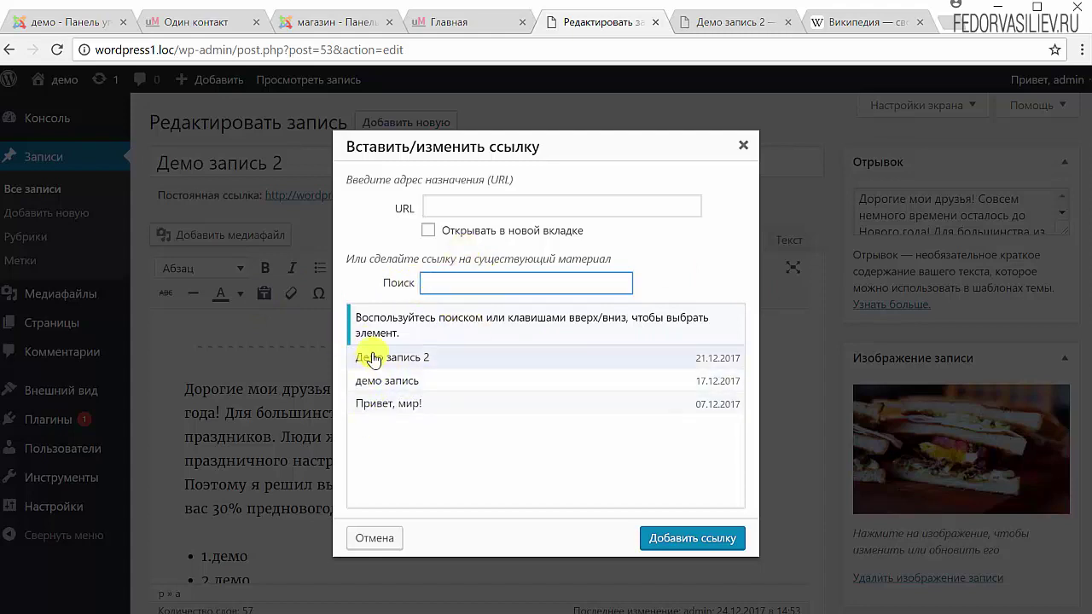
left_click(390, 384)
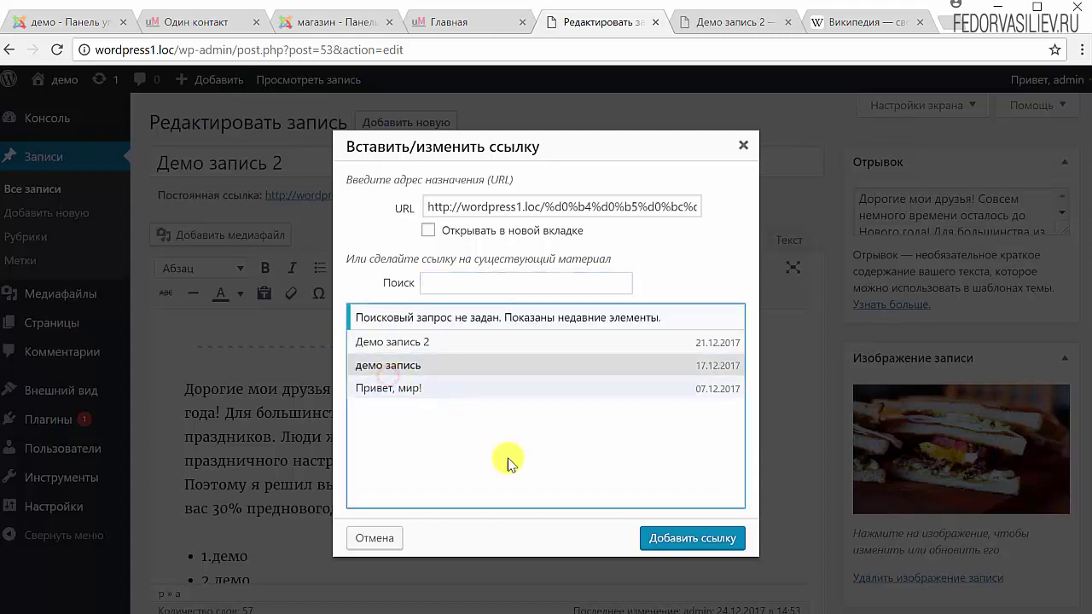
left_click(428, 230)
left_click(673, 540)
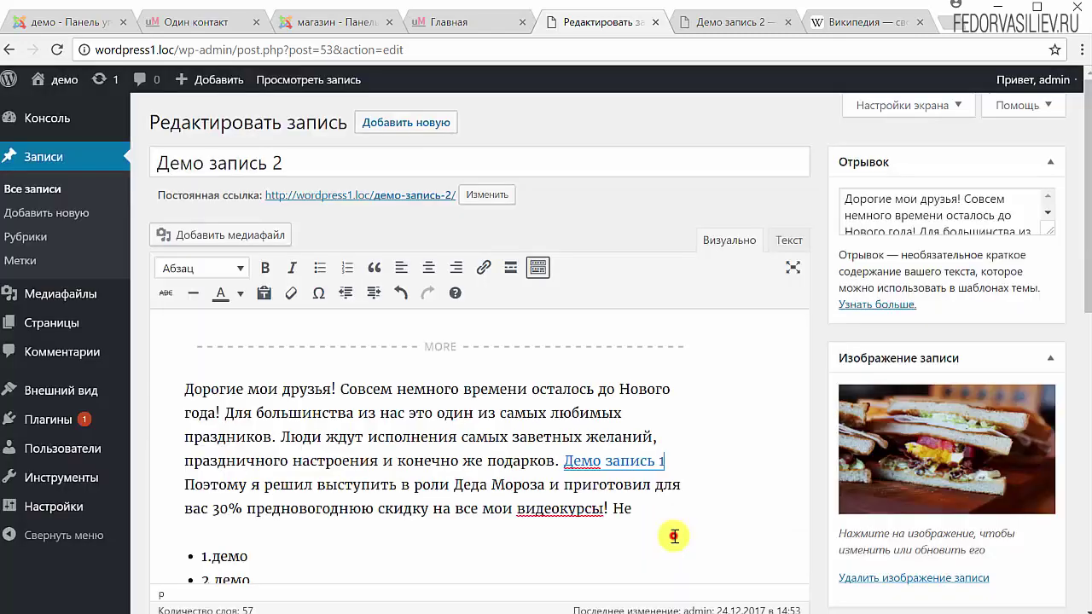
- Update the post Демо запись 2 and reload its public page
scroll(950, 532, "down", 3)
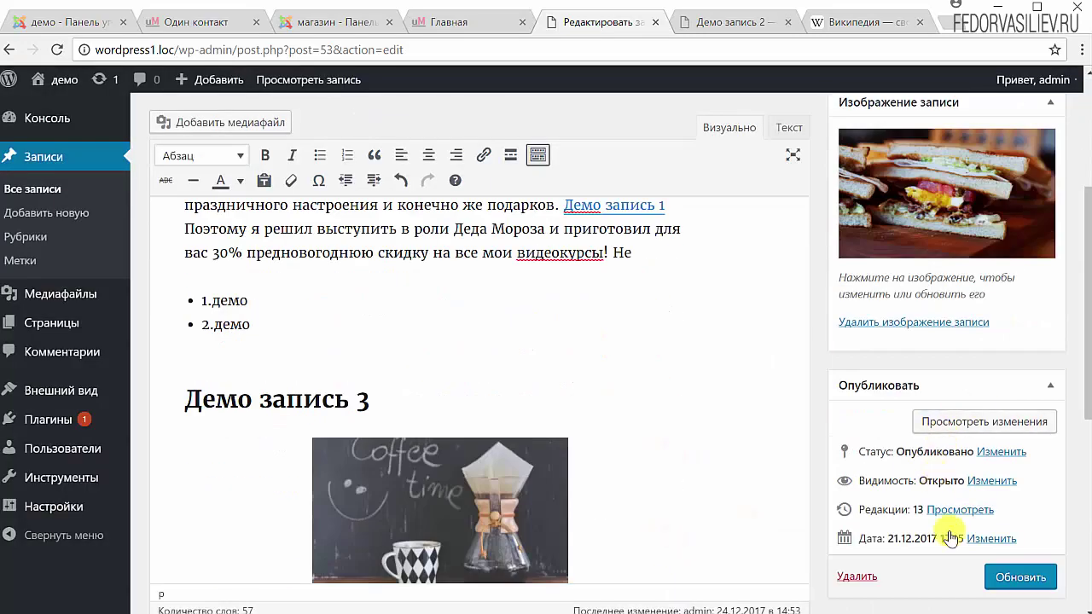
left_click(997, 570)
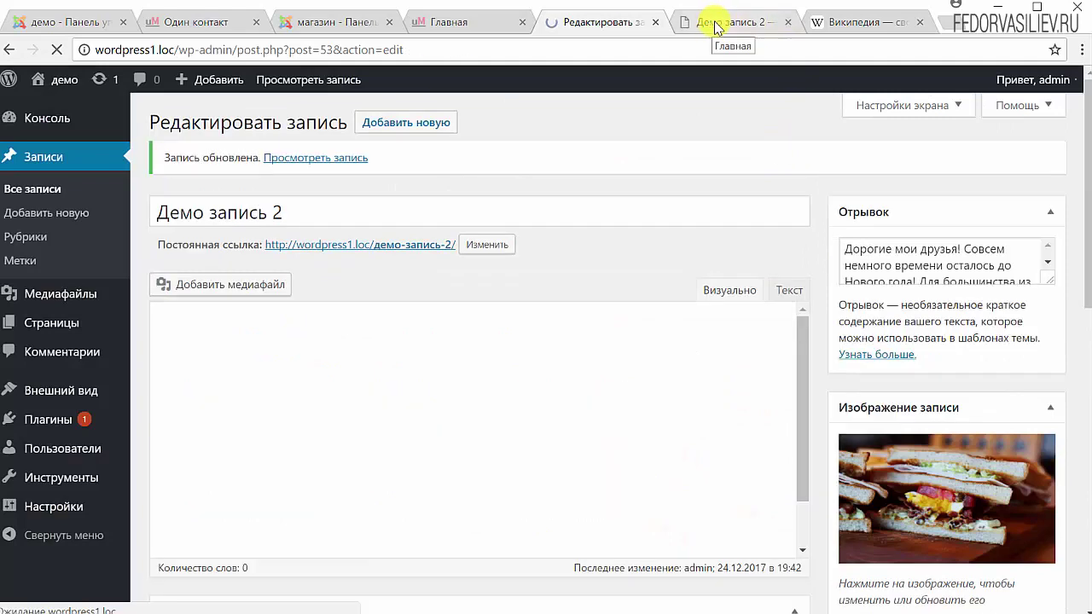
left_click(708, 24)
left_click(58, 49)
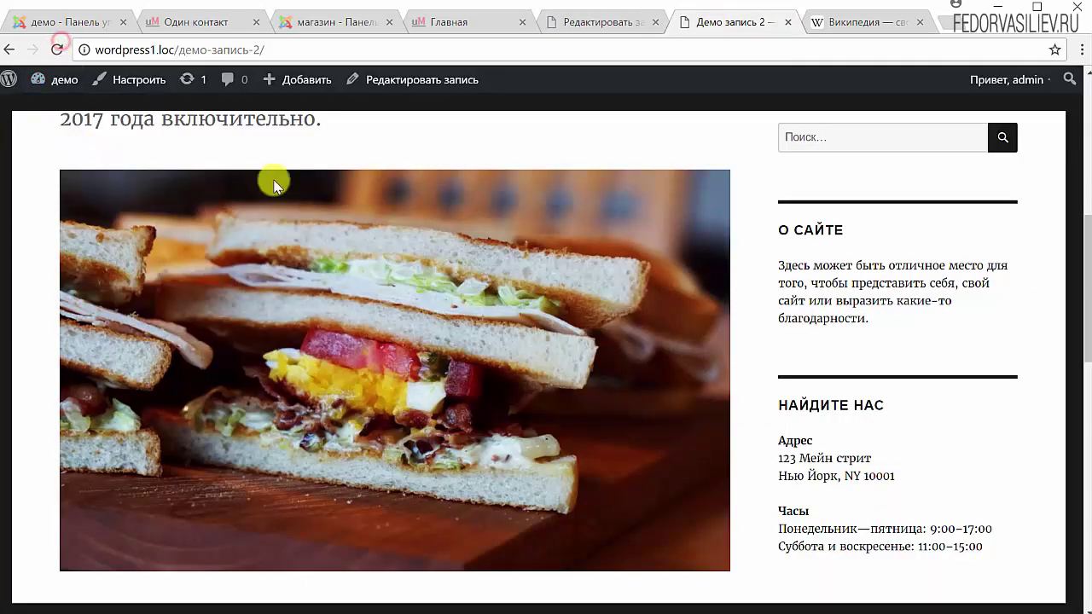
- Test the Демо запись 1 link in the published text, compare both post pages and close the opened демо запись page
scroll(298, 409, "down", 4)
left_click(300, 403)
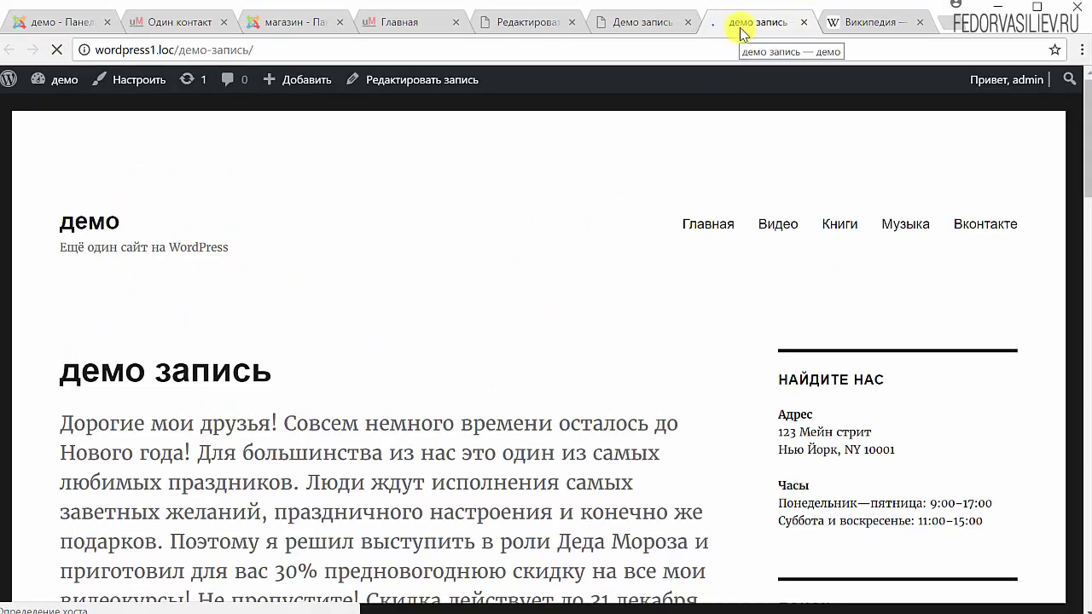
left_click(642, 34)
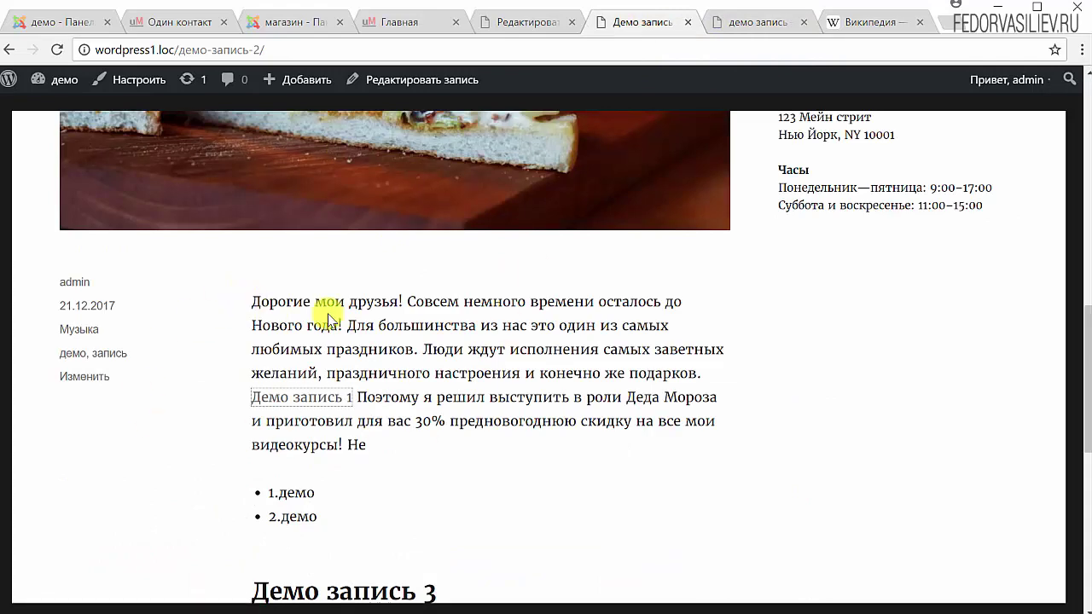
left_click(735, 28)
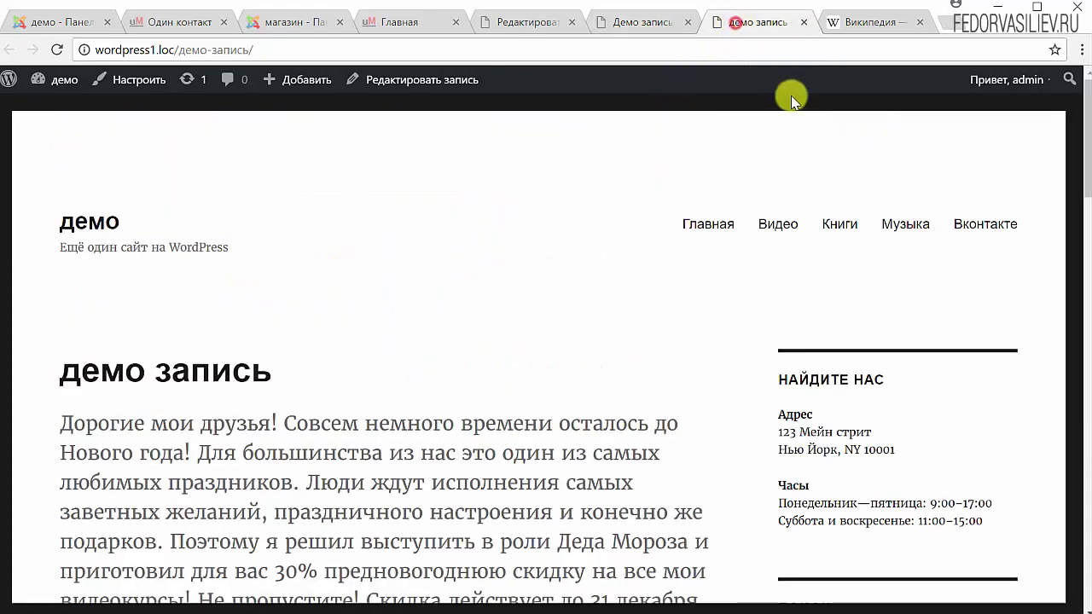
left_click(622, 32)
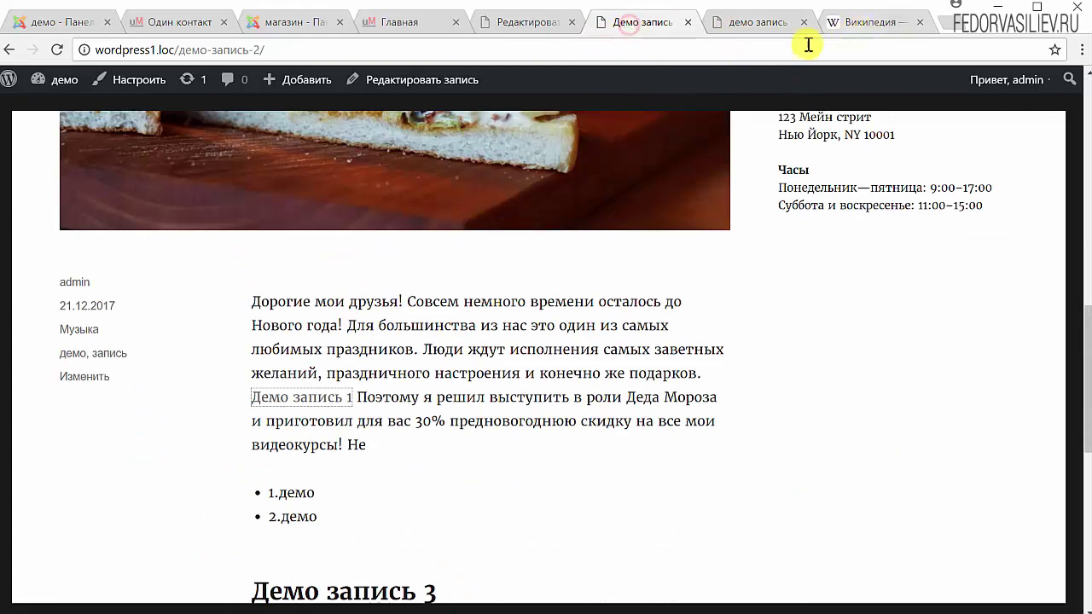
left_click(757, 28)
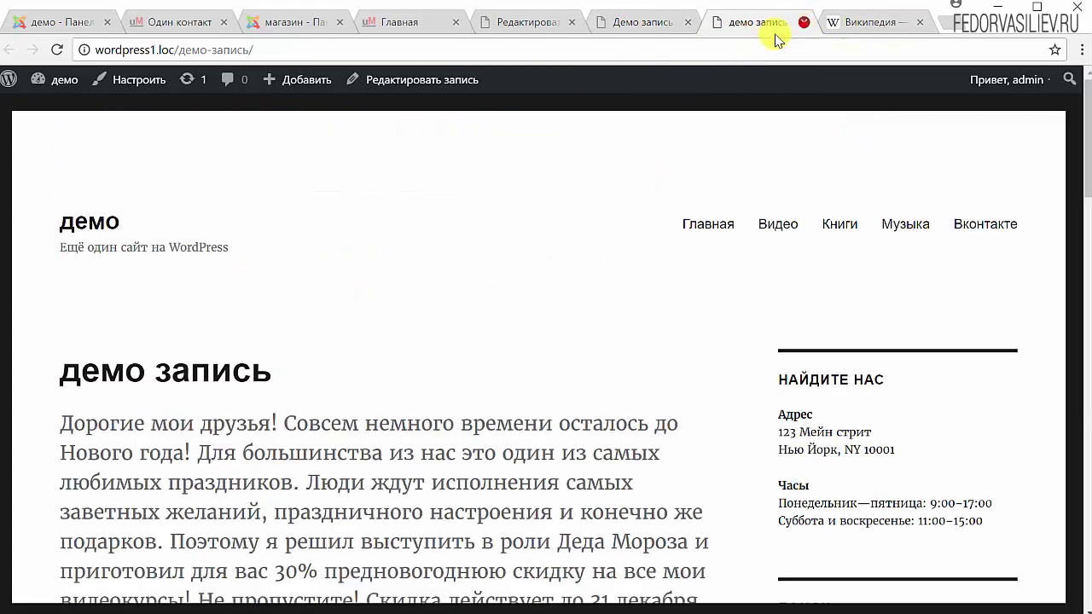
left_click(804, 30)
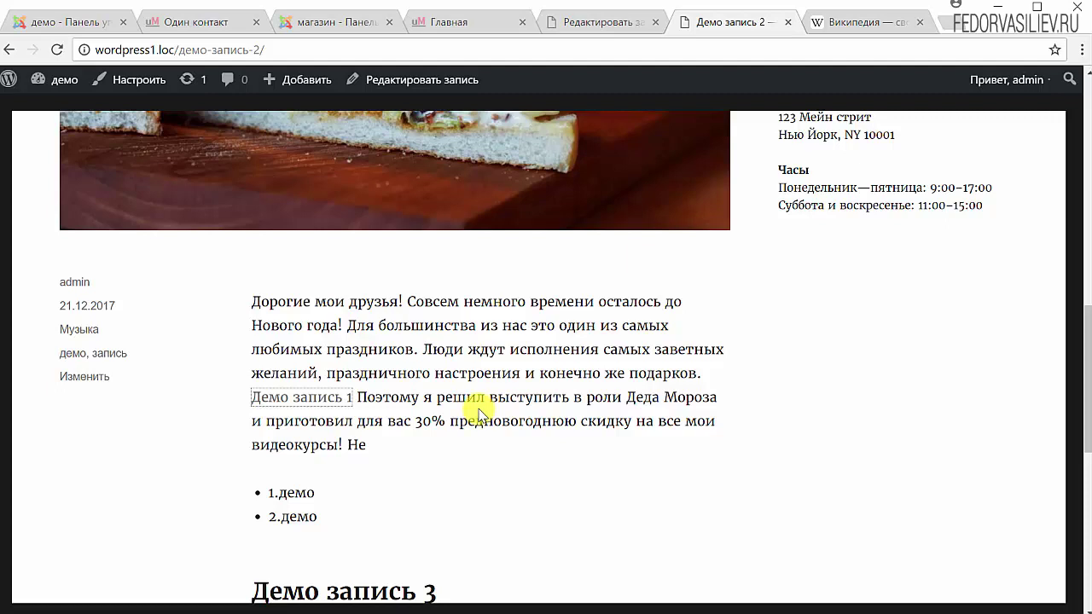
- Switch to the Wikipedia main page and examine how its featured article links to other articles
scroll(481, 416, "down", 1)
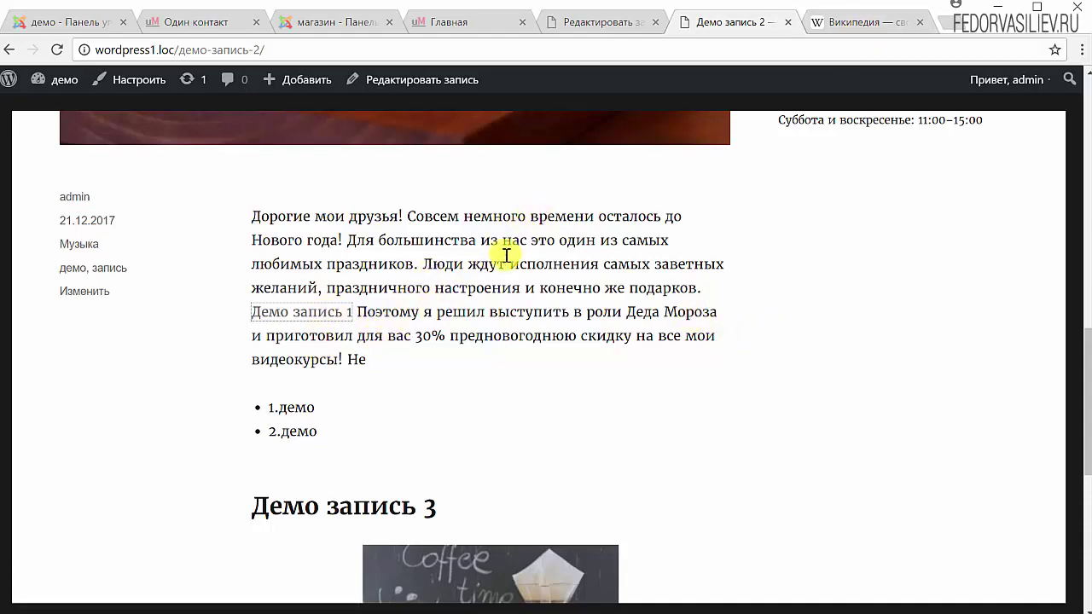
left_click(822, 27)
scroll(512, 375, "up", 4)
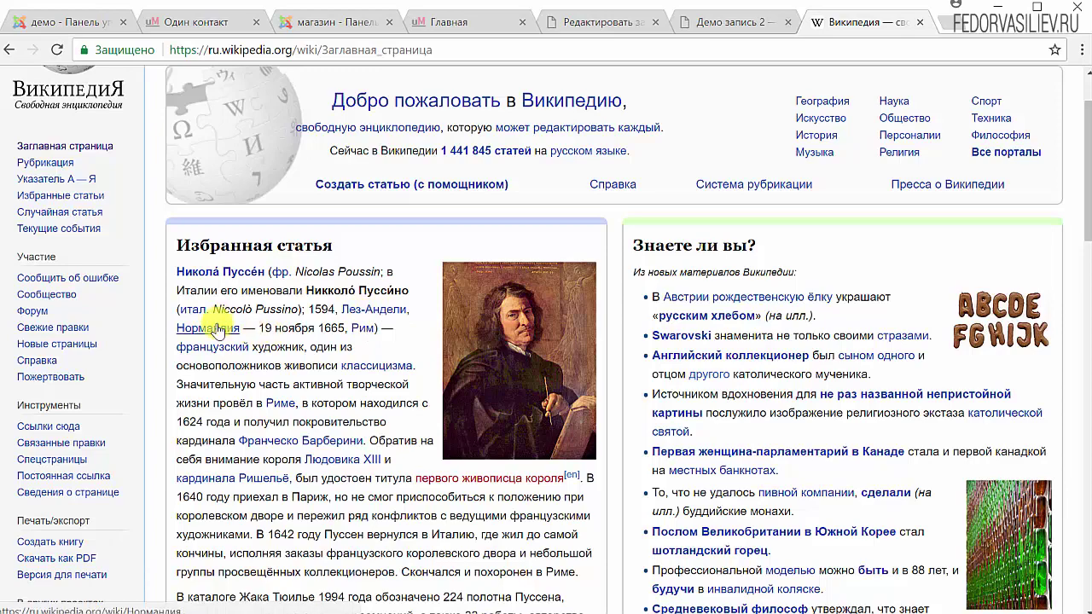
scroll(218, 331, "down", 2)
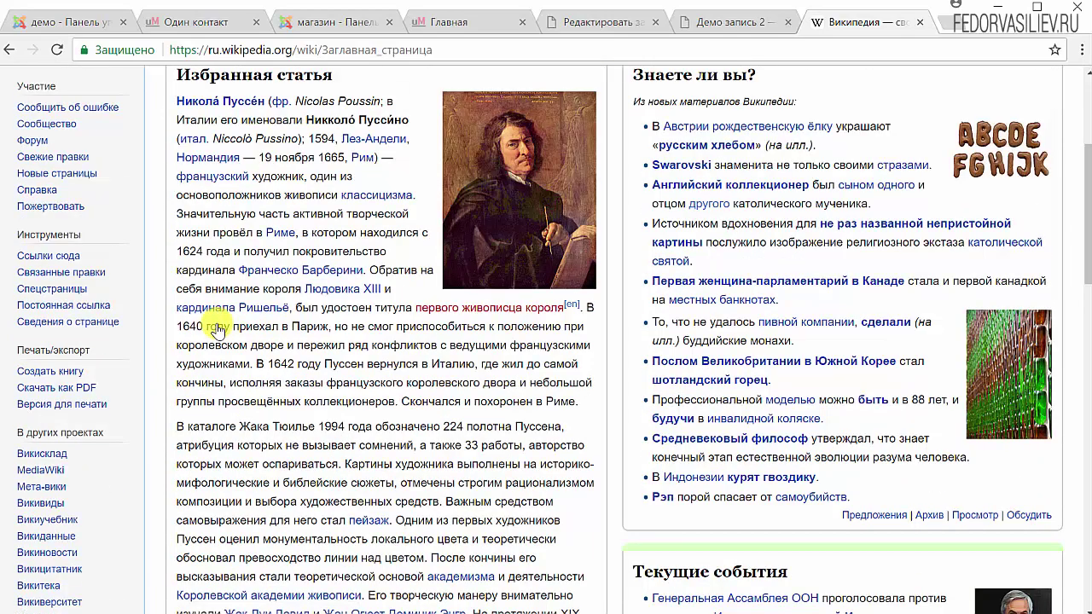
- Review the published Демо запись 2 from its title to the Демо запись 1 link, and return to Wikipedia's featured article for comparison
left_click(751, 23)
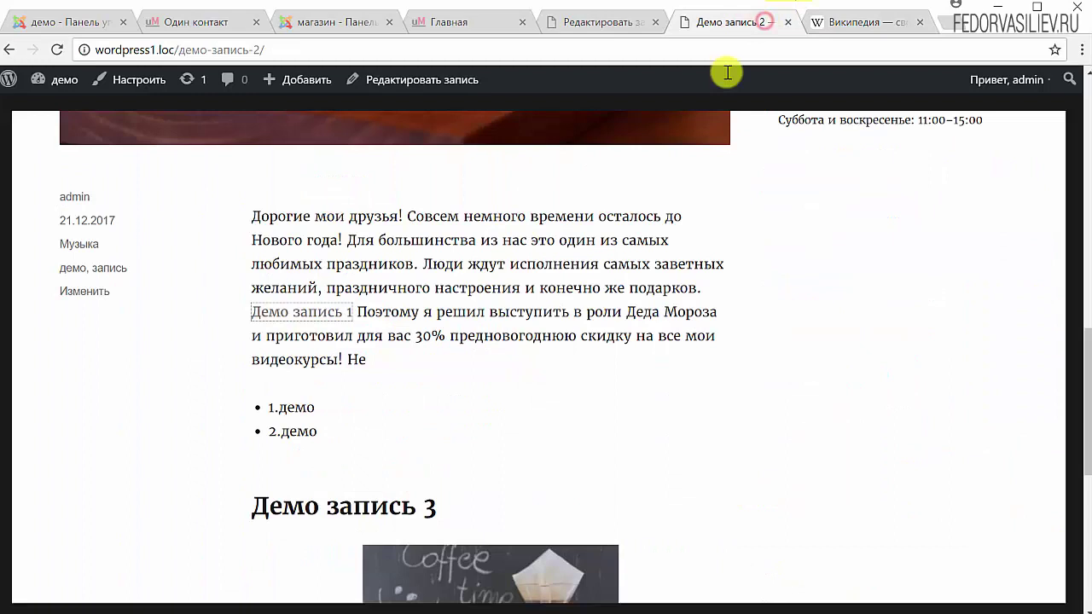
left_click(315, 318)
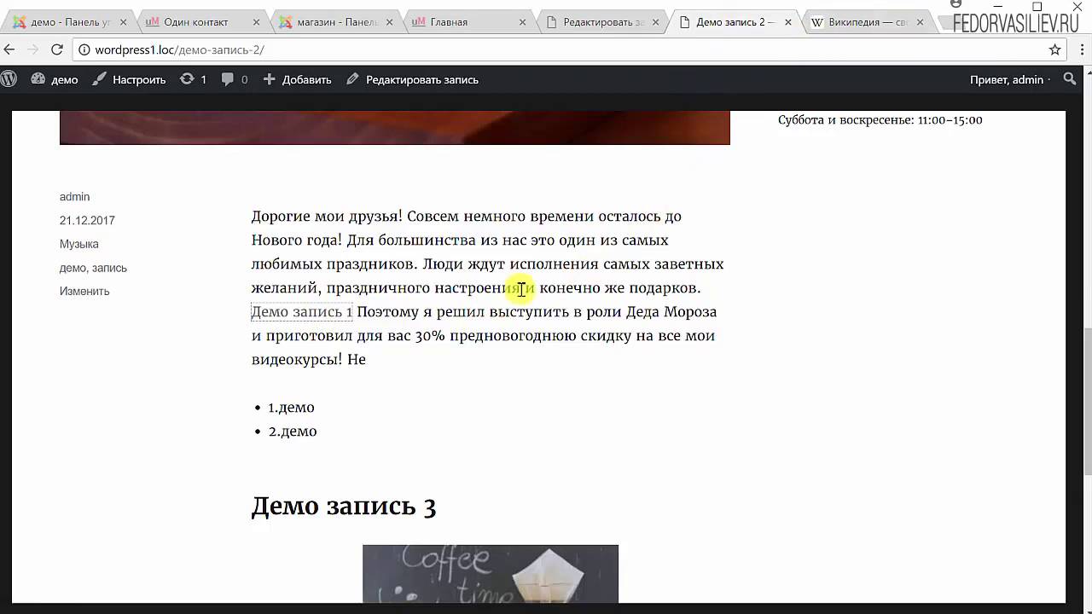
scroll(500, 293, "up", 6)
scroll(495, 301, "up", 2)
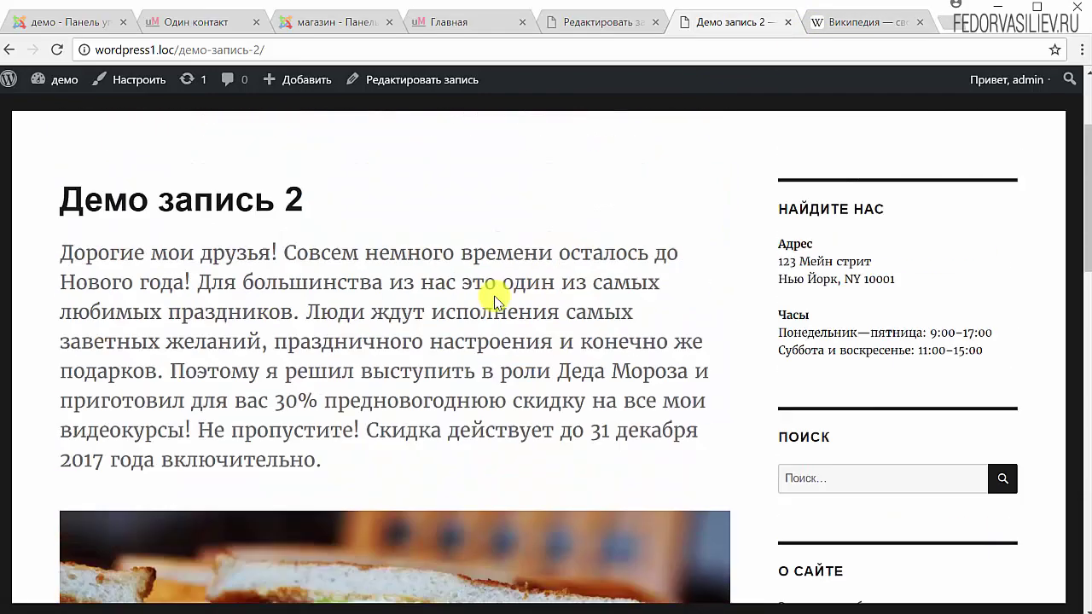
scroll(495, 301, "down", 10)
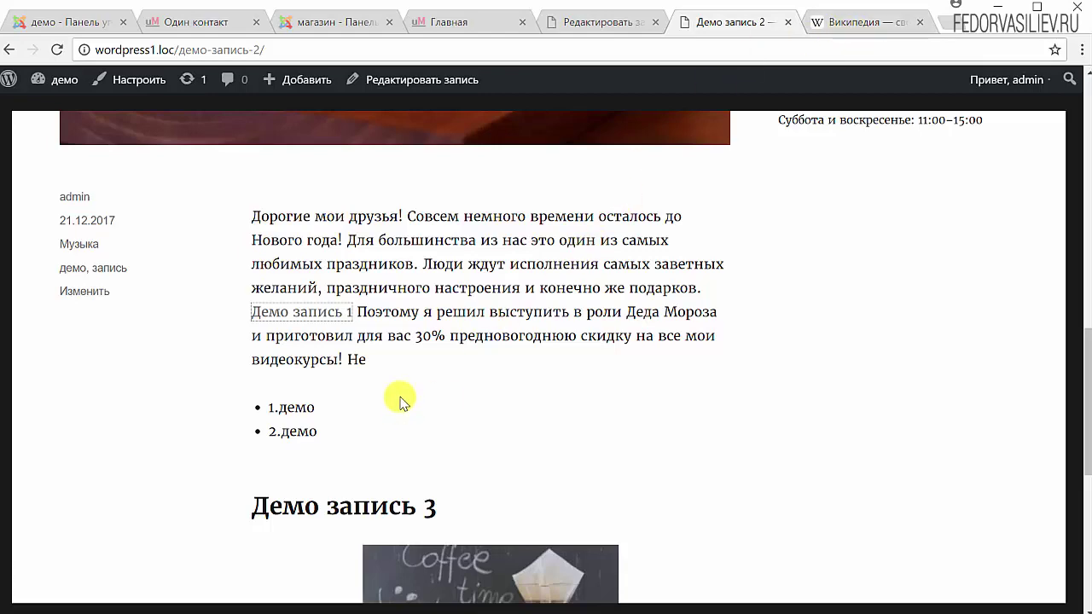
left_click(843, 23)
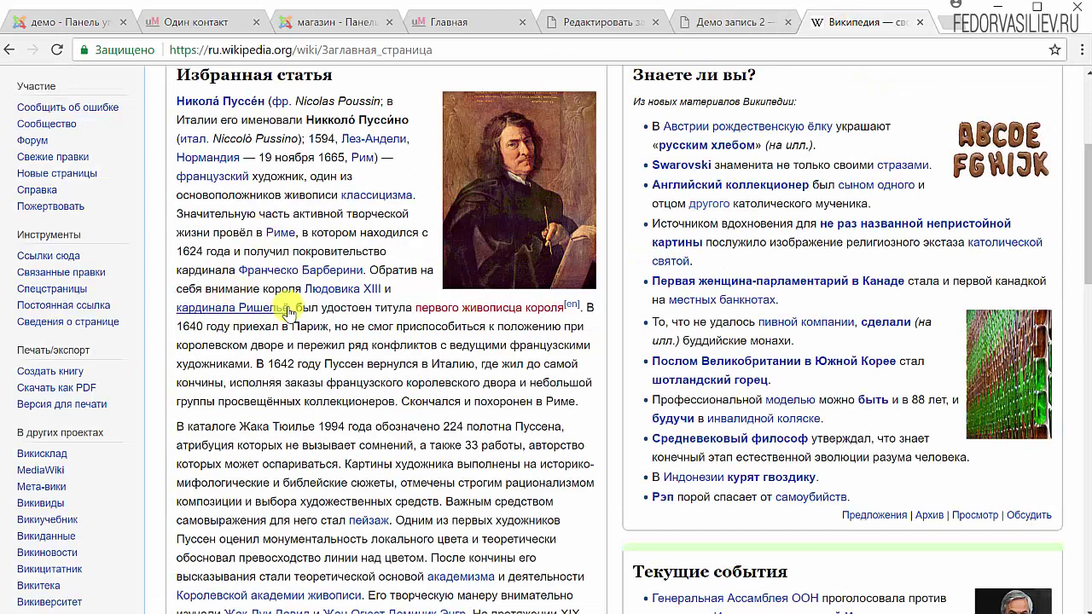
- Return to the Демо запись 2 editor and highlight Совсем немного as an example of a phrase that could be linked
left_click(729, 30)
scroll(500, 316, "down", 4)
key("ctrl+shift+Tab")
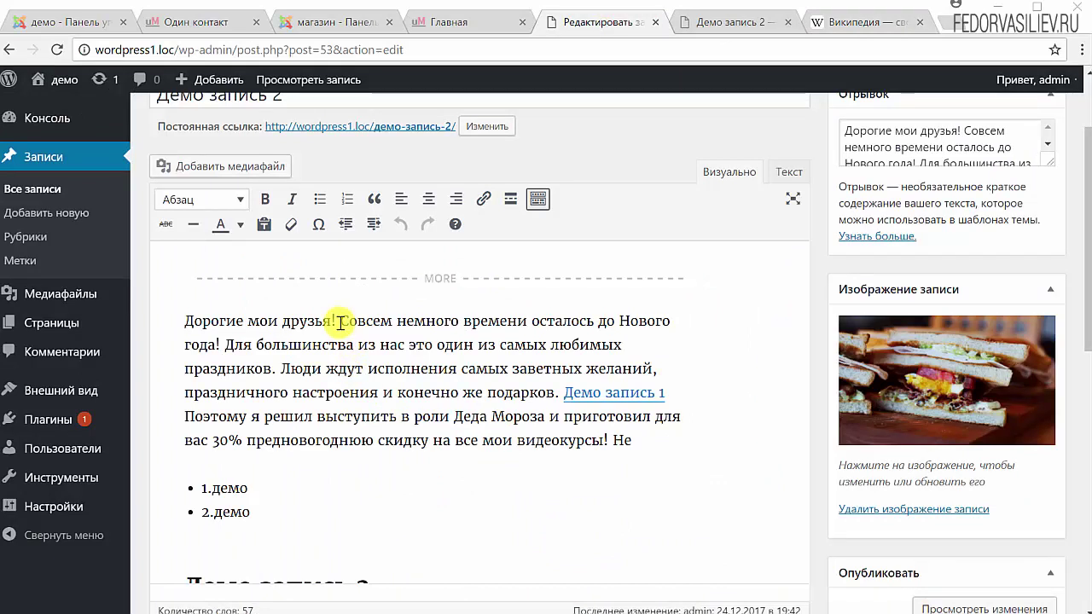
left_click_drag(338, 321, 464, 321)
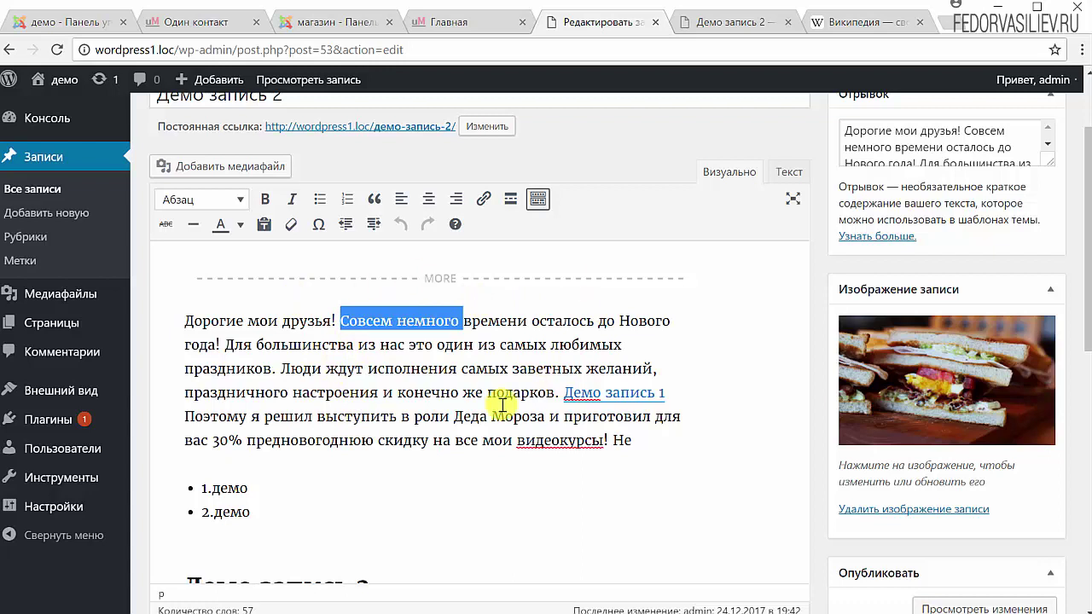
left_click(483, 393)
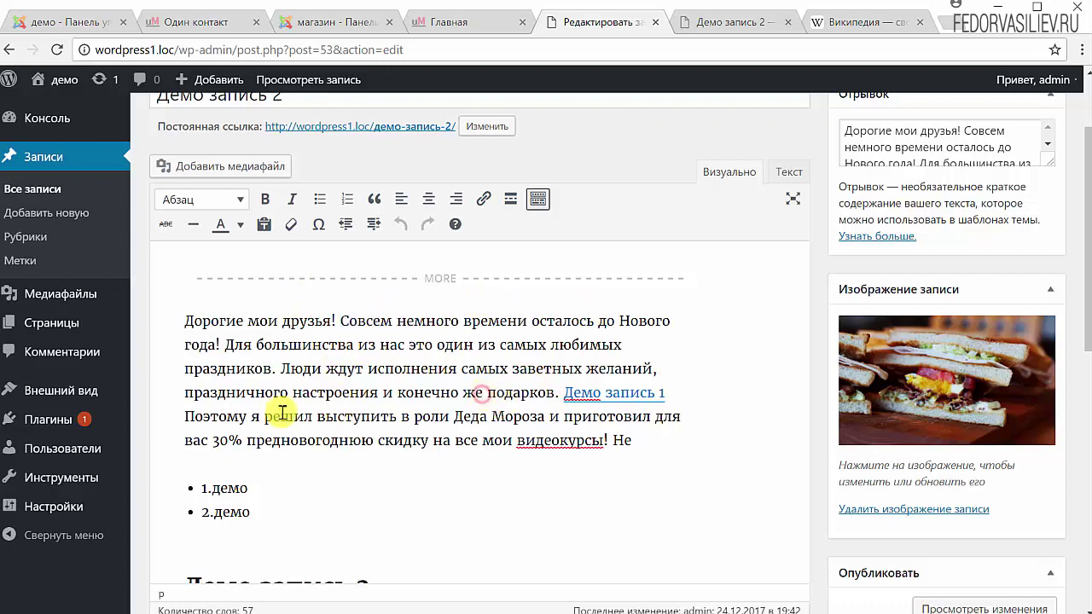
left_click_drag(274, 368, 230, 354)
left_click(231, 354)
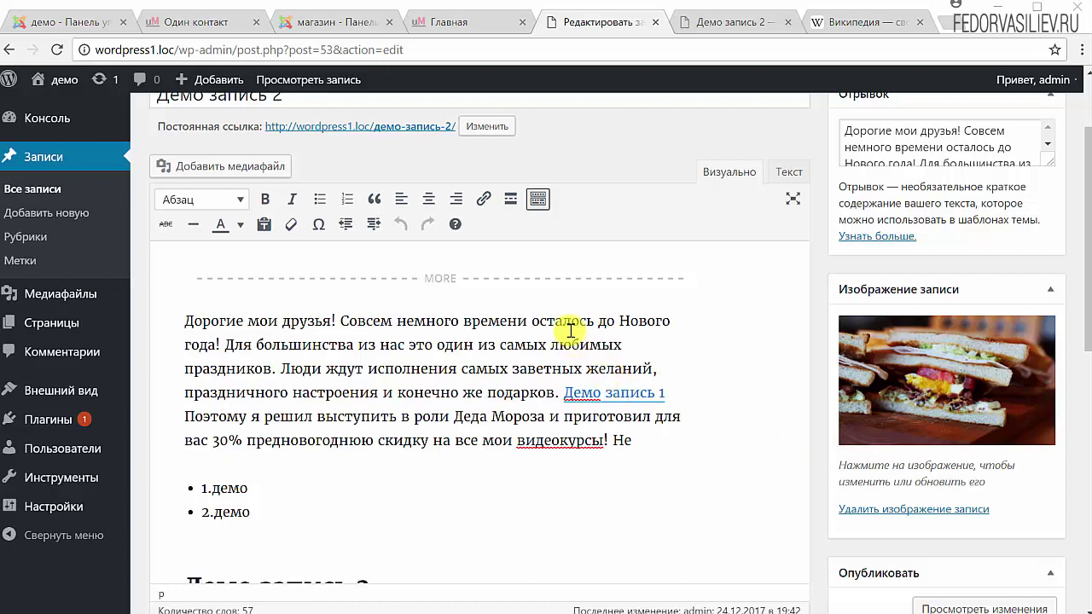
- Switch to the published Демо запись 2 page and highlight the domain wordpress1.loc in its address
left_click(756, 21)
scroll(578, 388, "down", 5)
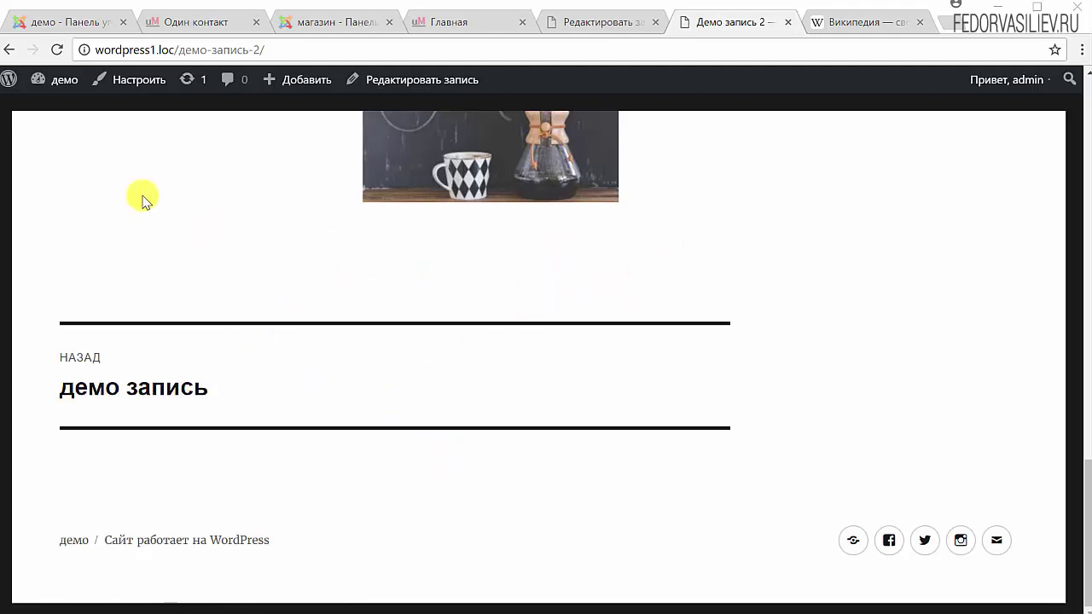
left_click_drag(178, 50, 74, 50)
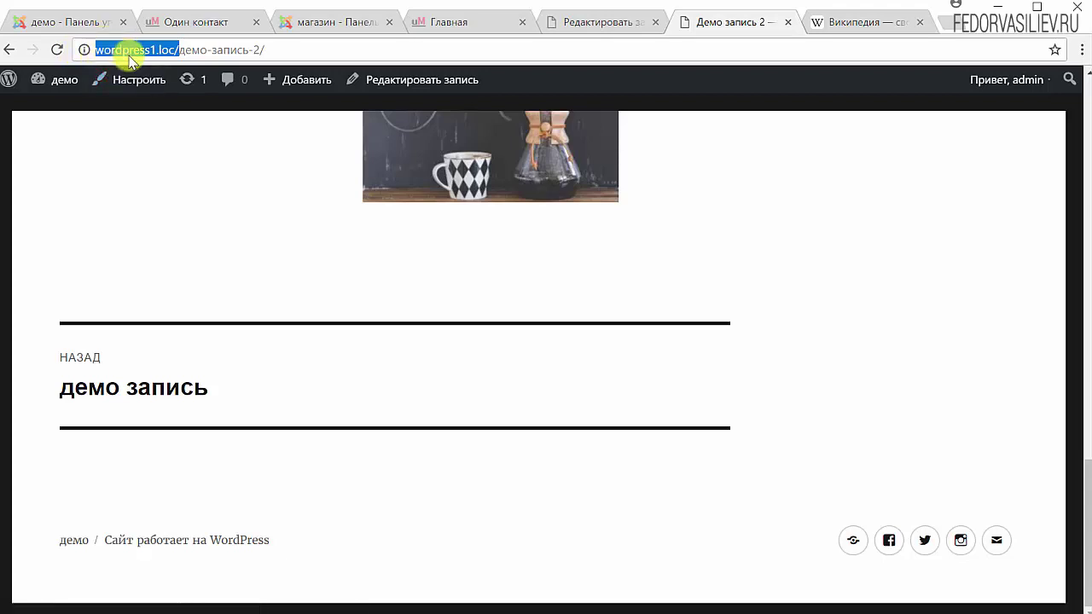
left_click_drag(141, 53, 91, 46)
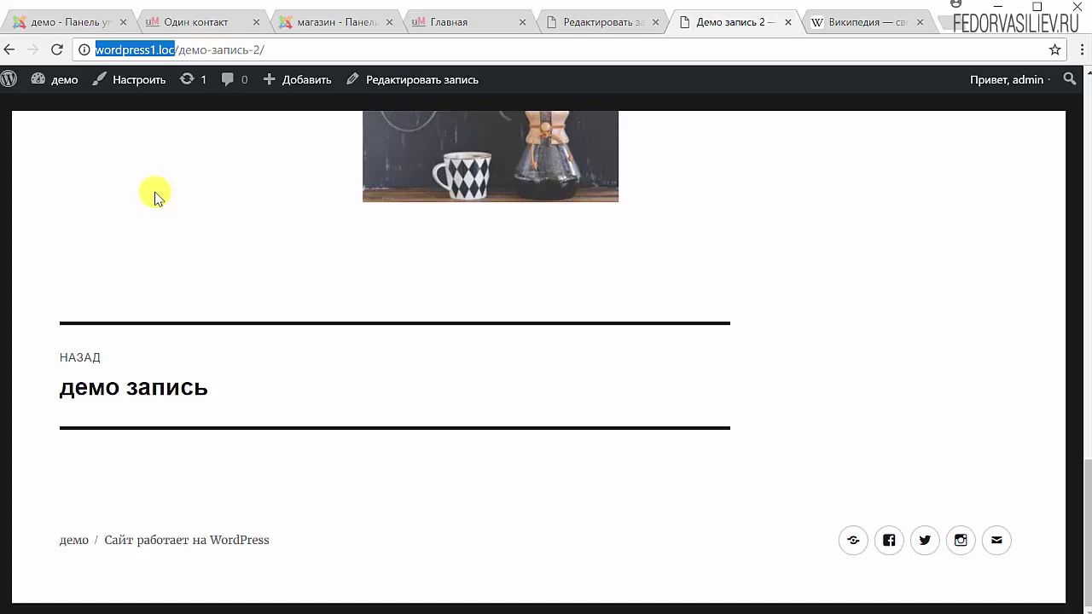
- Look over the post editor, and open the protected post Привет, мир! from the site's home page down to its comment form
left_click(602, 22)
scroll(519, 498, "down", 6)
scroll(561, 398, "up", 5)
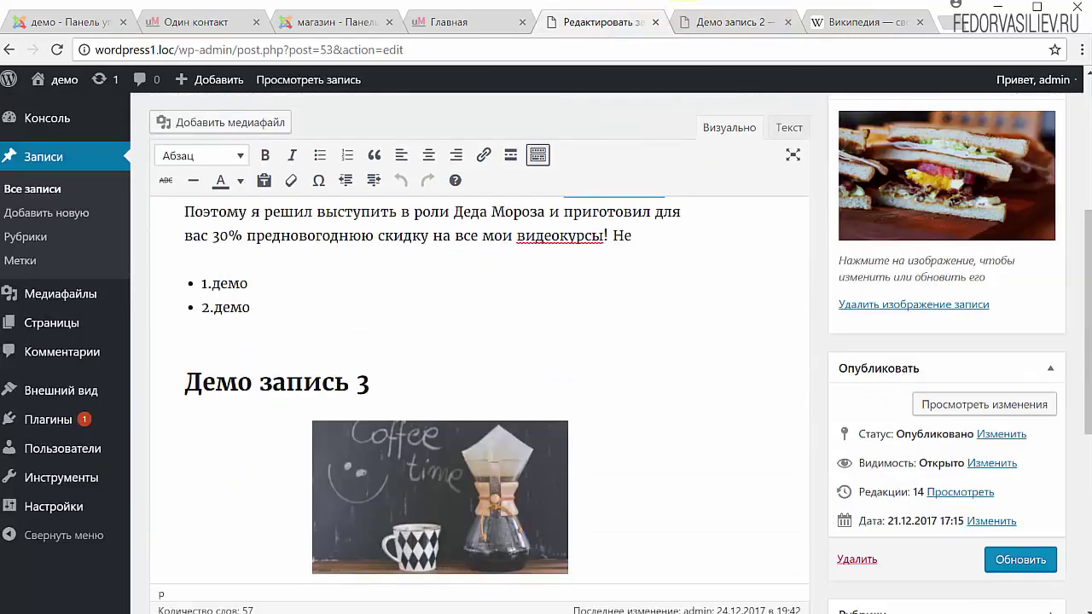
left_click(725, 23)
scroll(520, 361, "up", 10)
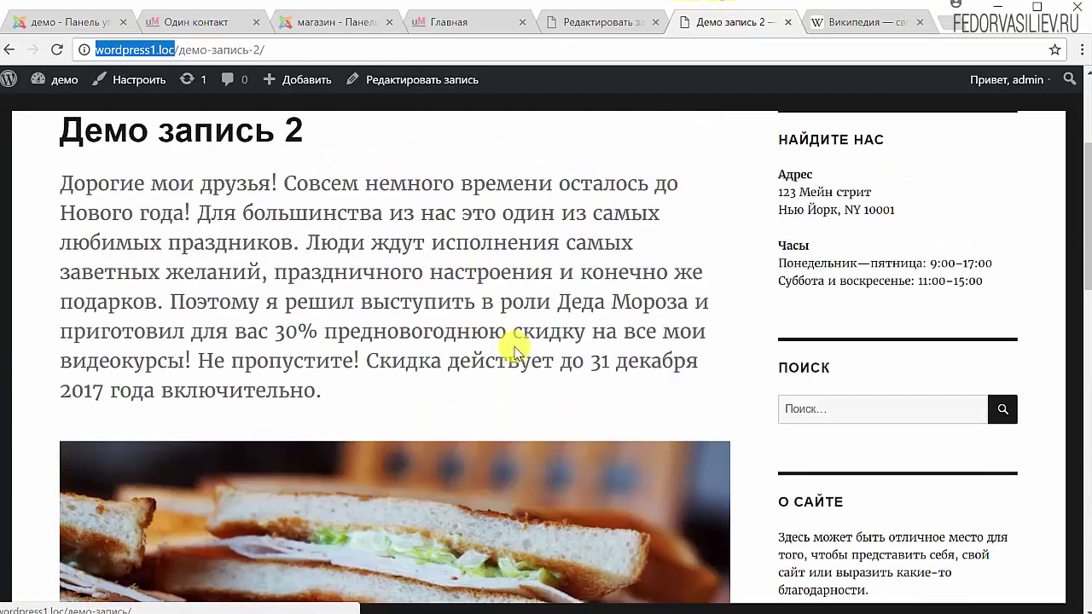
scroll(515, 352, "up", 3)
left_click(707, 224)
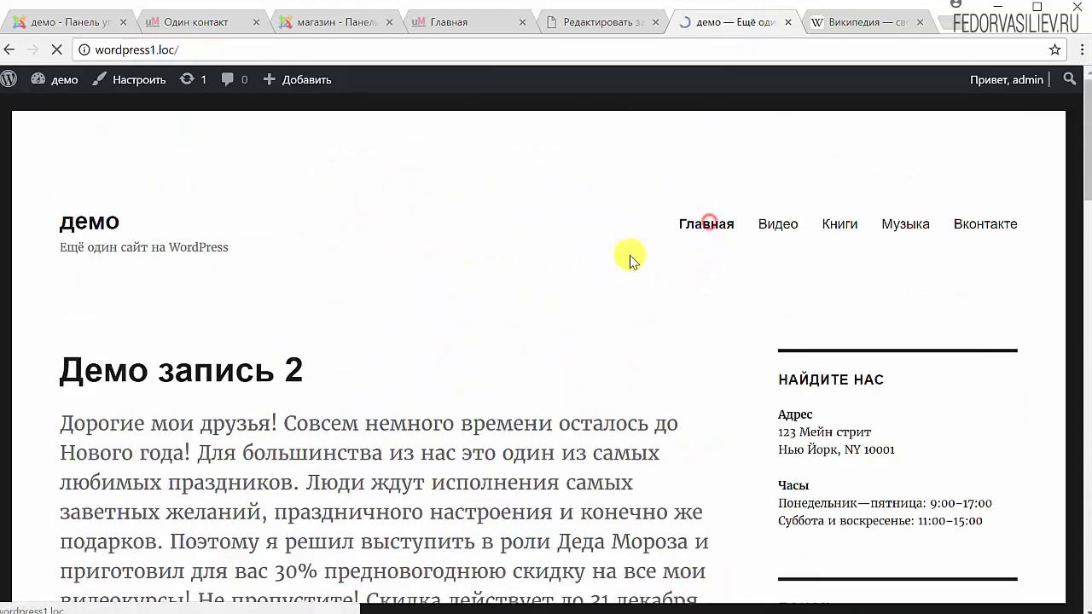
scroll(597, 282, "down", 15)
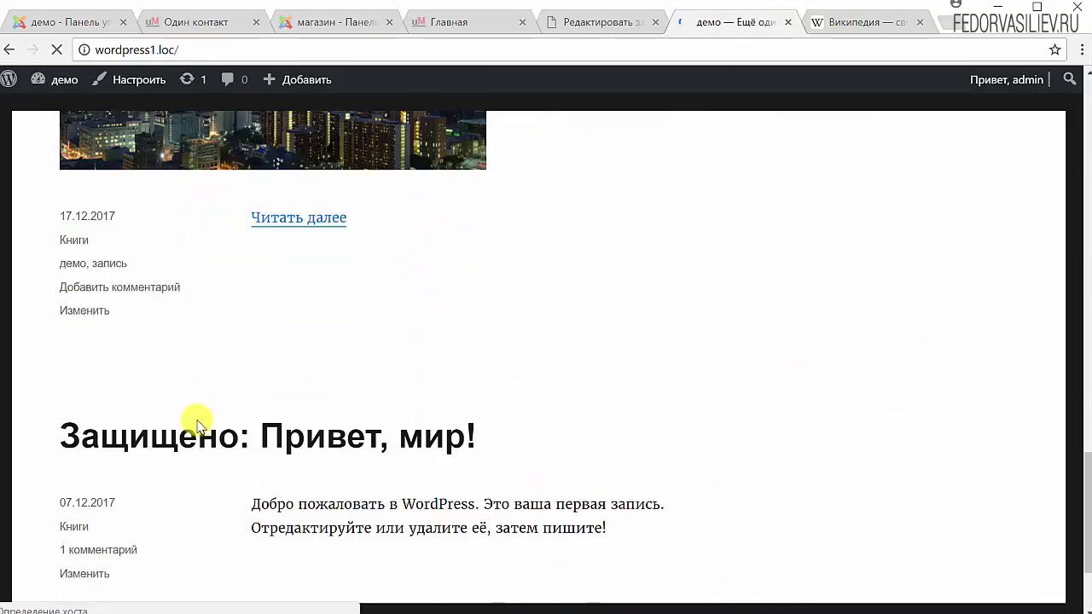
left_click(198, 431)
left_click(231, 358)
scroll(231, 358, "up", 2)
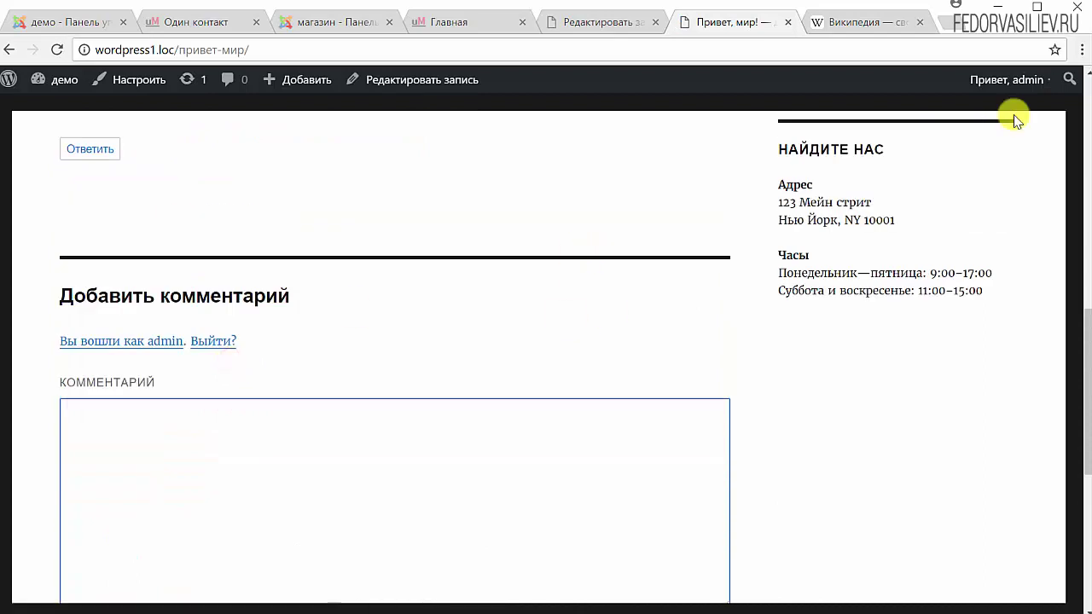
- Log out of WordPress and open the site's home page at wordpress1.loc as a visitor
mouse_move(1026, 91)
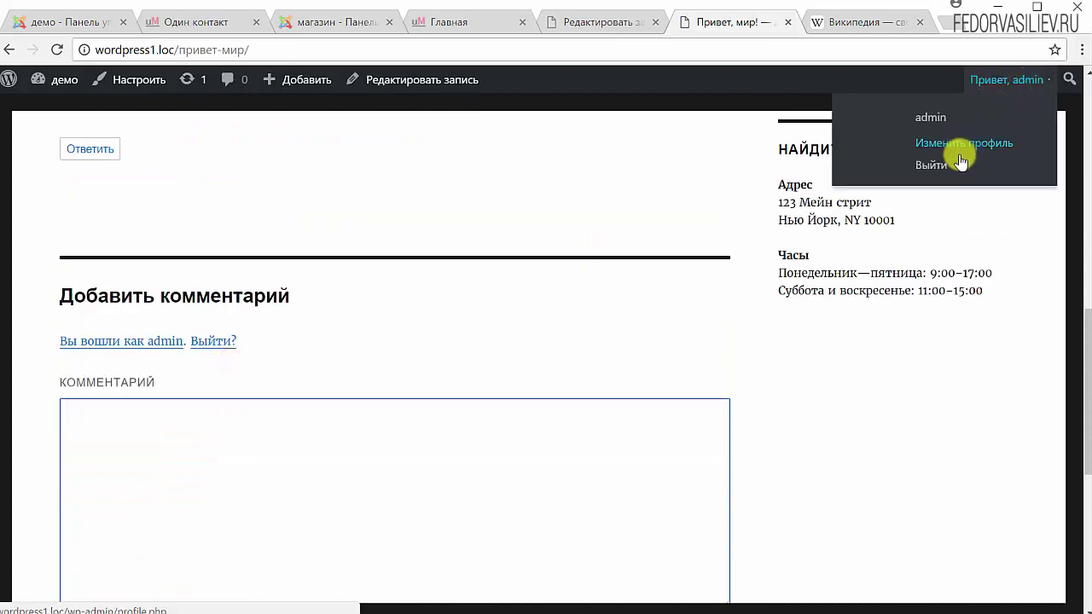
left_click(929, 165)
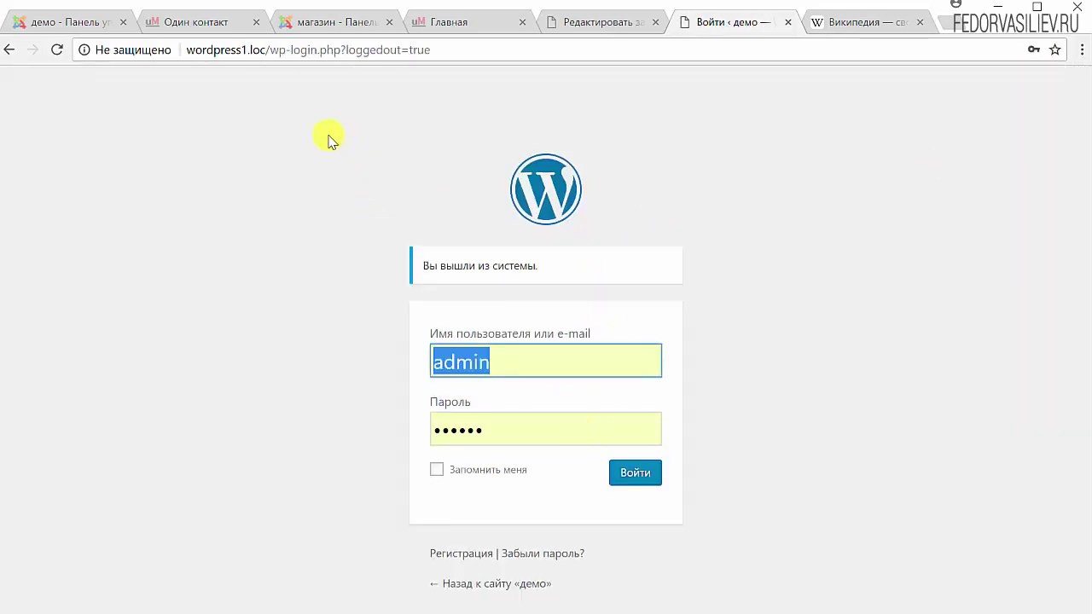
left_click_drag(287, 49, 771, 93)
key("BackSpace")
key("BackSpace")
key("BackSpace")
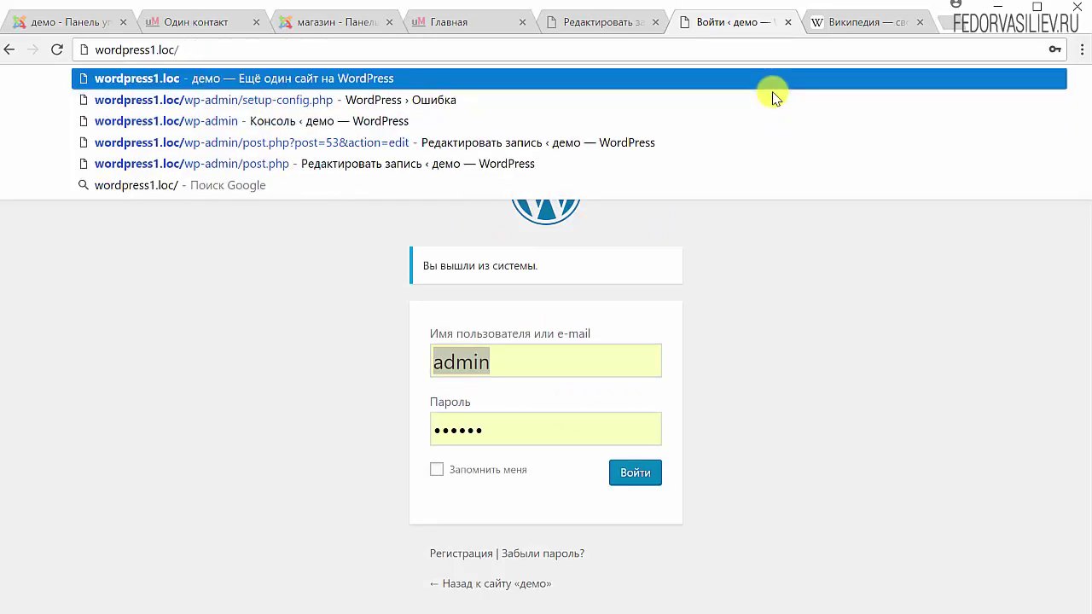
key("Return")
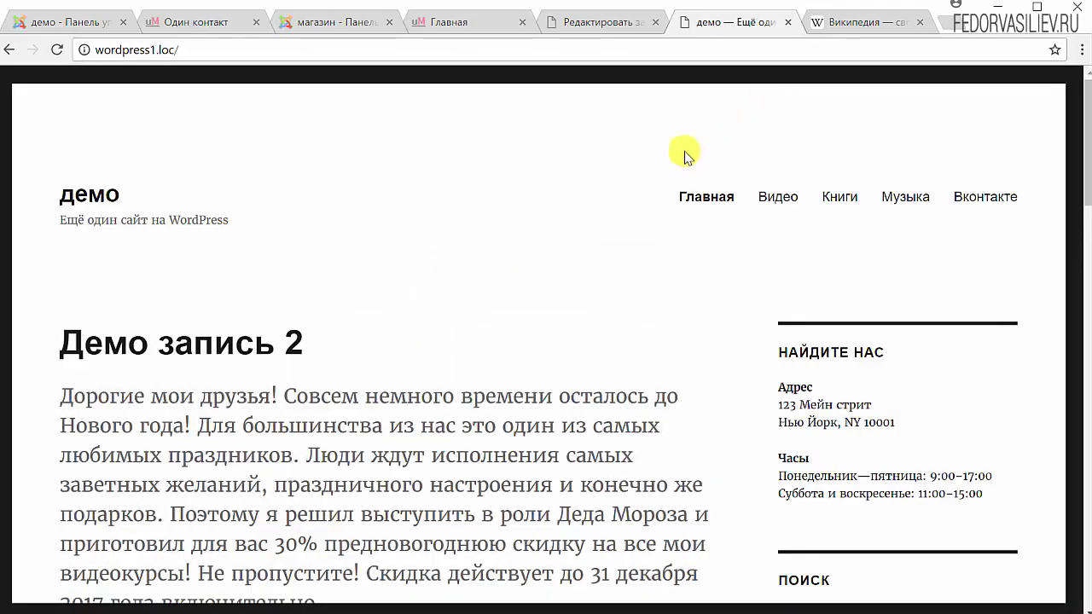
- Open the post Защищено: Привет, мир! from the home page and examine its existing comment and the visitor comment form
scroll(580, 402, "down", 10)
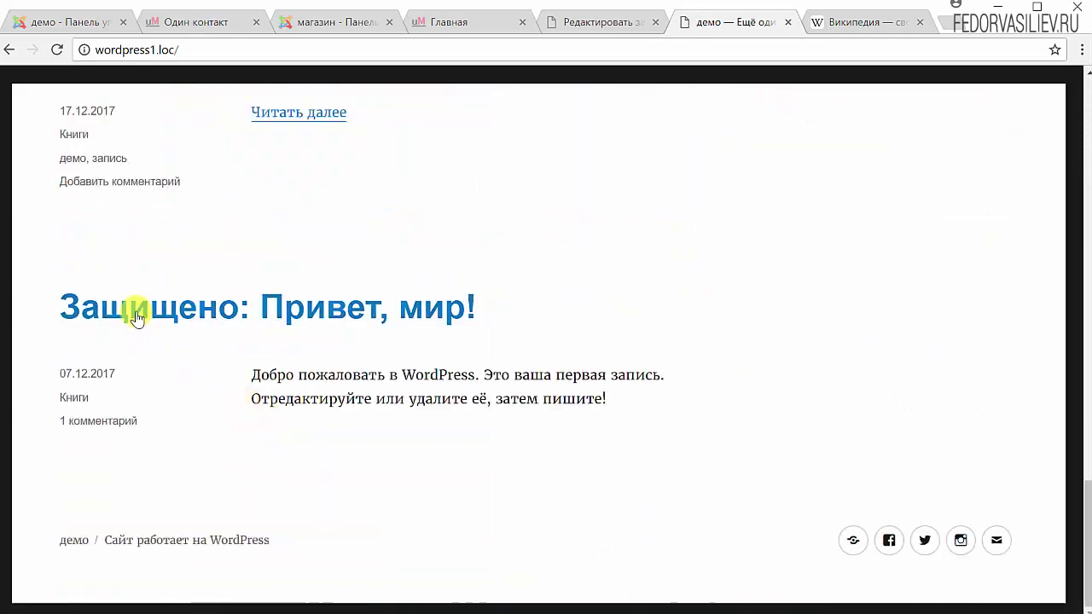
left_click(137, 318)
scroll(132, 286, "down", 10)
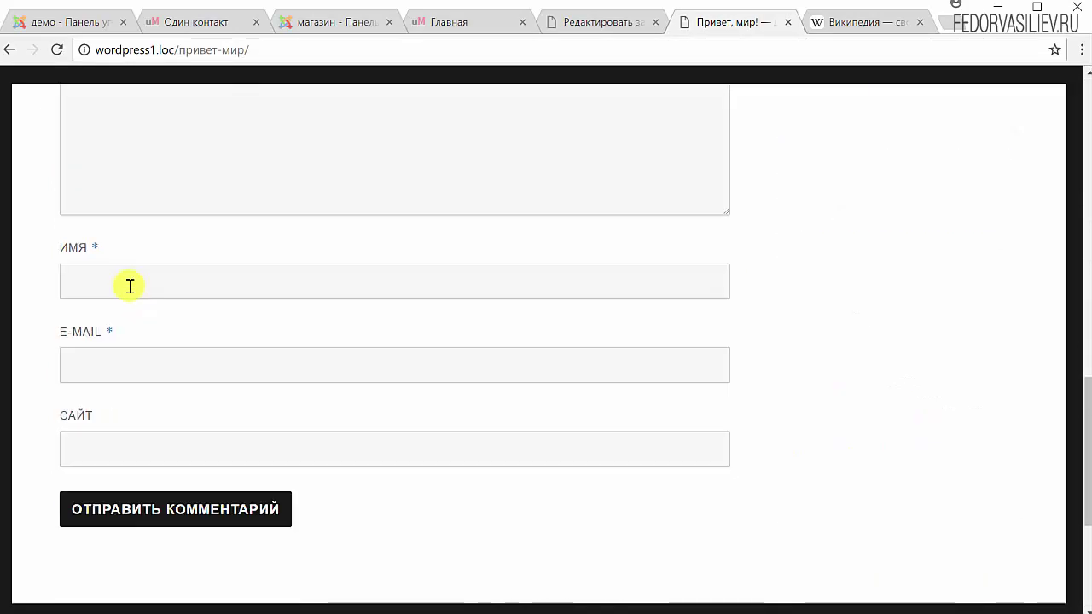
scroll(429, 348, "up", 4)
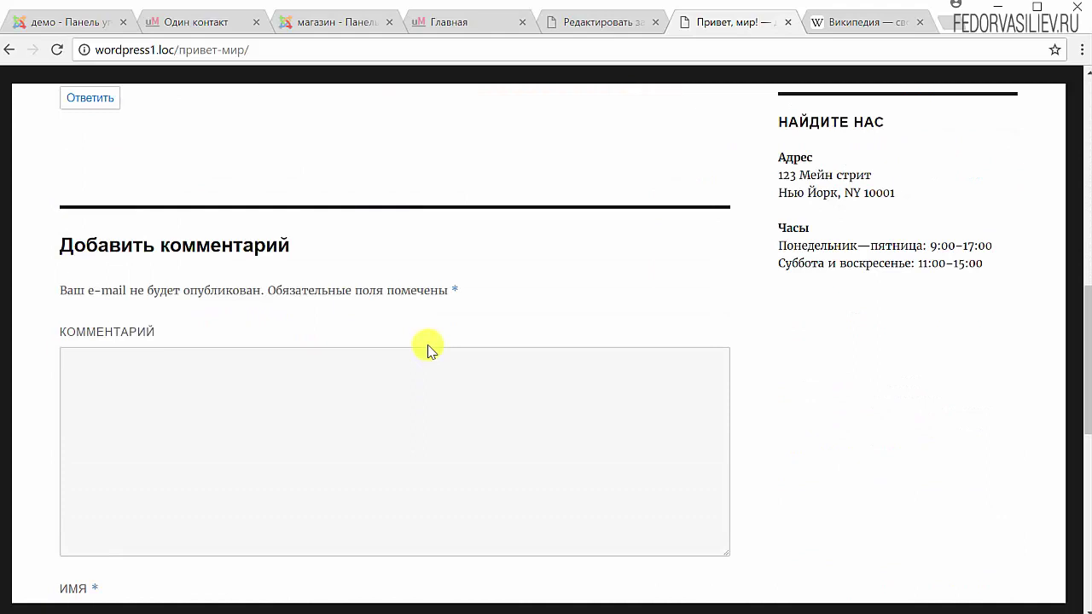
left_click(427, 390)
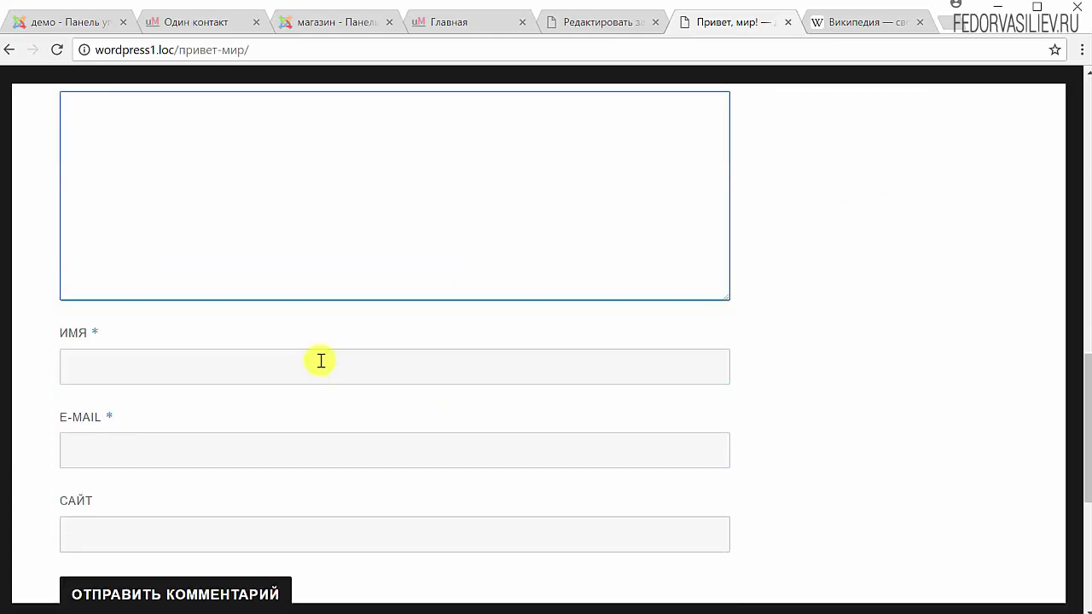
scroll(321, 361, "up", 6)
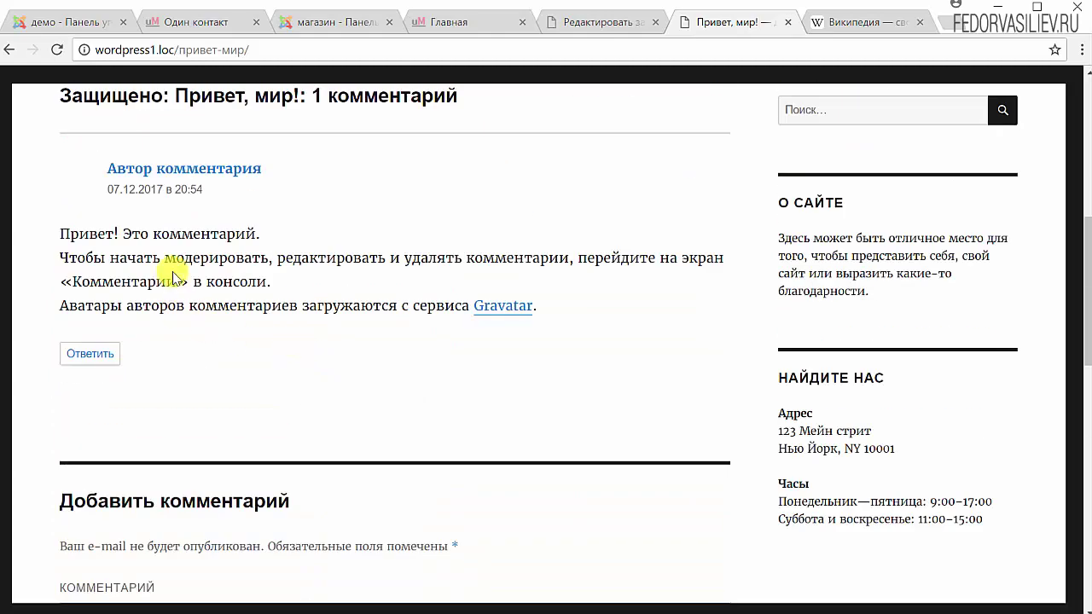
scroll(172, 277, "down", 7)
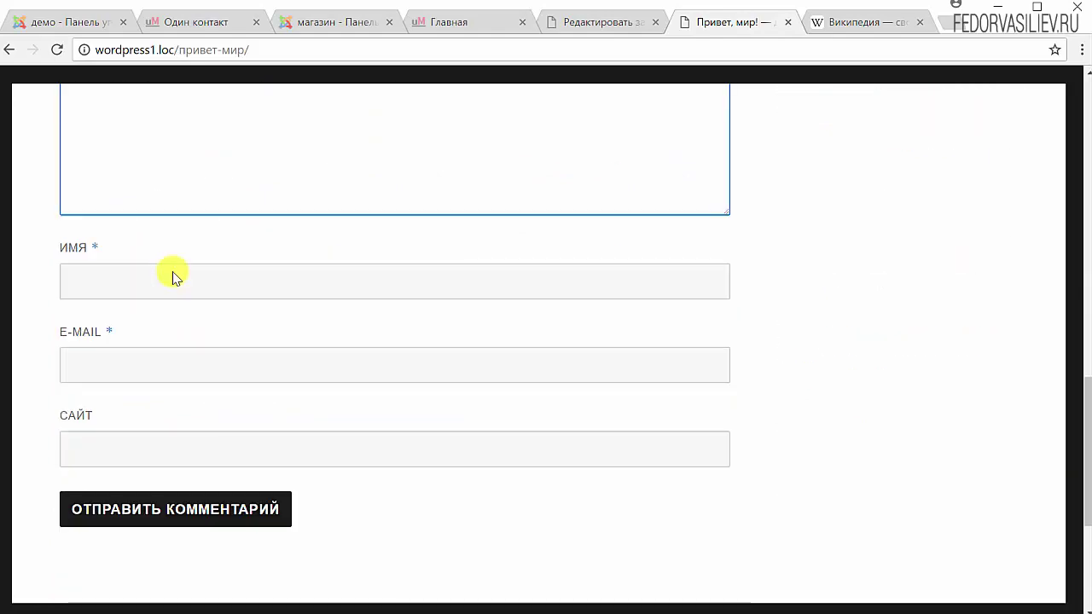
- Examine the comment form's Сайт field together with the comment text, name and e-mail fields, leaving all of them empty
left_click(77, 443)
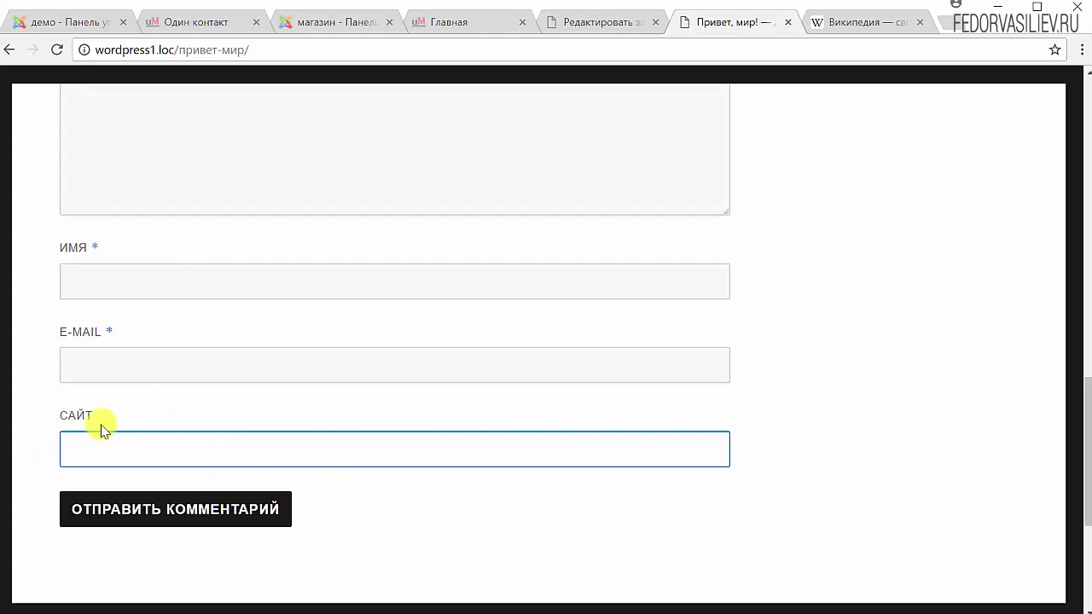
scroll(141, 392, "up", 3)
left_click(146, 370)
scroll(145, 368, "down", 4)
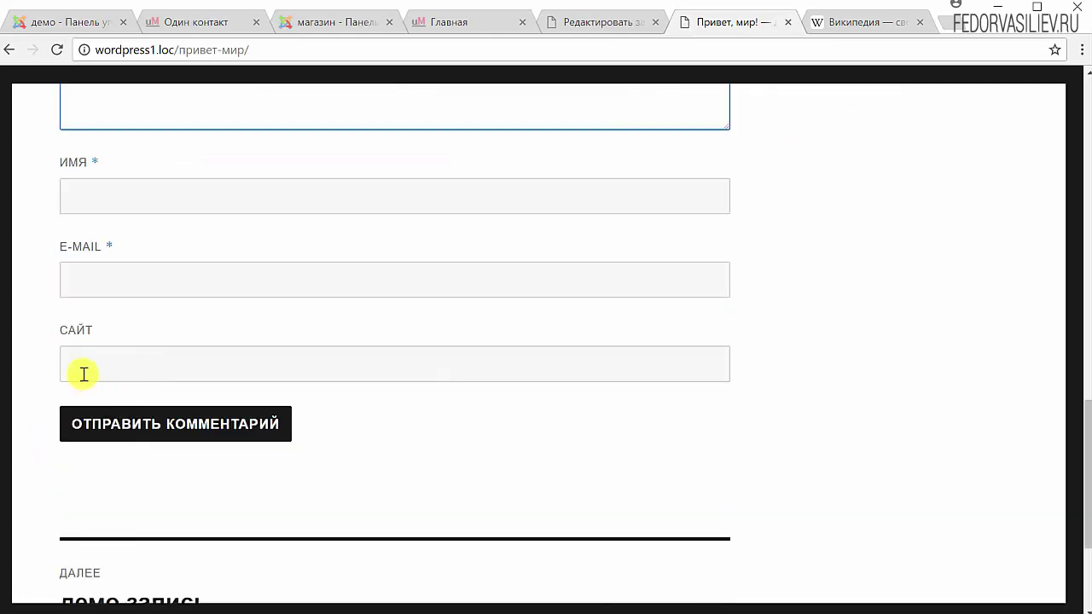
left_click(83, 373)
scroll(363, 373, "up", 1)
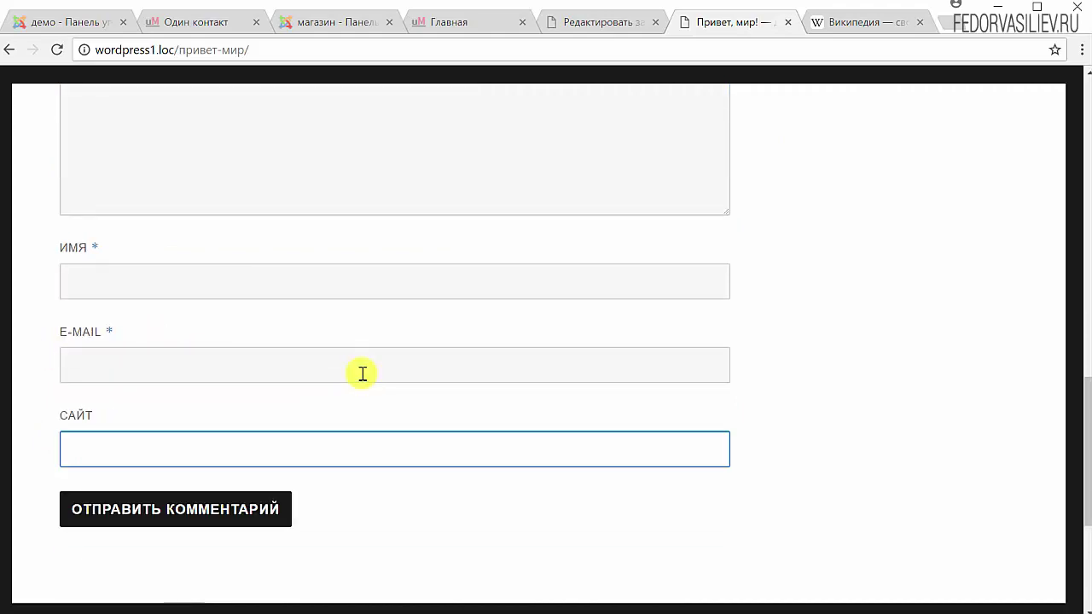
scroll(362, 374, "up", 1)
scroll(361, 373, "down", 1)
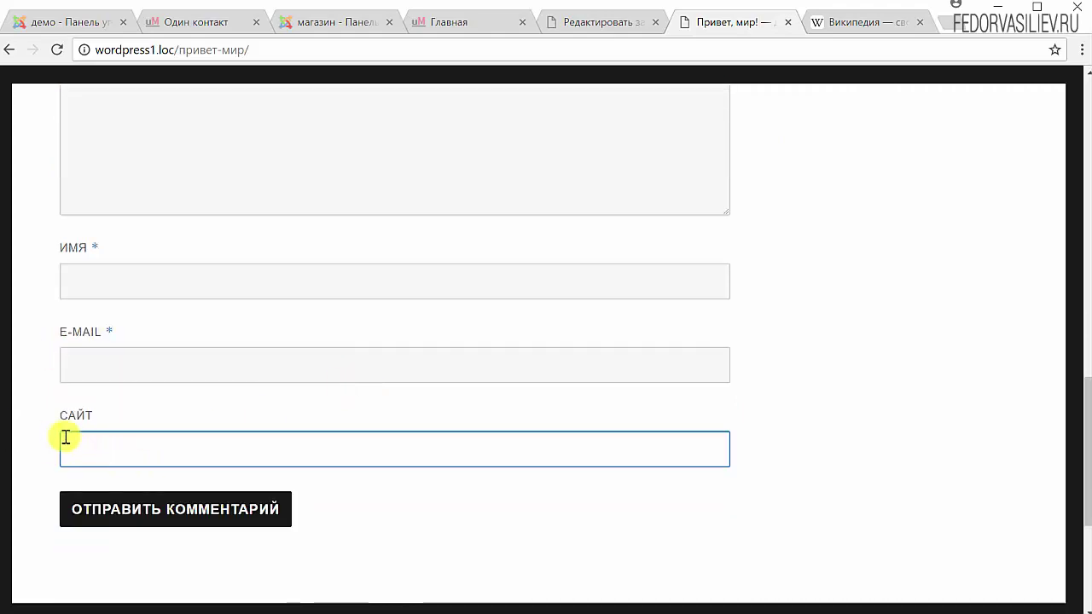
left_click(181, 448)
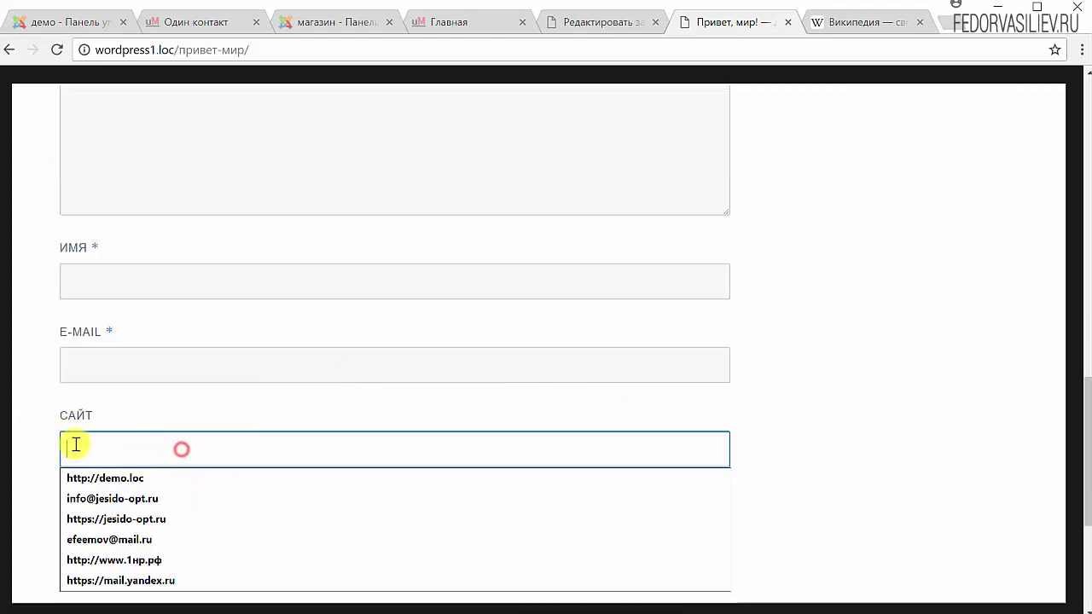
left_click(290, 402)
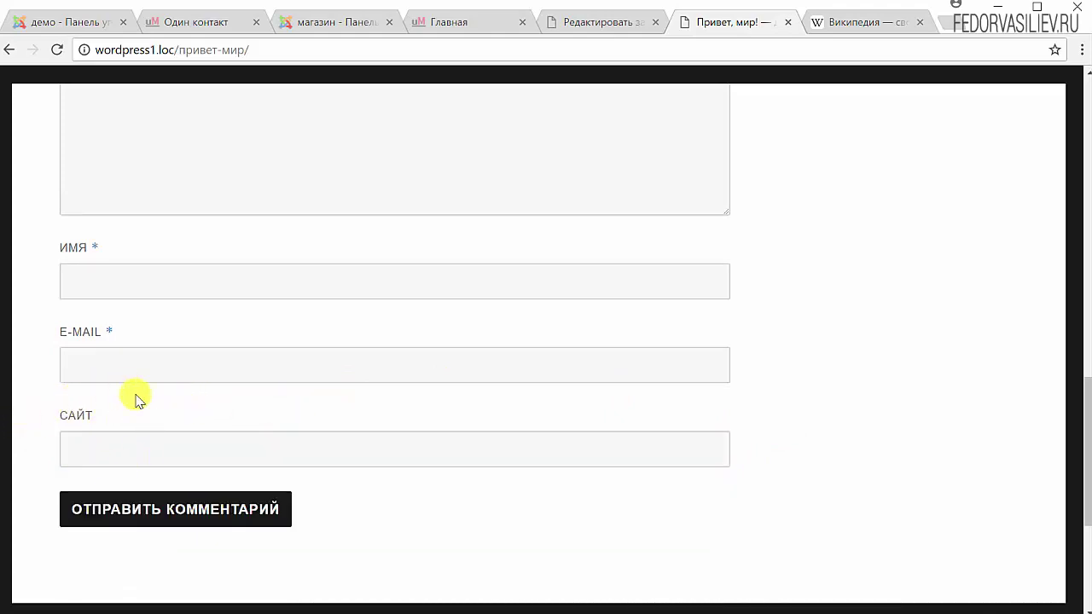
left_click(137, 448)
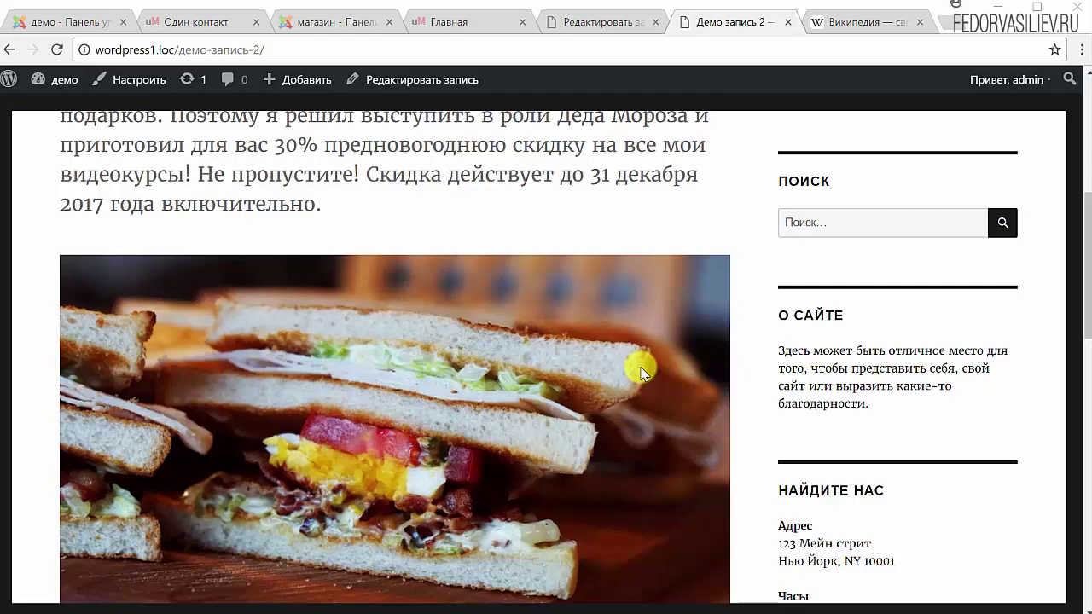
- Review the published Демо запись 2 page from its header down past the Демо запись 1 link
scroll(641, 371, "up", 3)
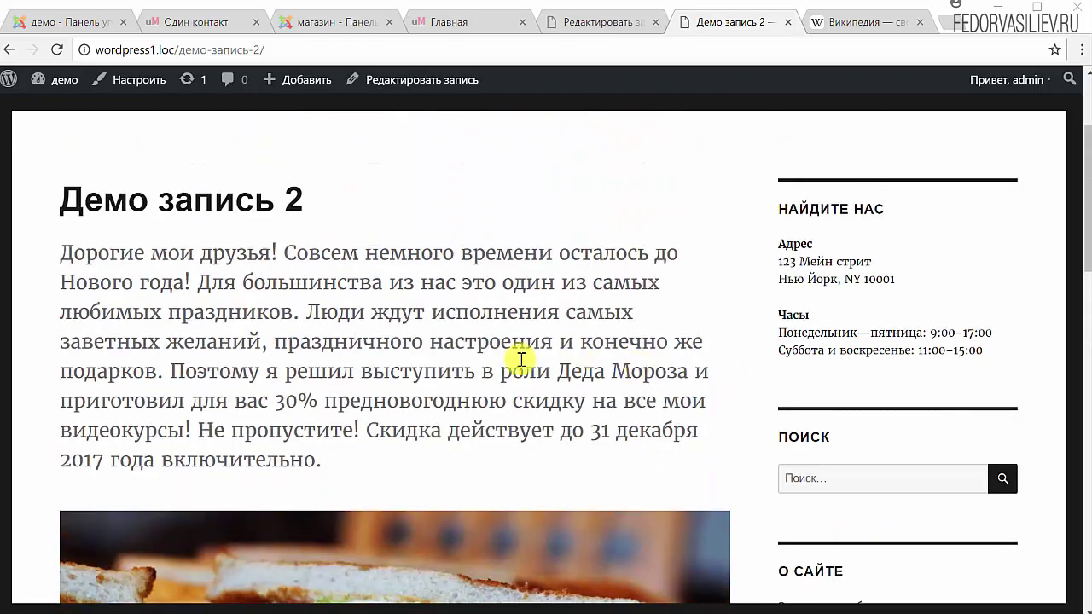
scroll(521, 359, "up", 2)
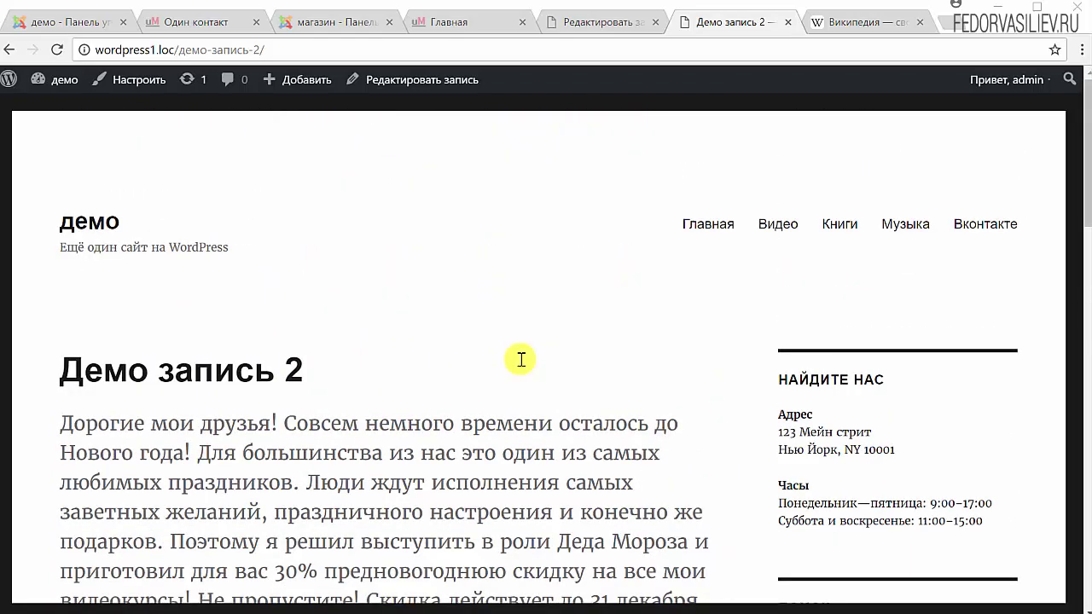
scroll(521, 359, "down", 2)
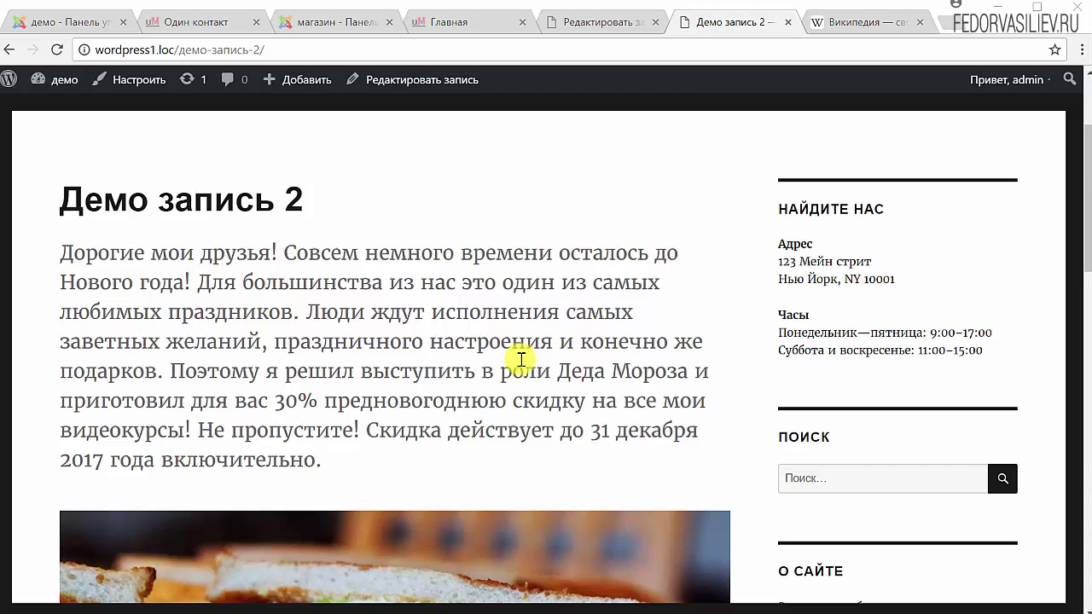
scroll(522, 359, "down", 7)
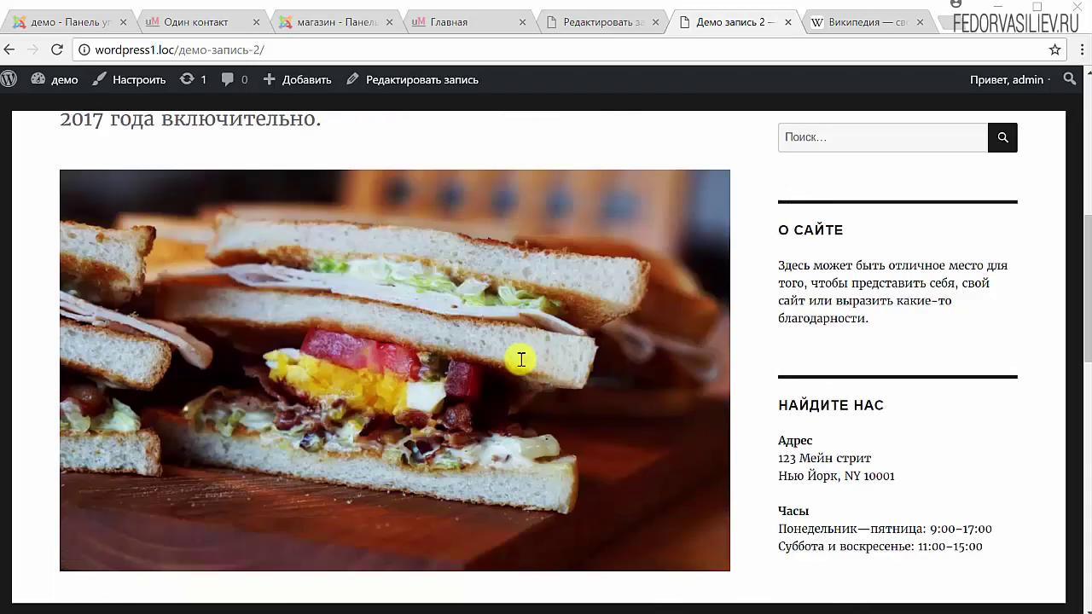
scroll(521, 359, "down", 1)
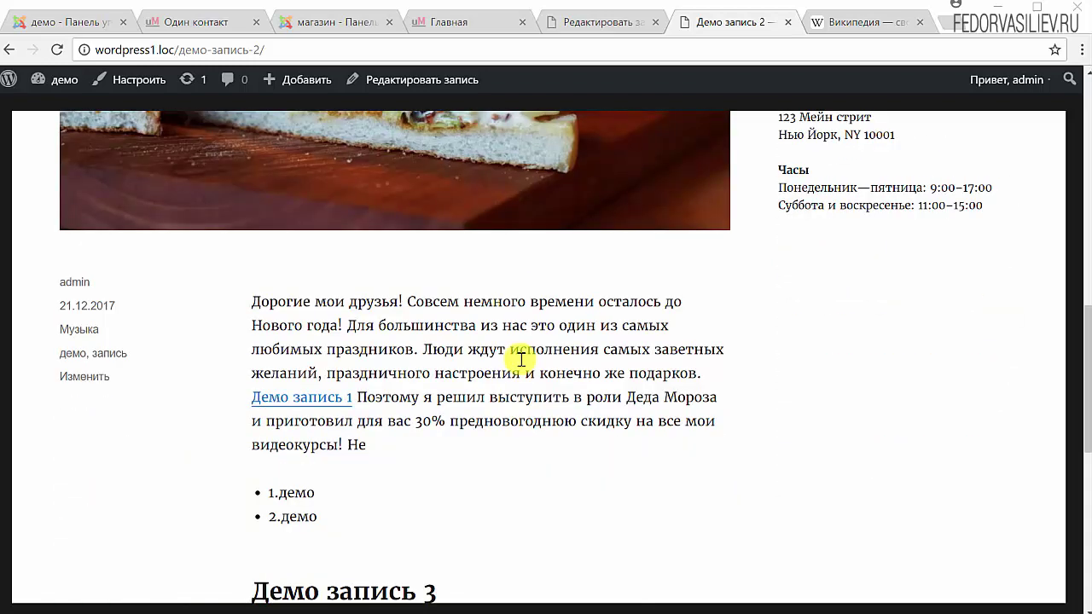
scroll(347, 405, "down", 6)
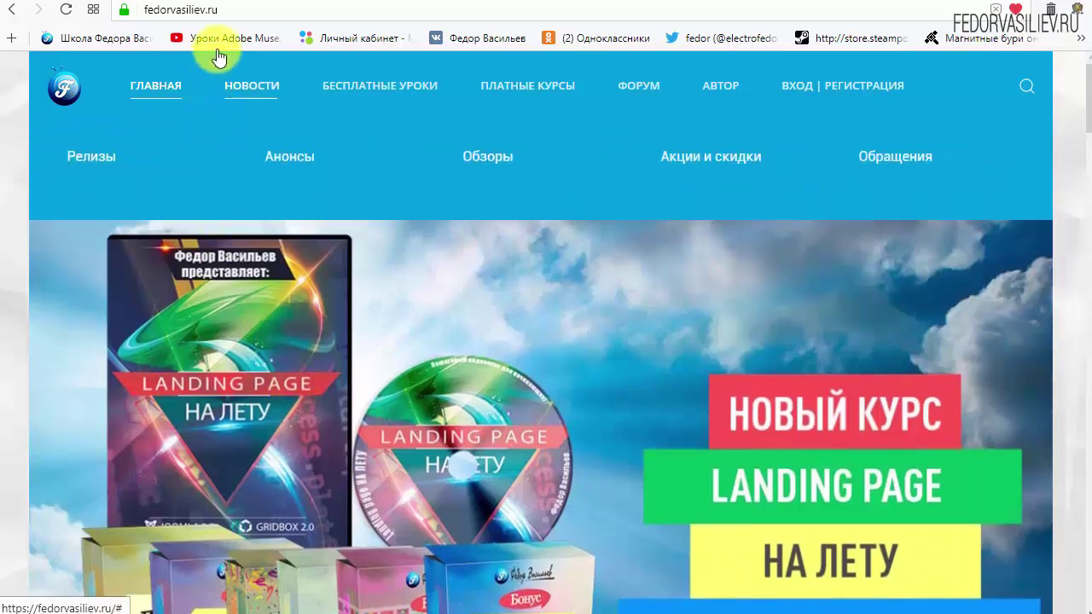
- Open the new-account registration form from the login page of fedorvasiliev.ru
left_click(235, 8)
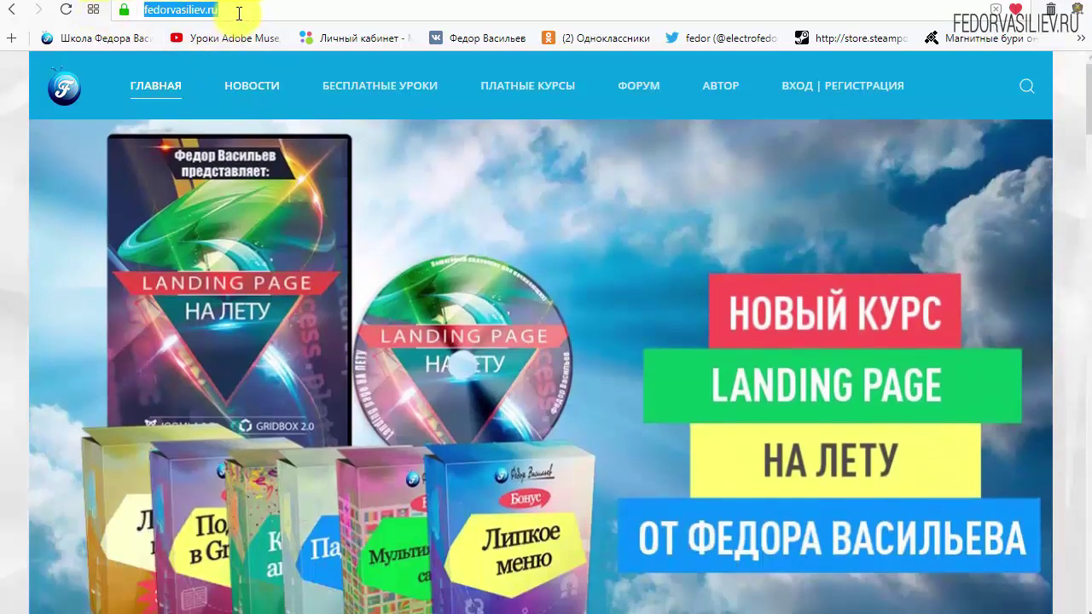
left_click(291, 6)
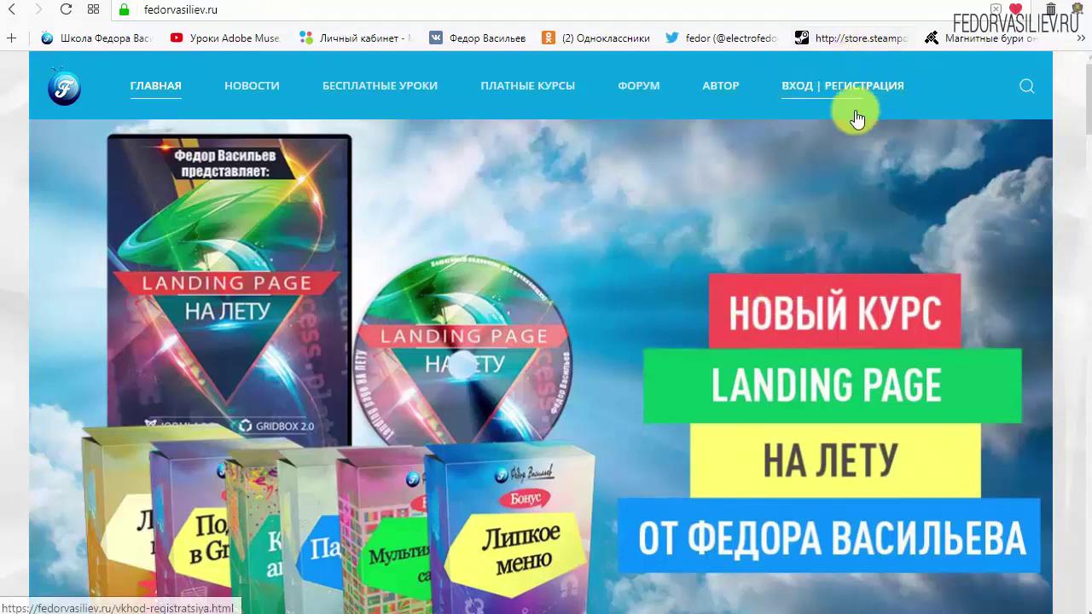
left_click(802, 86)
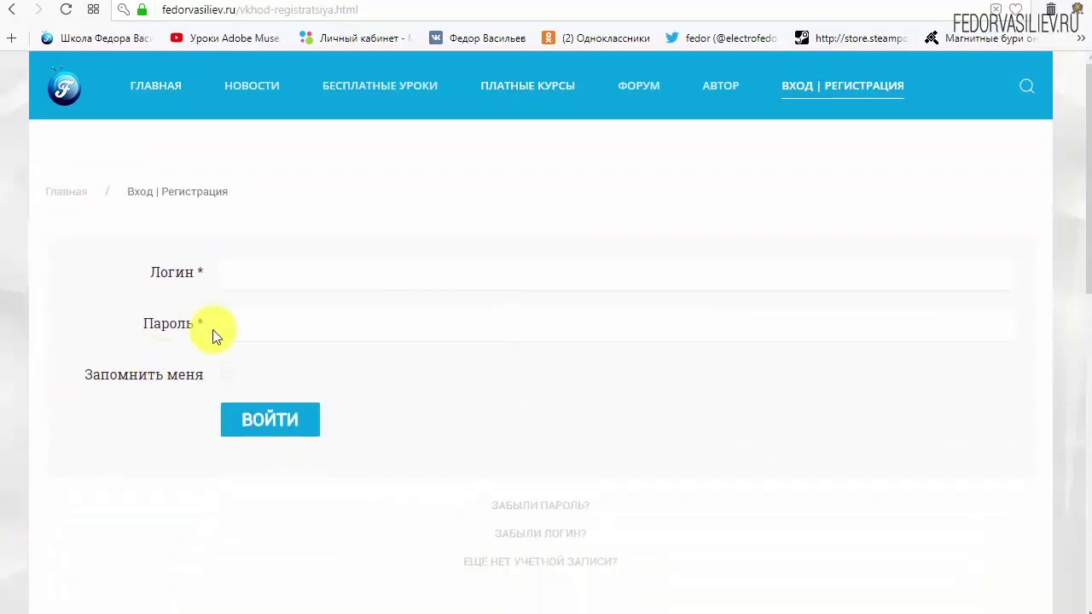
scroll(810, 401, "down", 1)
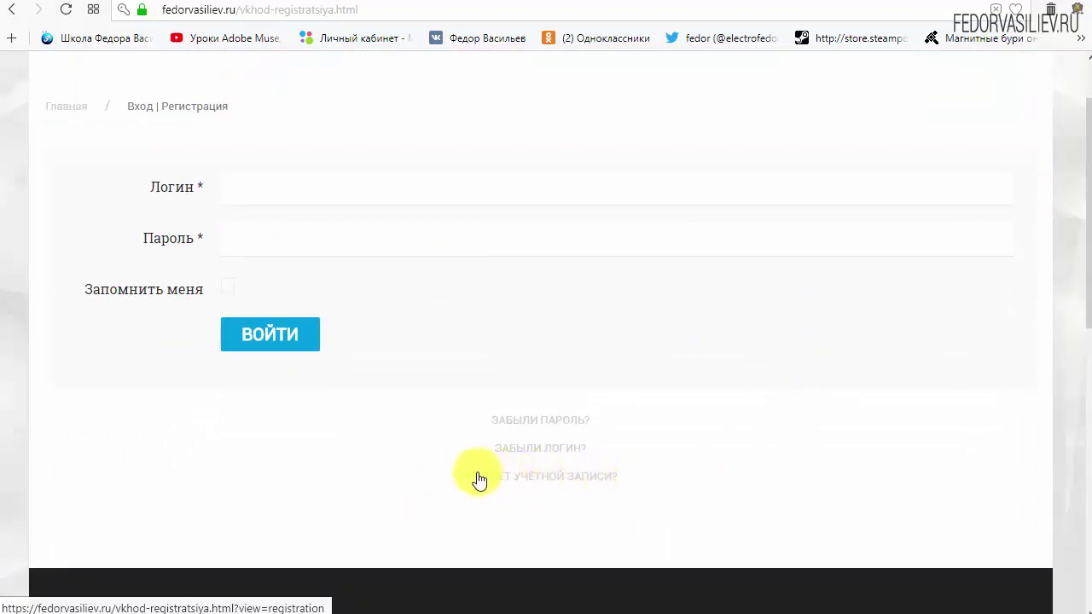
left_click(510, 475)
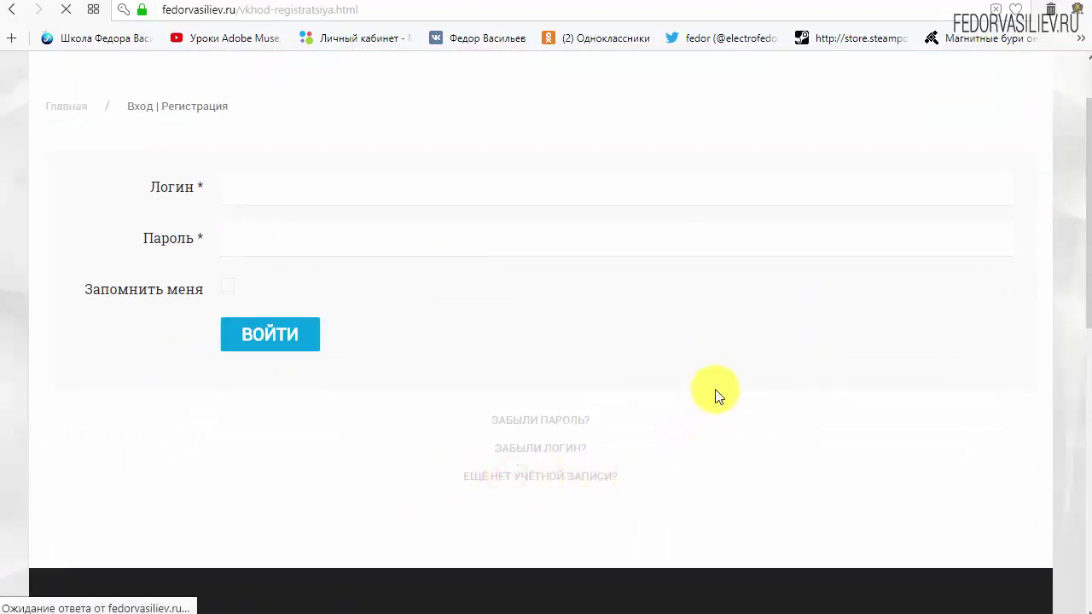
scroll(543, 231, "down", 2)
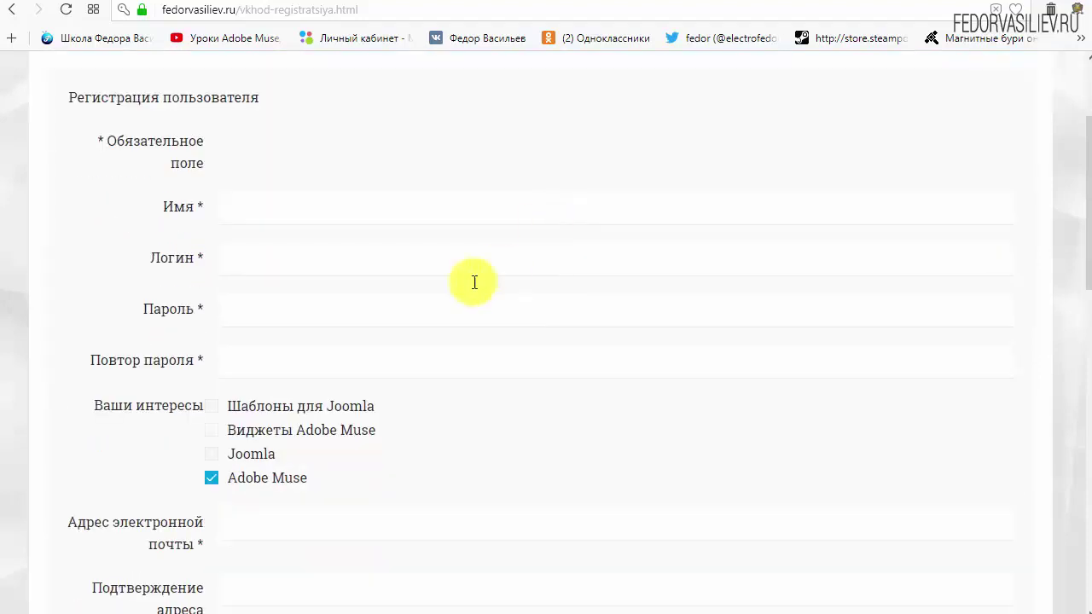
- Enter wp as both the name and the login in the user registration form
left_click(293, 210)
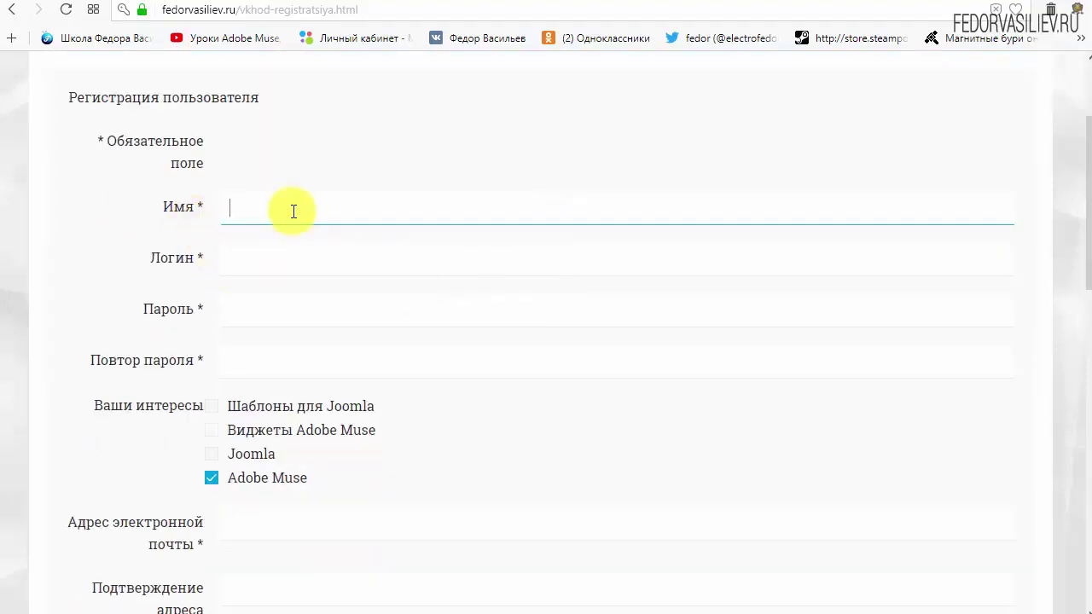
type("wp")
left_click(314, 263)
type("w")
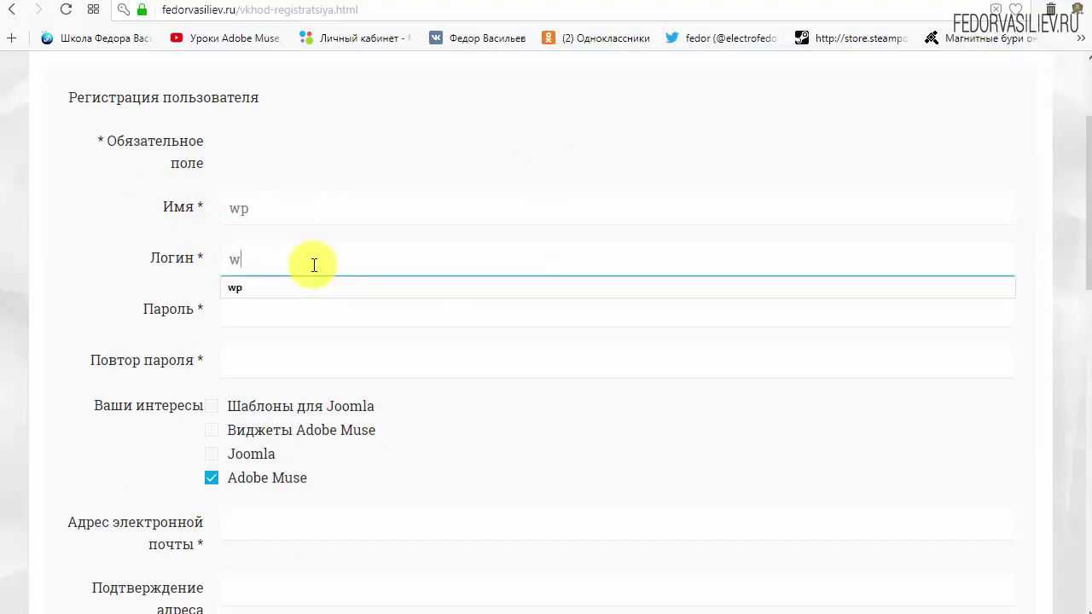
type("p")
left_click(405, 141)
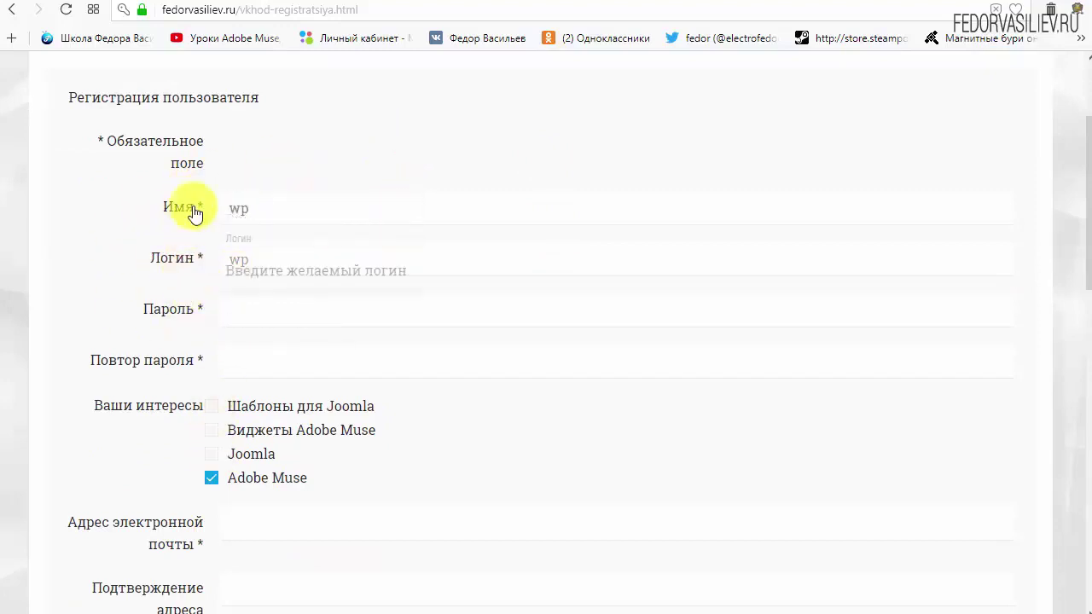
- Enter the account password and repeat it in the password confirmation field
left_click(258, 323)
left_click(263, 359)
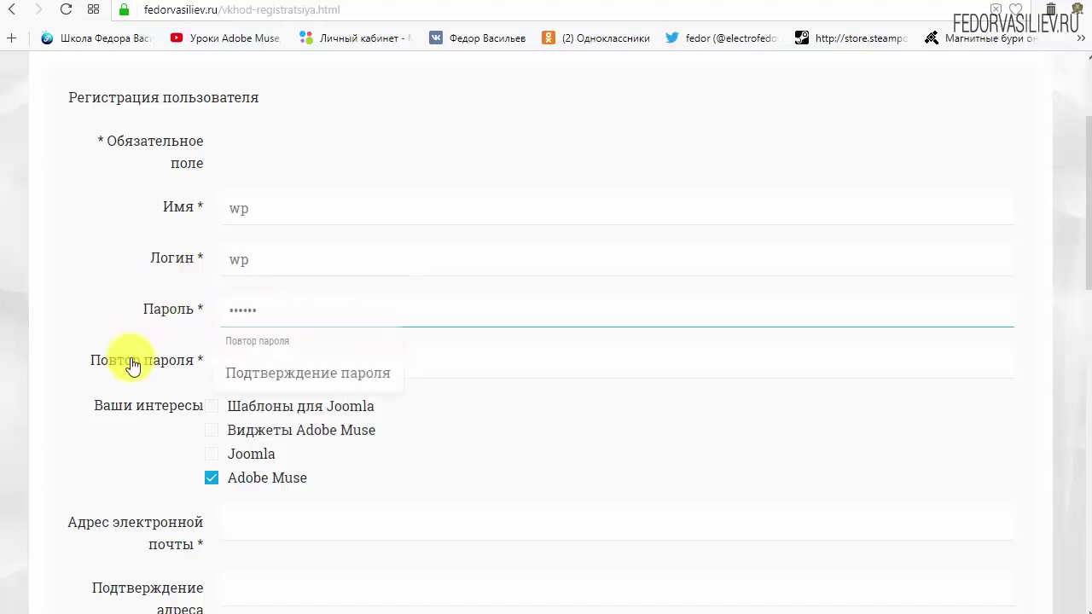
left_click(278, 365)
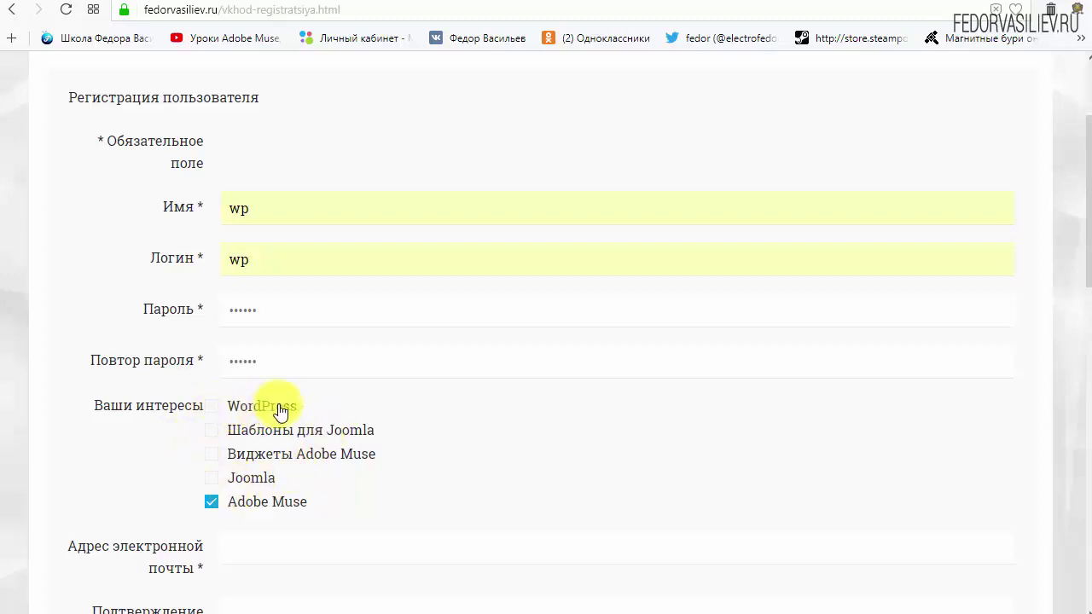
- Select WordPress among the registration form's interests and deselect Adobe Muse
left_click_drag(227, 408, 251, 409)
left_click(212, 407)
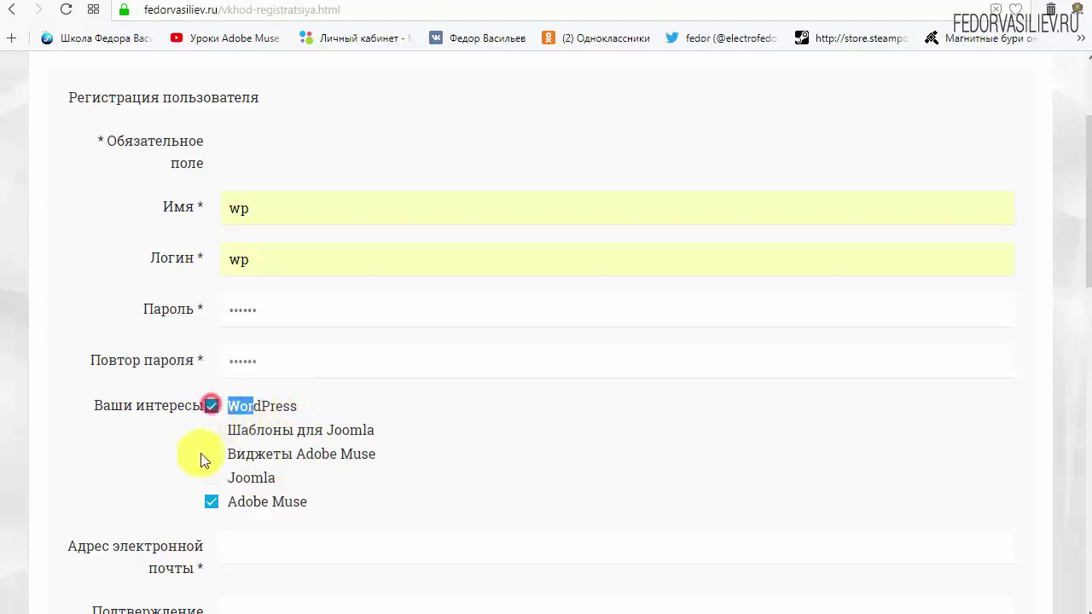
left_click(325, 407)
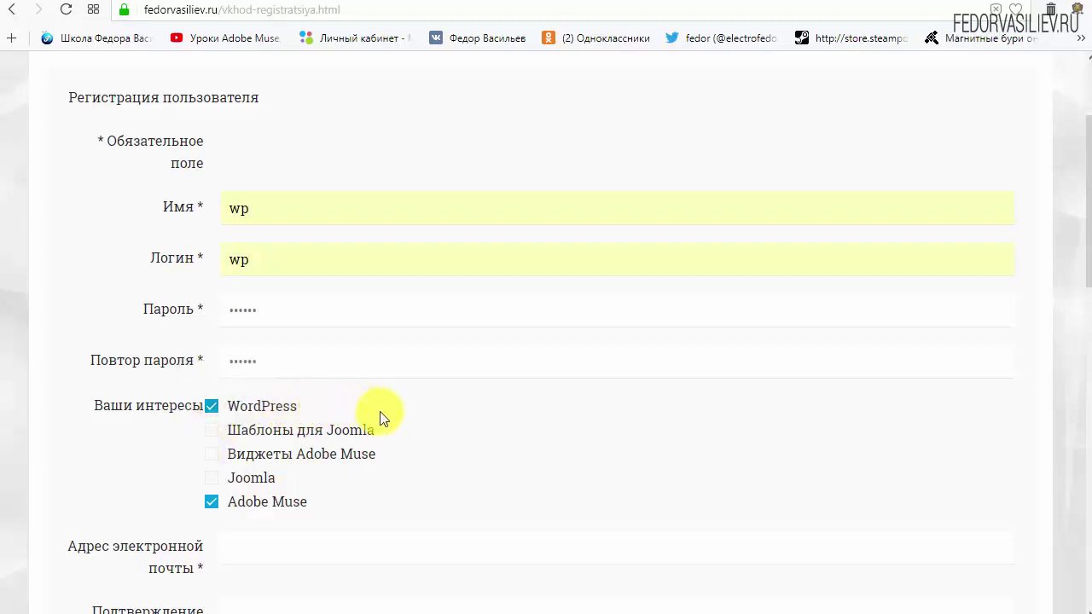
left_click(212, 505)
- Paste the copied e-mail address into both the e-mail field and its confirmation field
scroll(475, 469, "down", 4)
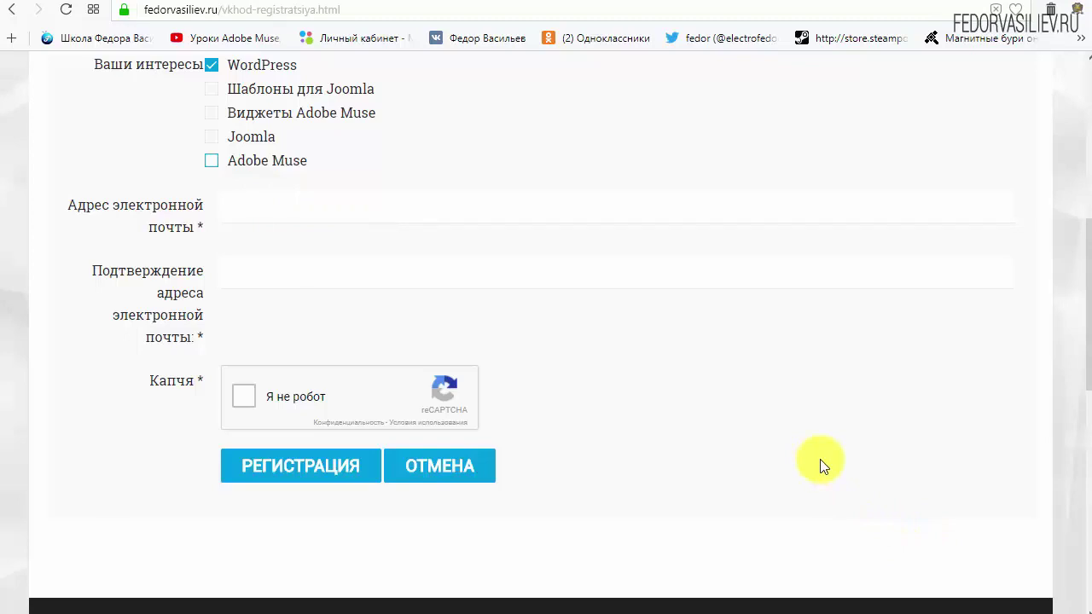
right_click(281, 210)
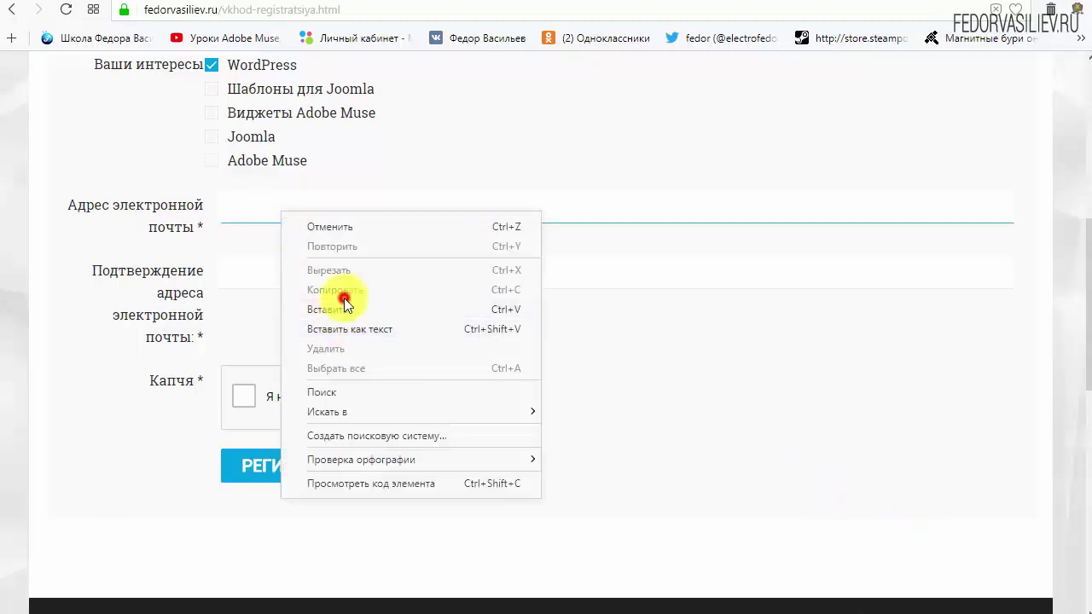
left_click(344, 307)
left_click(367, 266)
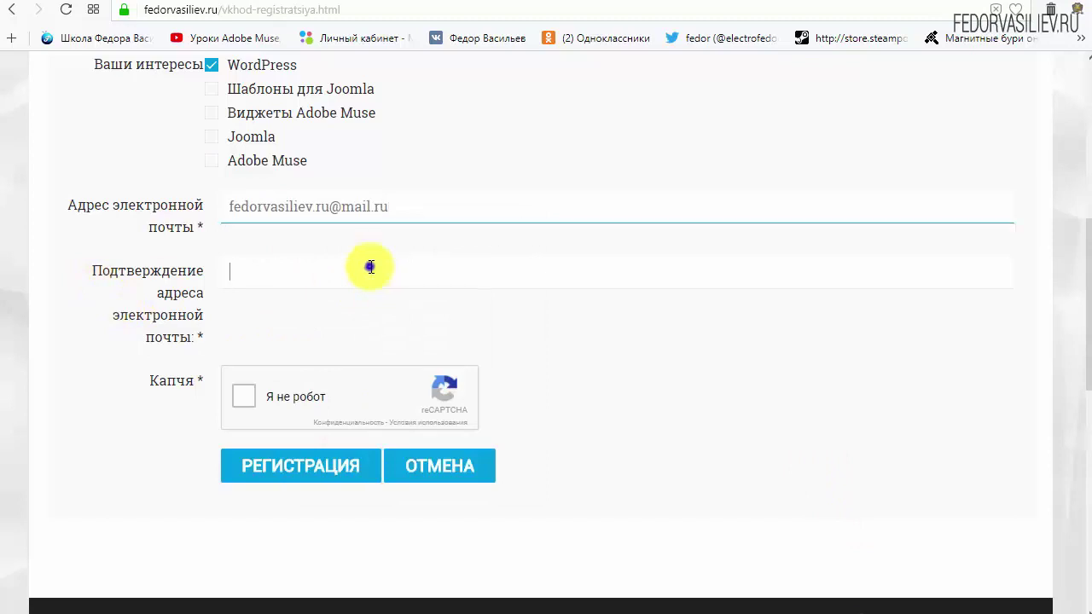
right_click(369, 267)
left_click(412, 365)
left_click(758, 361)
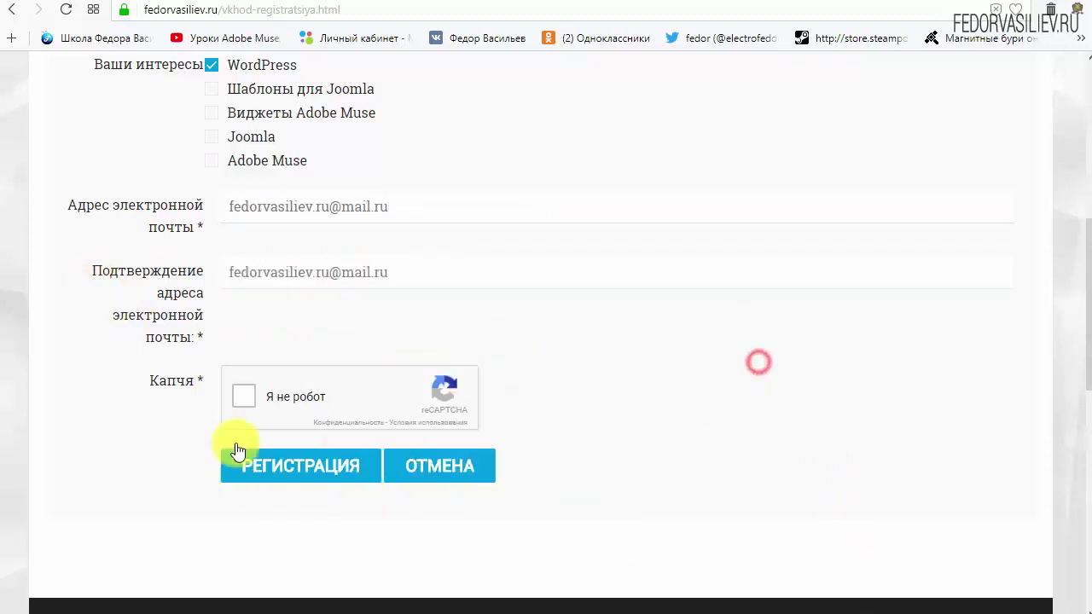
- Complete the Я не робот captcha, submit the registration, and read the resulting message about e-mail activation
left_click(245, 399)
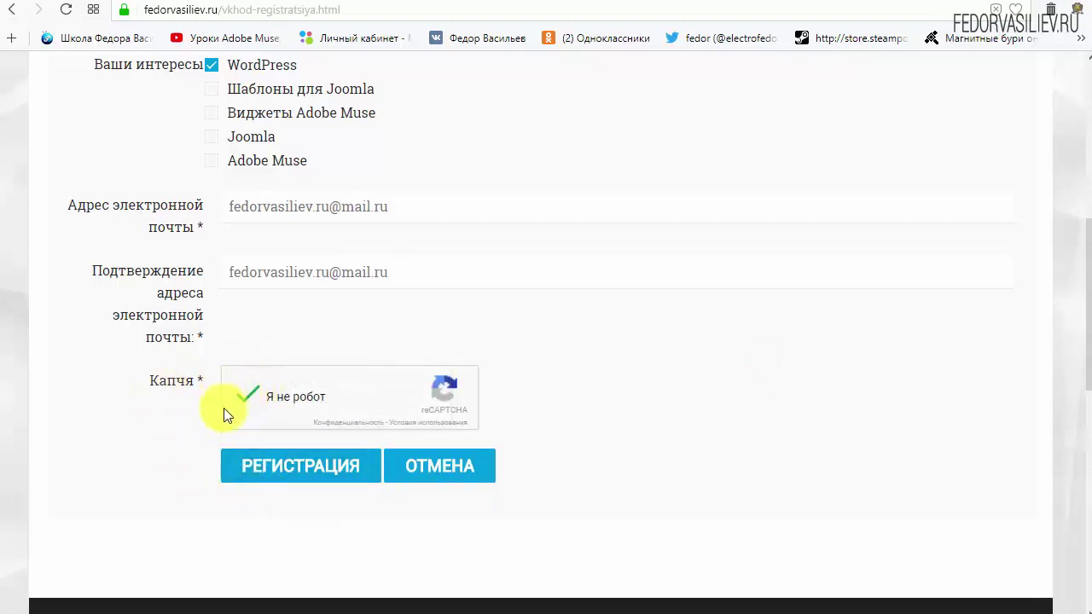
left_click(282, 468)
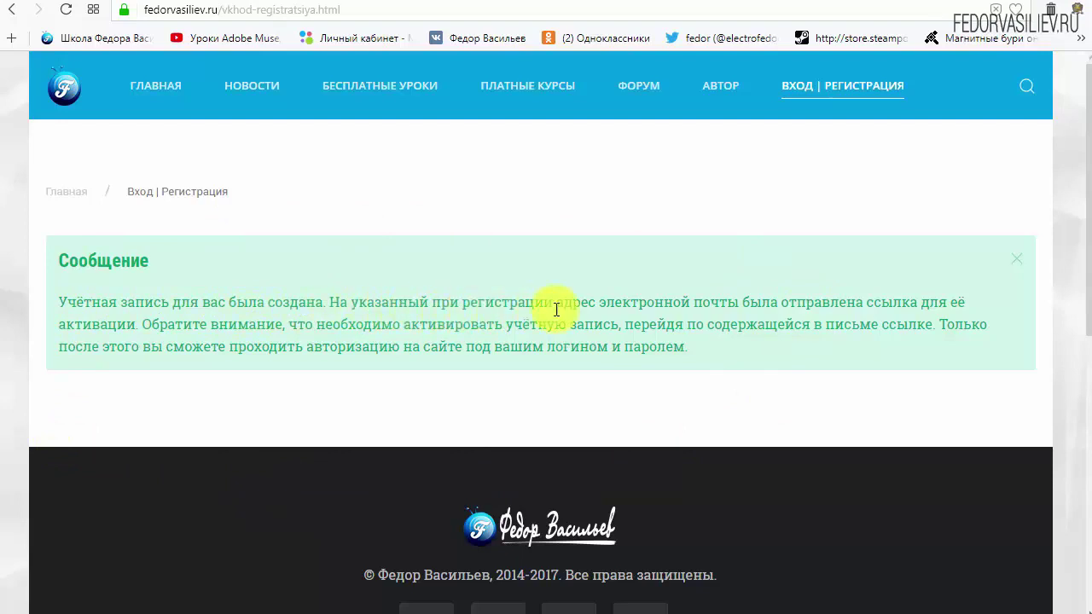
left_click_drag(605, 305, 727, 301)
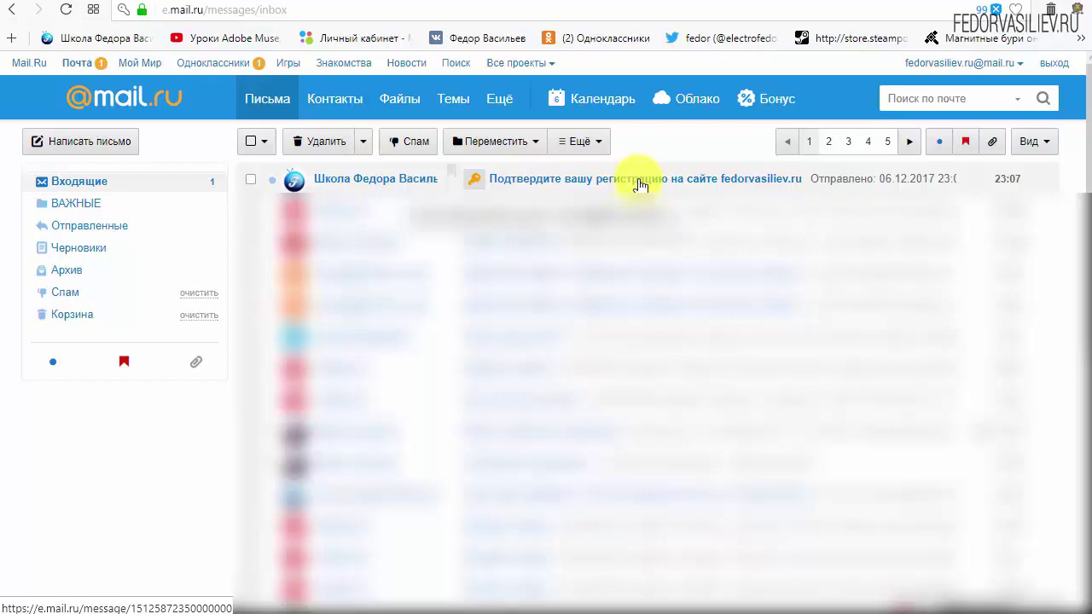
- Open the registration confirmation e-mail in the Mail.ru inbox and review its activation link, login details and course offers
left_click(354, 181)
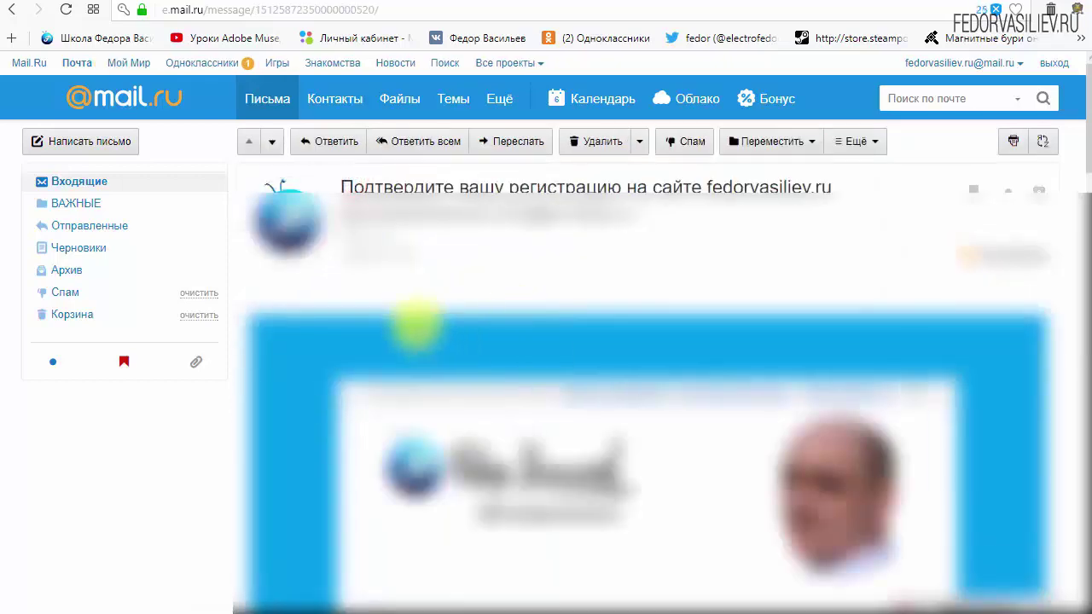
scroll(760, 500, "down", 3)
scroll(575, 290, "down", 2)
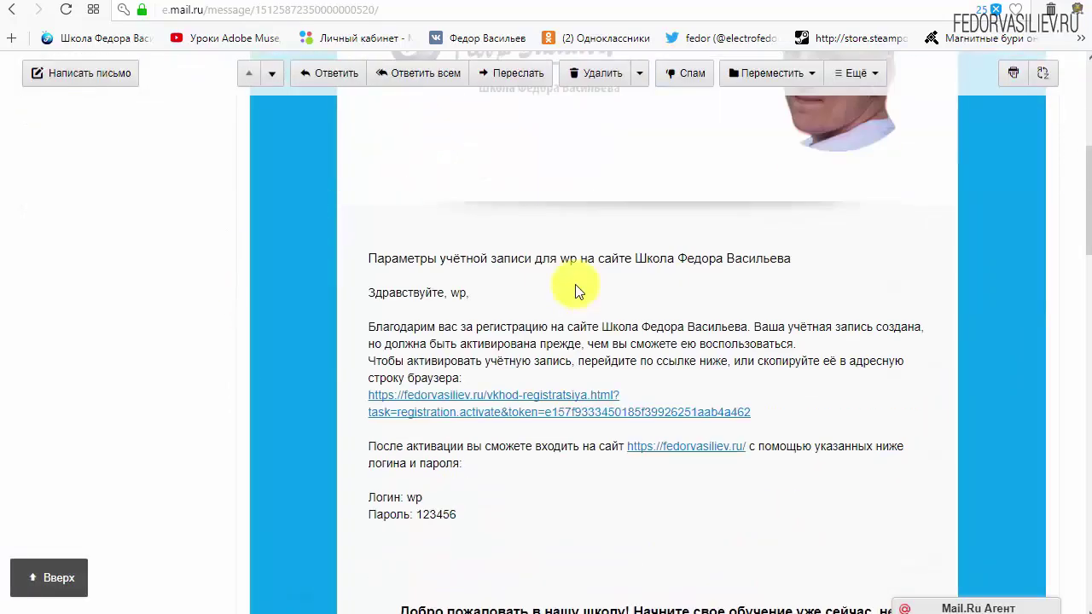
scroll(575, 290, "down", 1)
left_click_drag(464, 430, 366, 411)
left_click(559, 418)
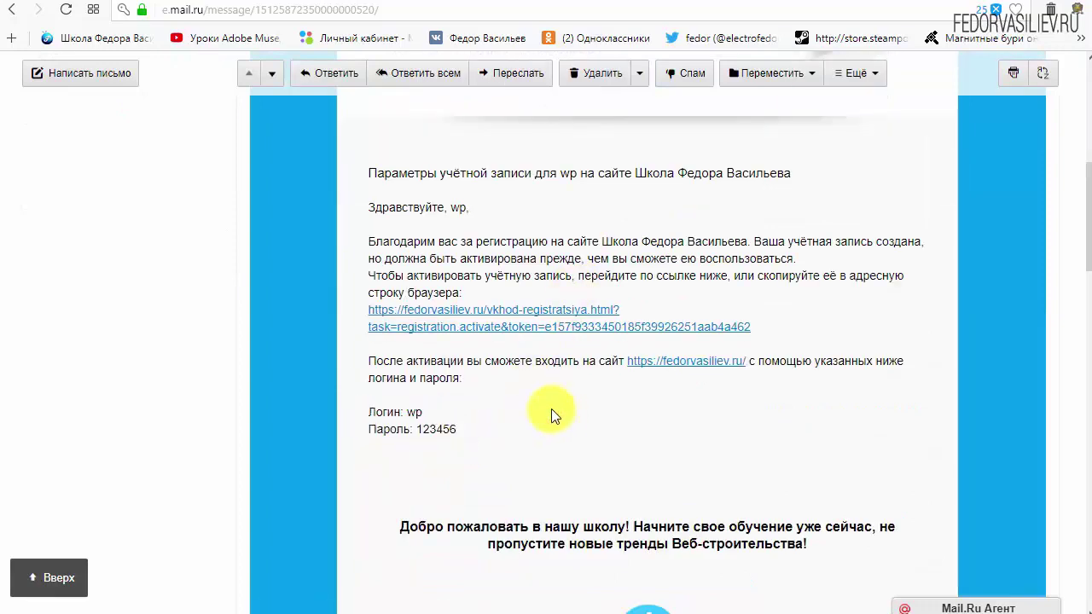
scroll(537, 403, "down", 4)
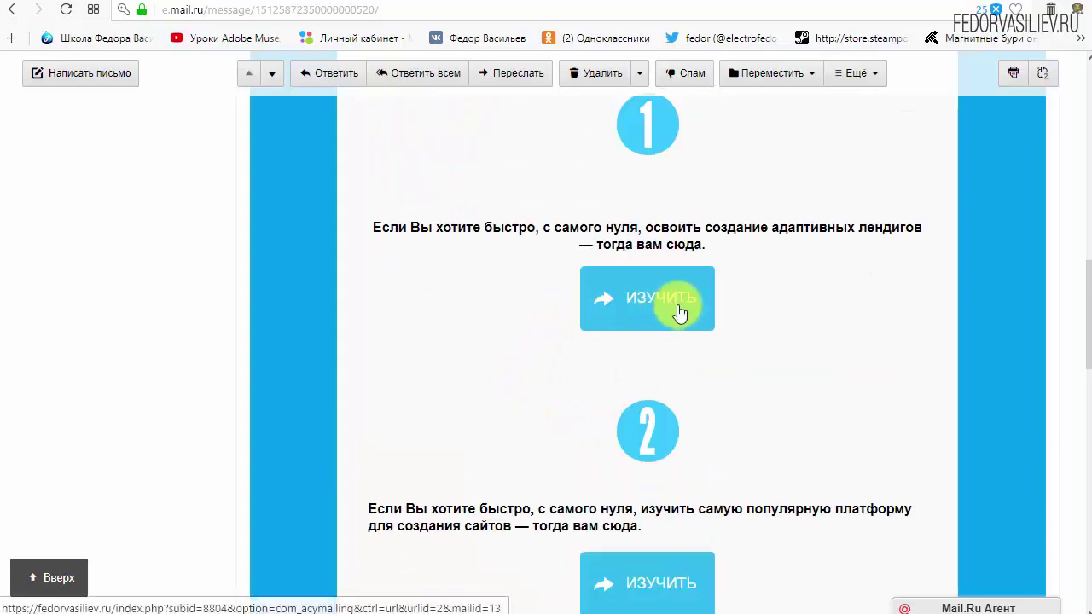
scroll(658, 305, "down", 3)
scroll(474, 428, "up", 10)
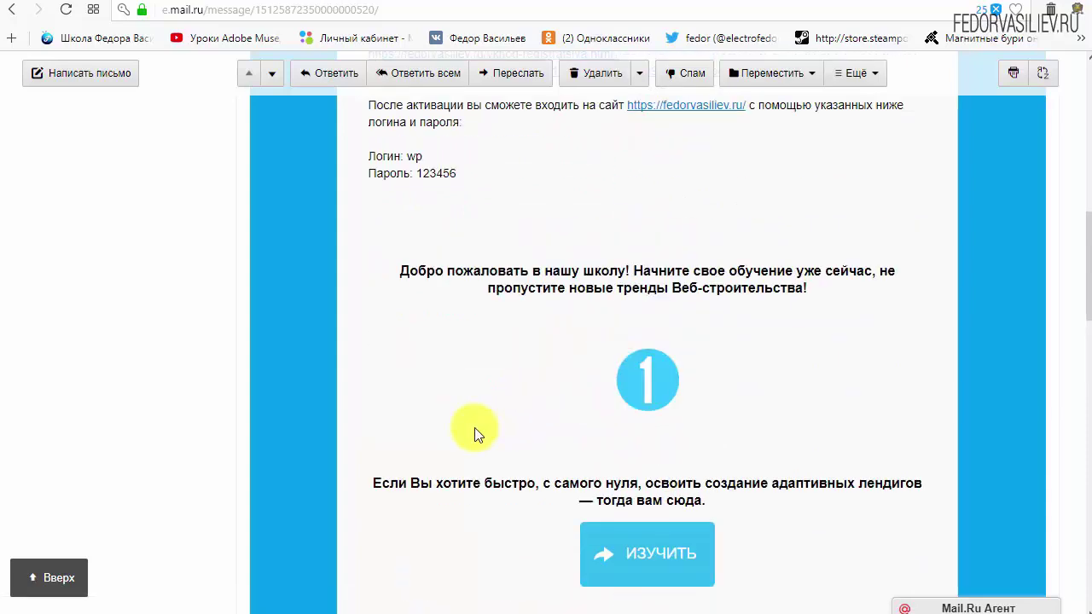
scroll(450, 505, "up", 2)
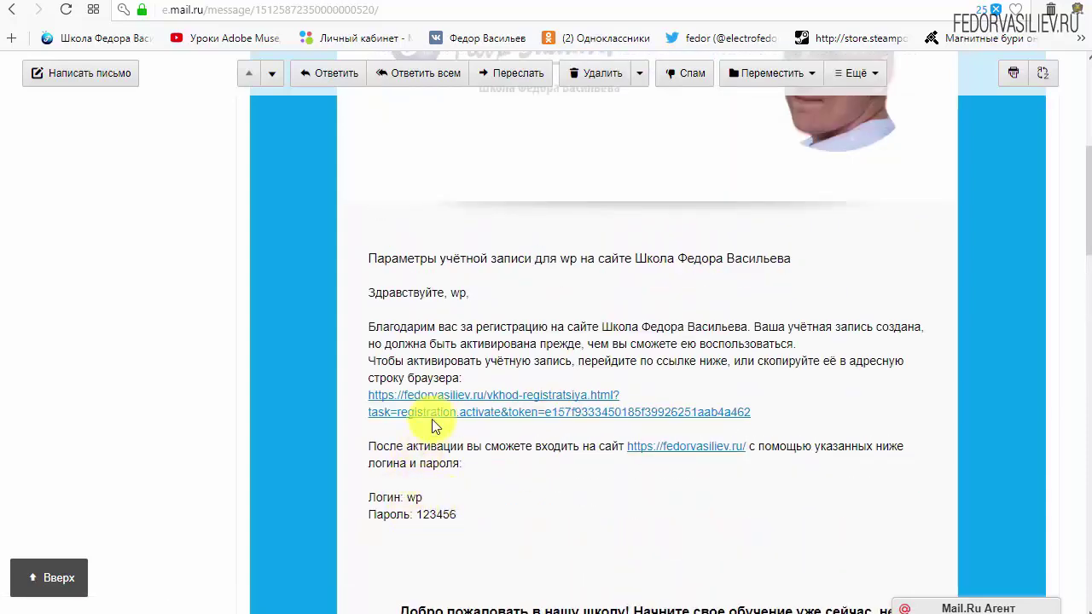
- Activate the new account by following the registration activation link in the confirmation e-mail
left_click_drag(798, 408, 481, 399)
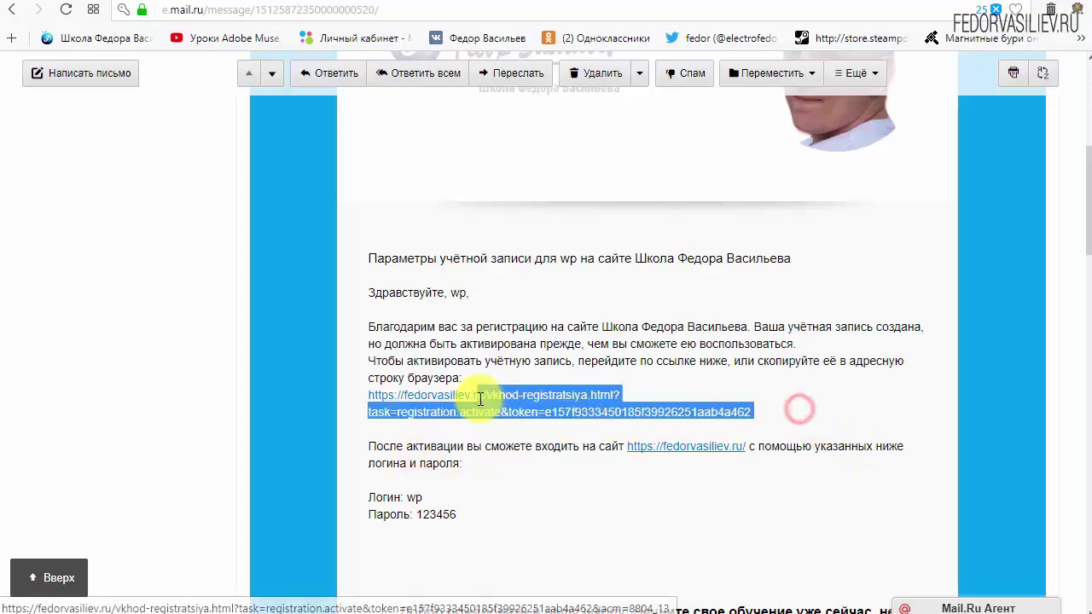
left_click(703, 385)
left_click(544, 394)
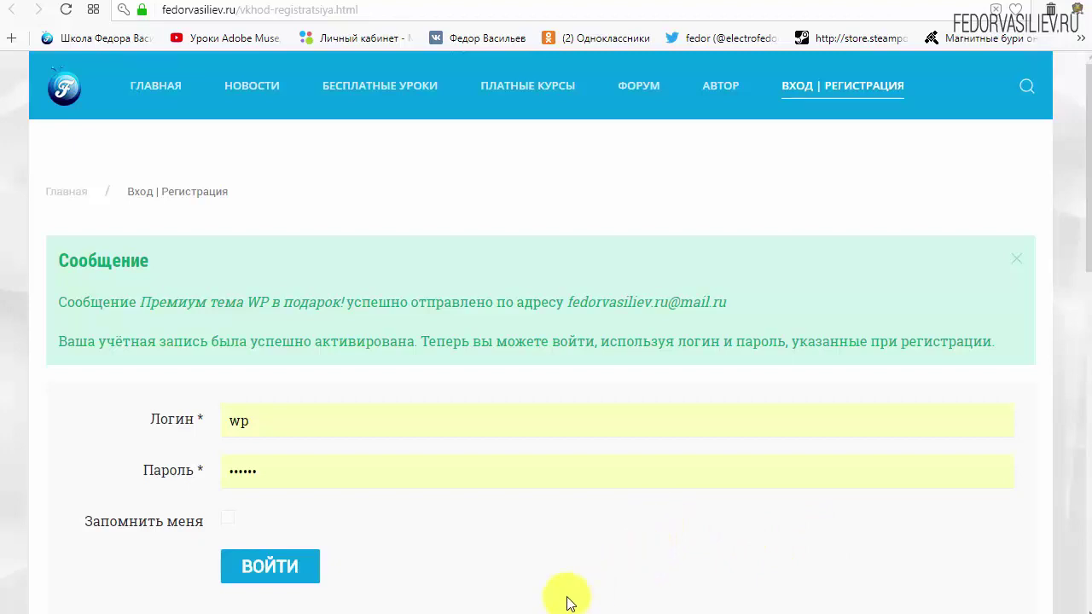
- Read the site's message about account activation and the Премиум тема WP в подарок! mailing
left_click_drag(58, 264, 202, 262)
left_click(203, 261)
left_click_drag(62, 300, 144, 304)
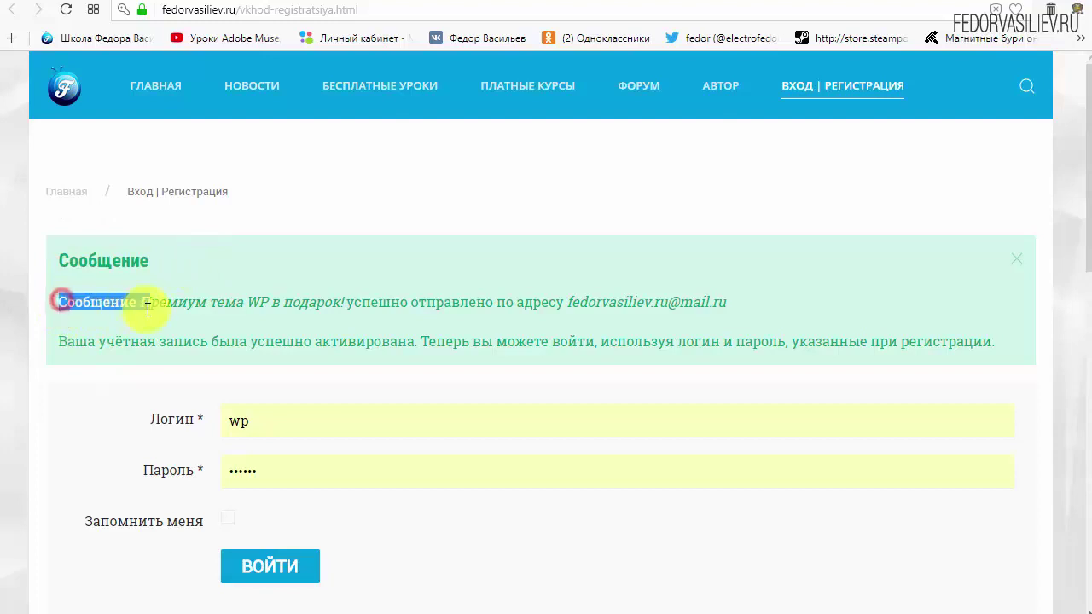
left_click(128, 305)
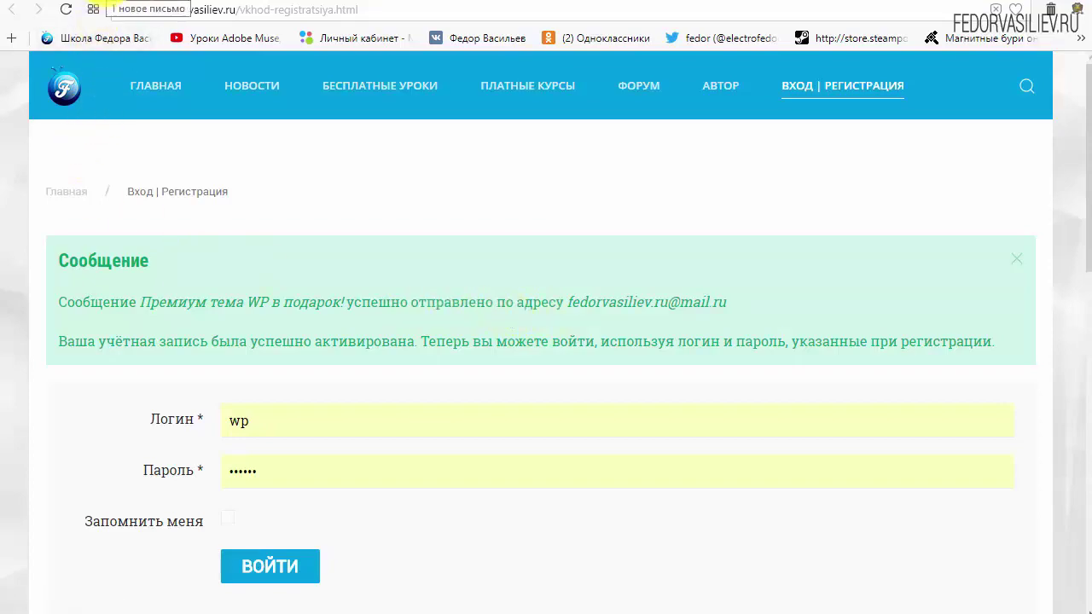
- Return to the Mail.ru inbox, open the Премиум тема WP в подарок! e-mail and read through it
left_click(111, 5)
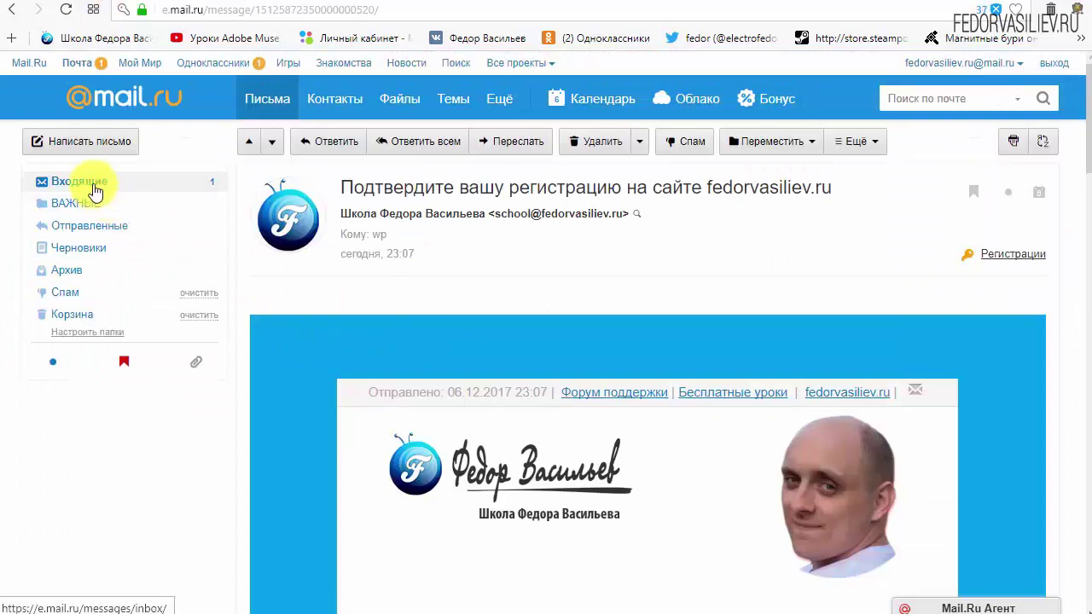
left_click(63, 182)
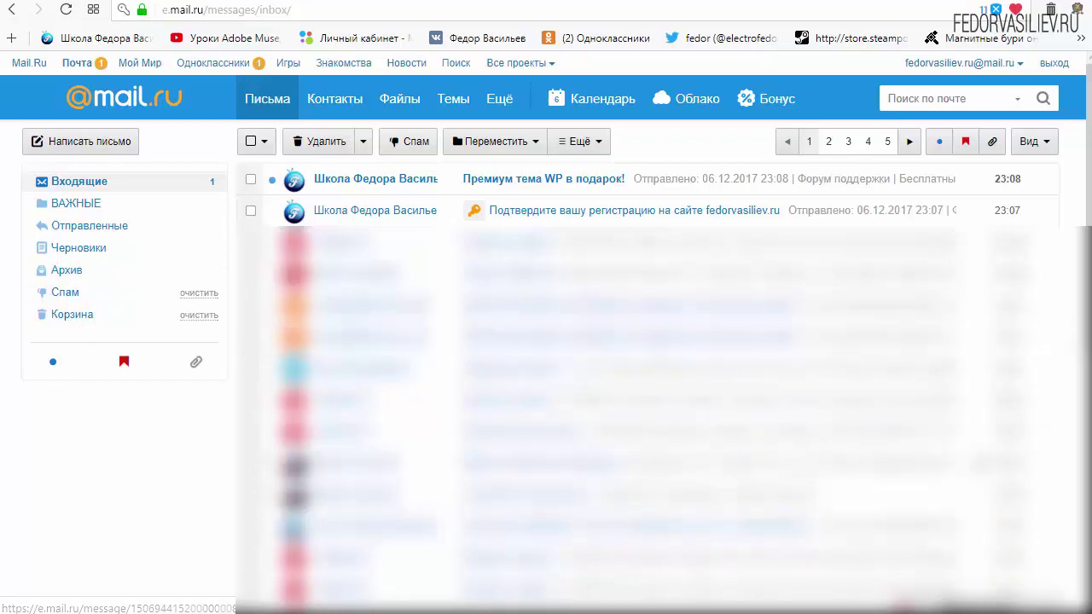
left_click(602, 178)
scroll(780, 292, "down", 5)
scroll(785, 290, "down", 1)
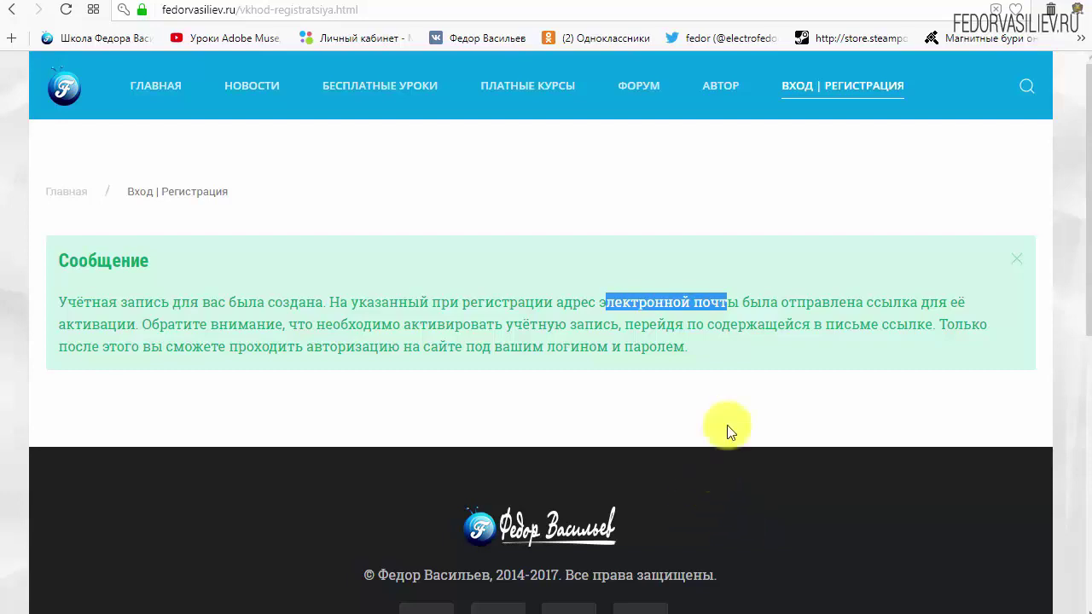
- Return to the fedorvasiliev.ru login page and sign in to the wp account with the prefilled credentials
left_click(806, 85)
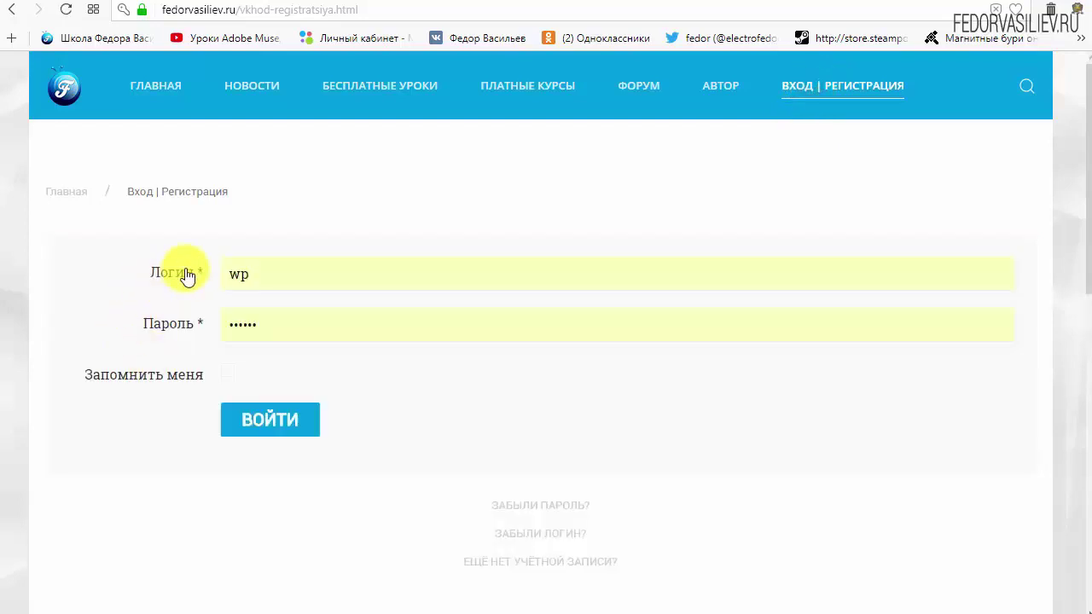
left_click(265, 424)
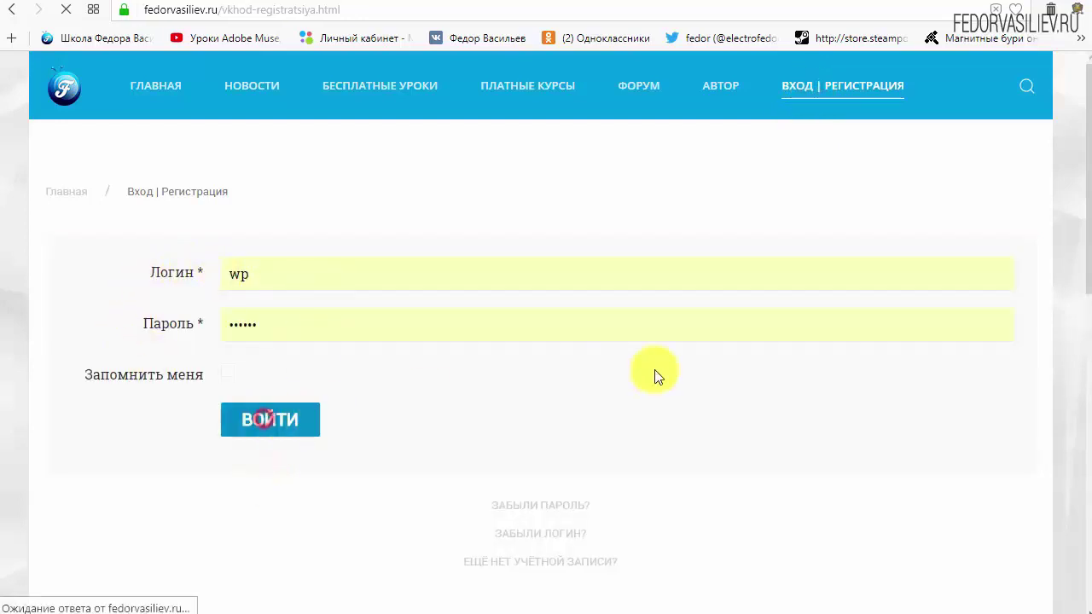
- Open the Управления подписками page, switch the WordPress subscription to ДА and save the changes
scroll(605, 300, "down", 7)
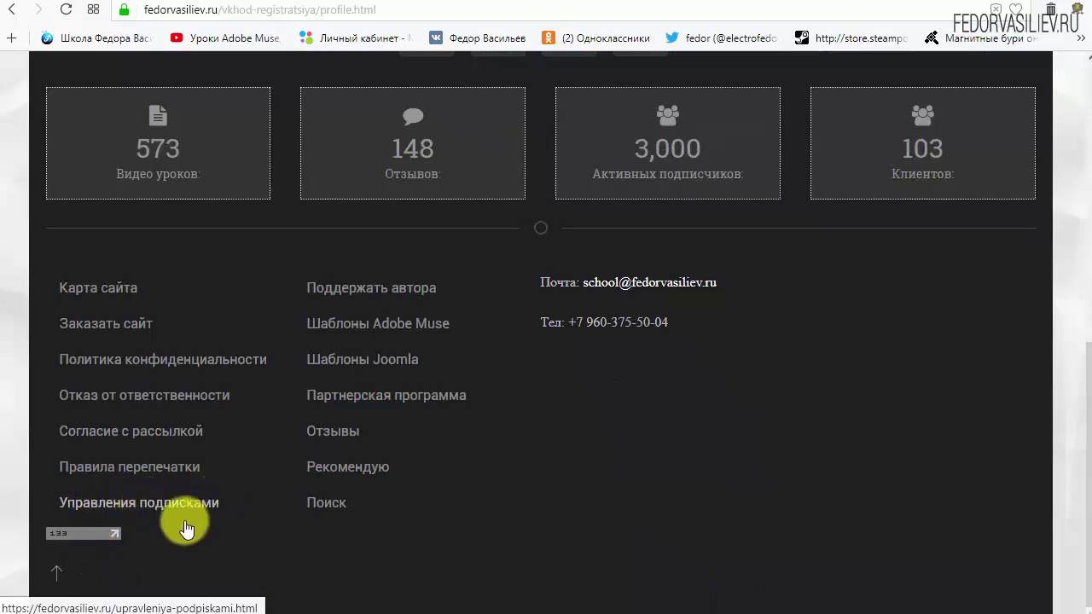
left_click(85, 499)
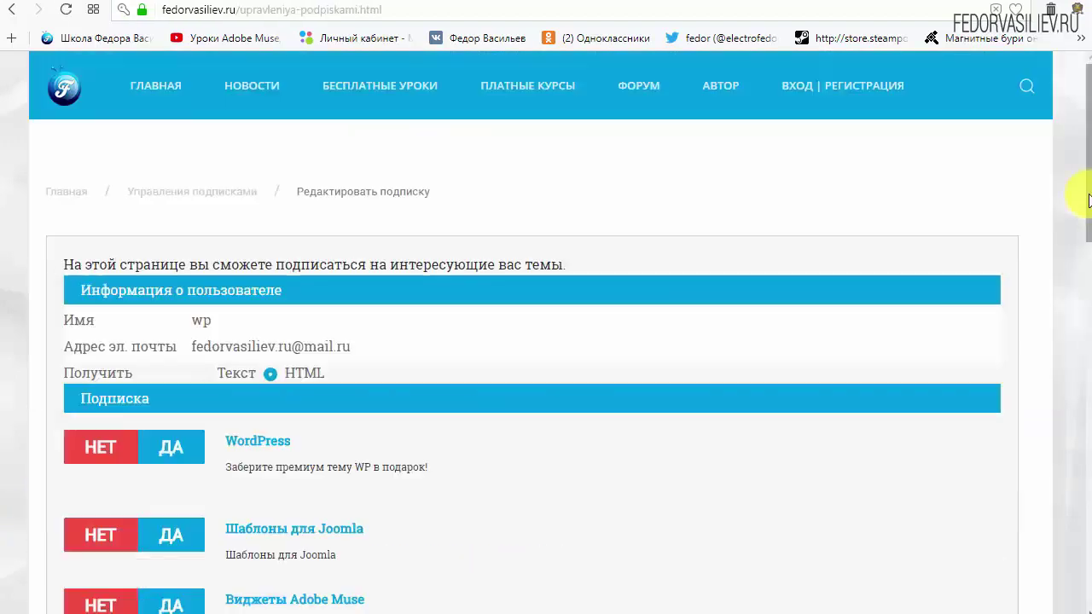
left_click_drag(1085, 205, 1080, 290)
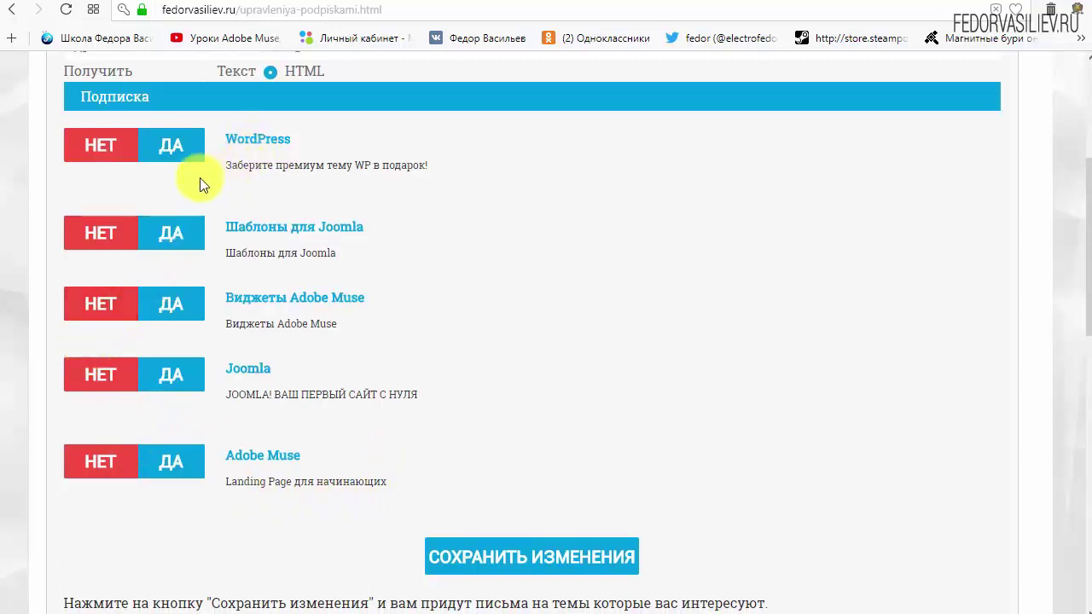
left_click(169, 147)
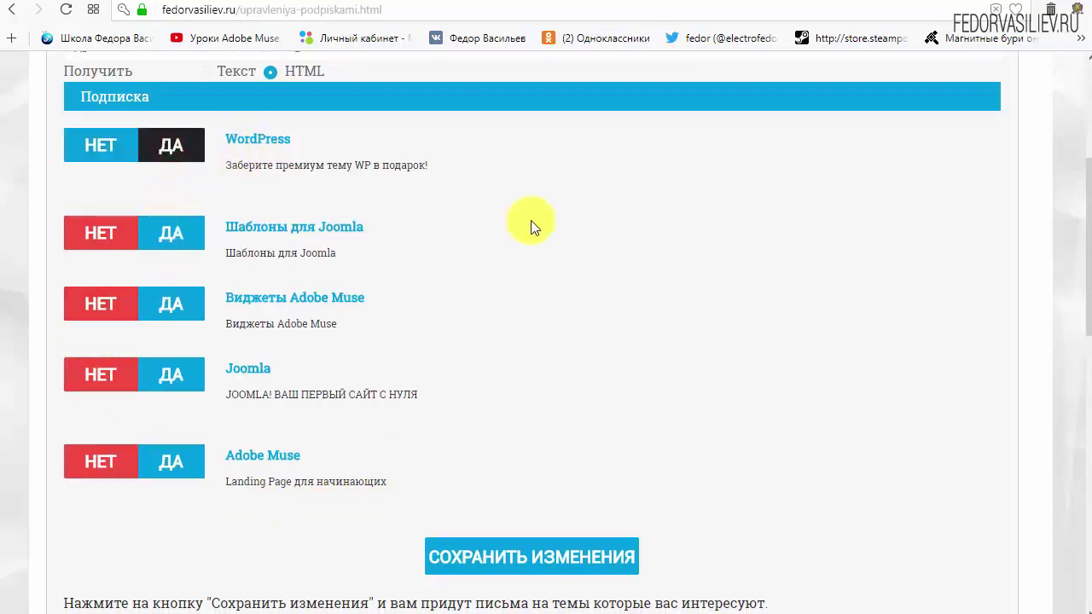
scroll(748, 373, "down", 2)
left_click(492, 389)
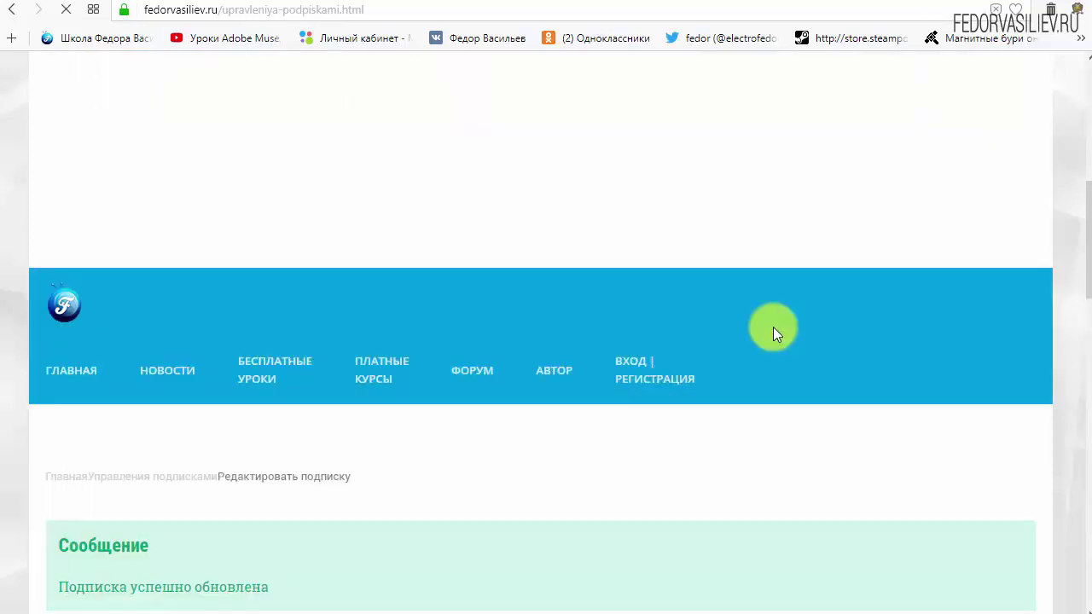
- Review the subscription update message, the user information and the list of mailing topics on the subscription page
scroll(276, 298, "down", 4)
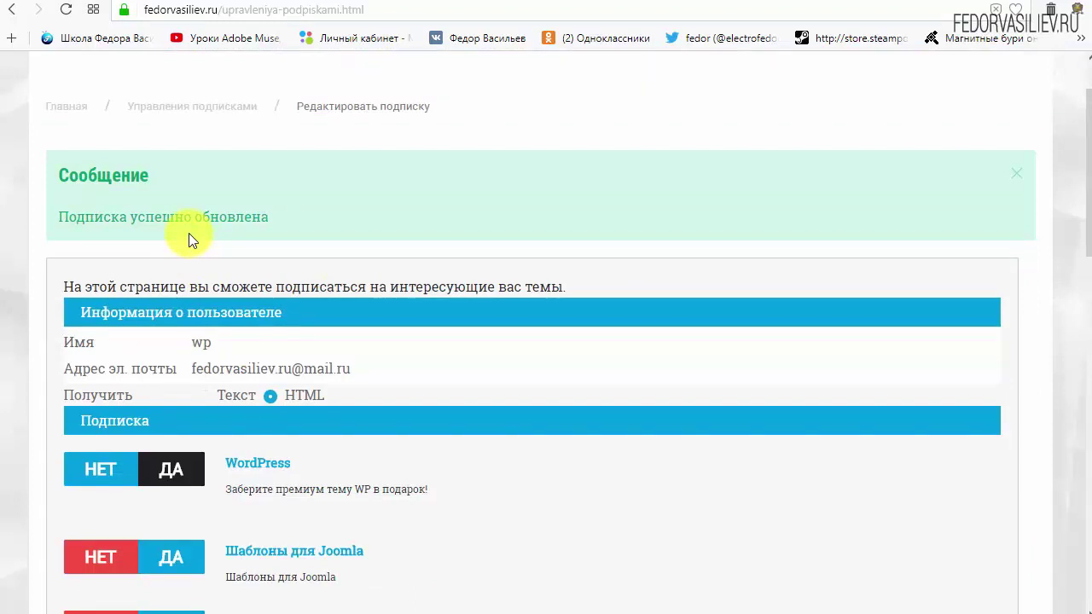
scroll(188, 233, "down", 3)
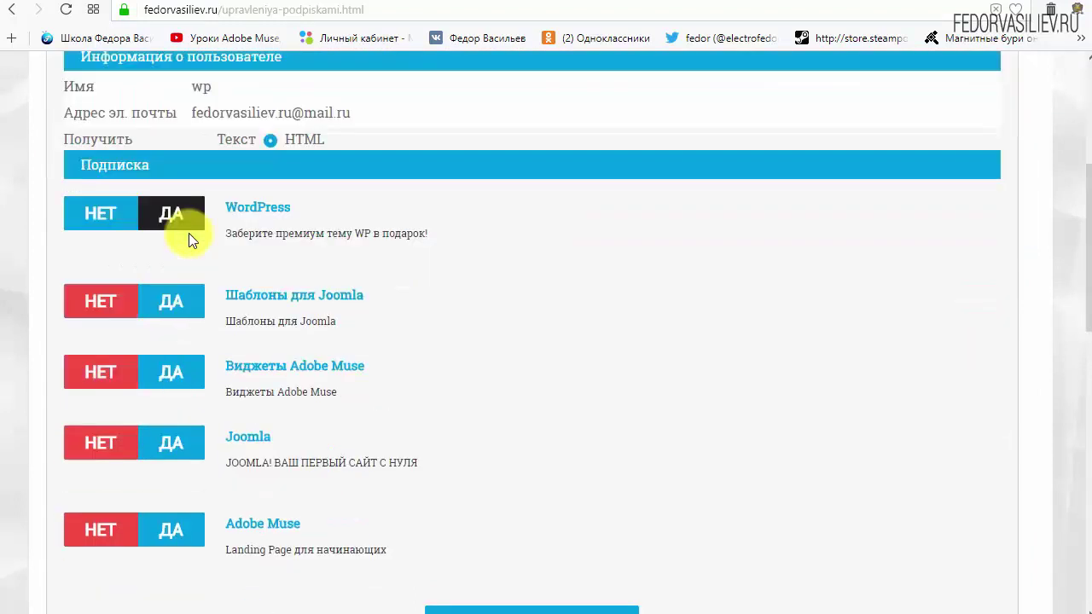
scroll(286, 256, "up", 2)
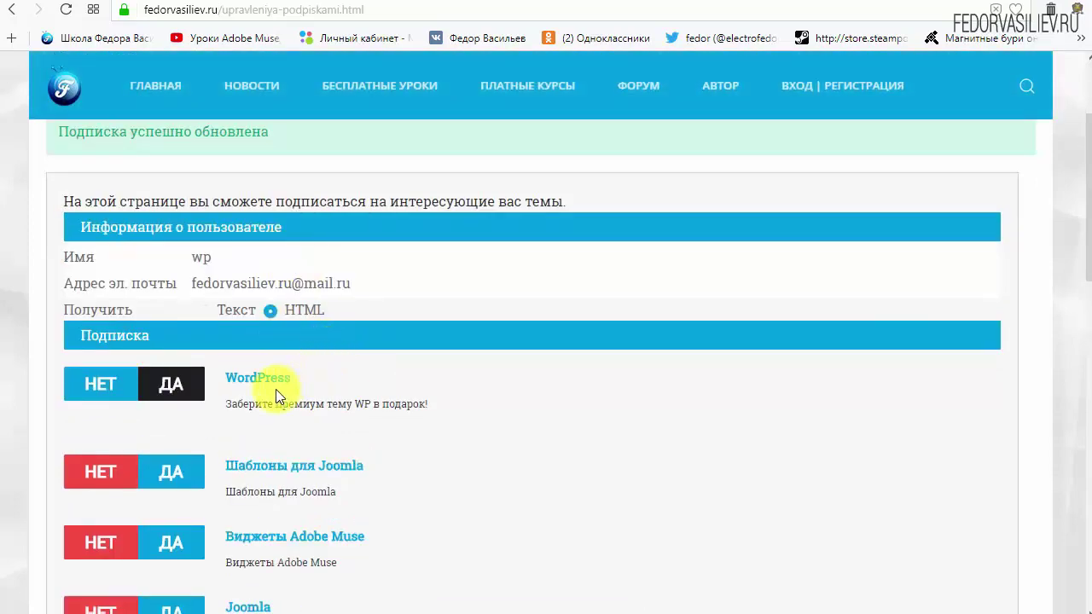
scroll(276, 389, "down", 4)
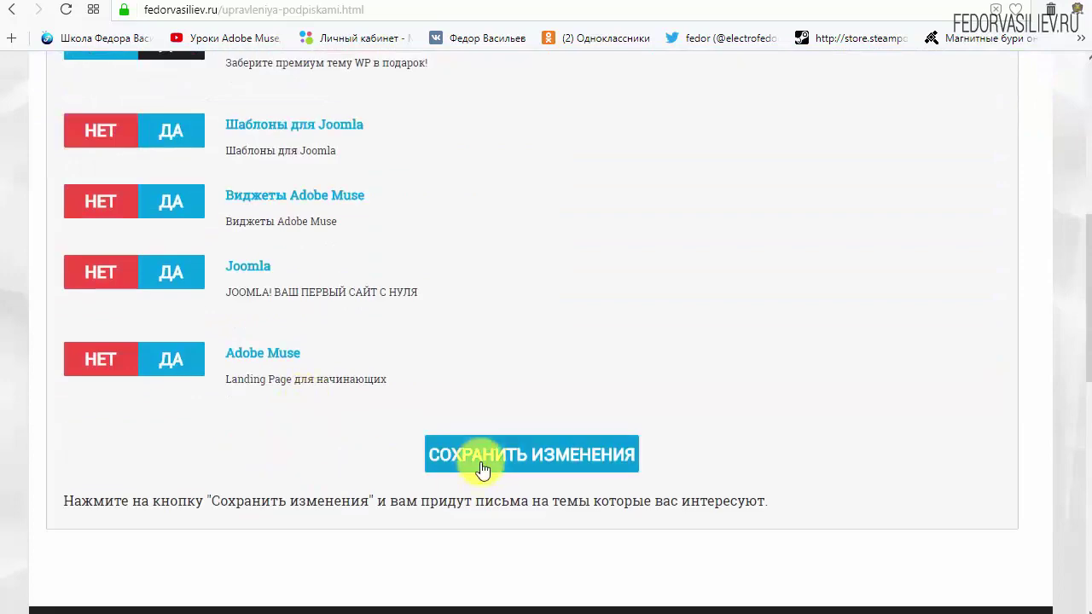
scroll(563, 410, "up", 4)
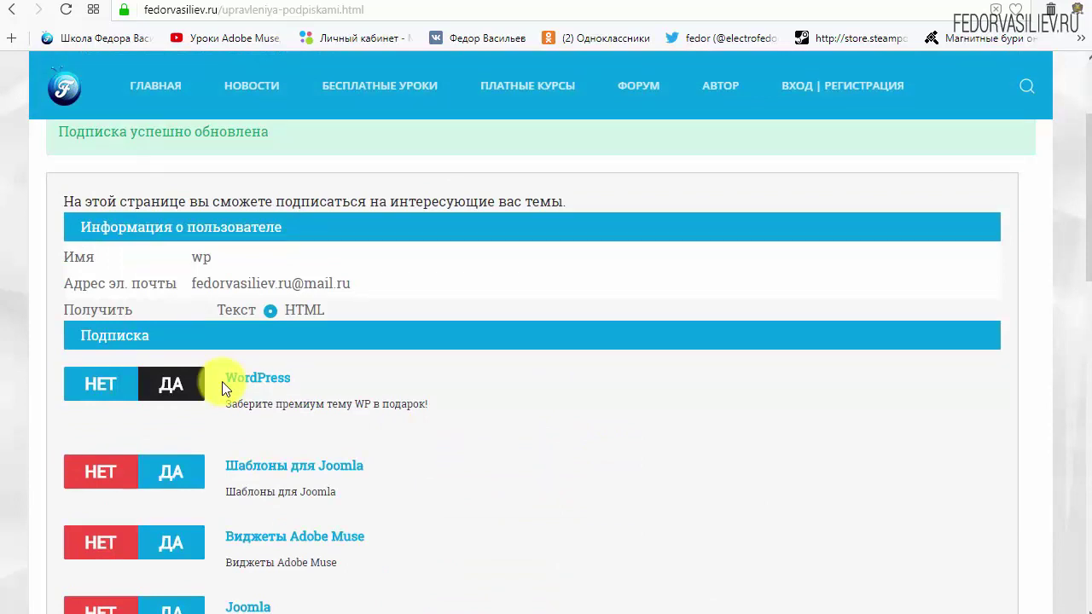
- Highlight the school's contact e-mail in the site footer, and open the Поддержать автора page
scroll(222, 389, "down", 10)
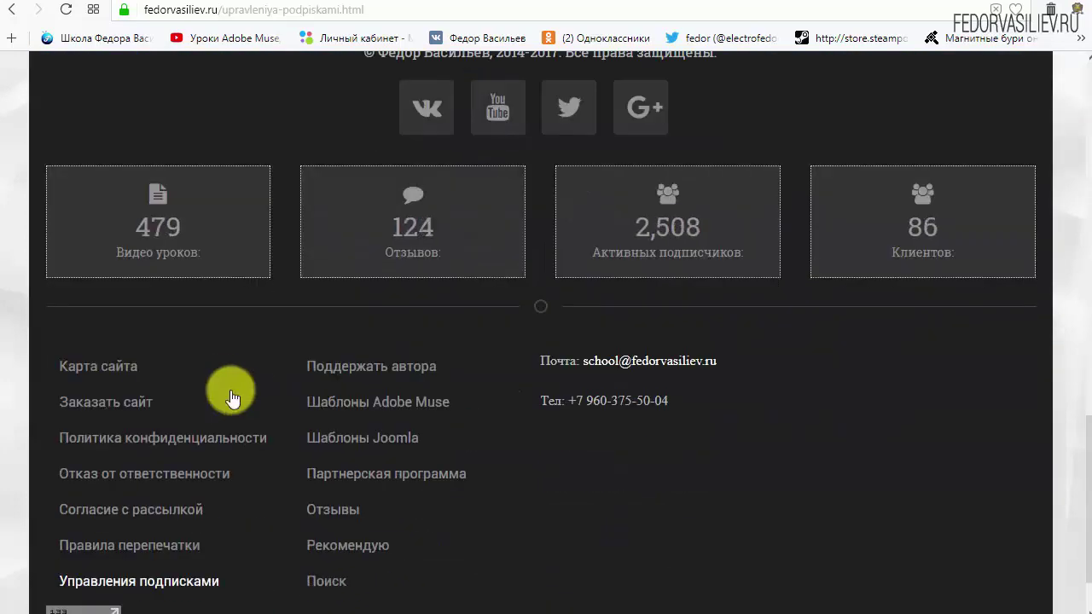
left_click_drag(739, 359, 584, 362)
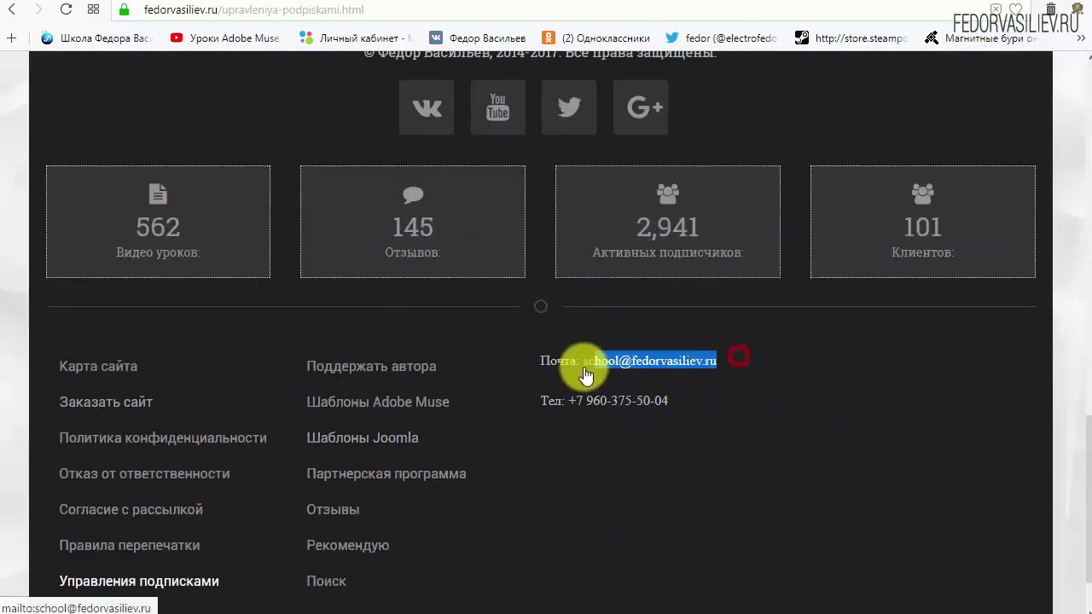
left_click(475, 376)
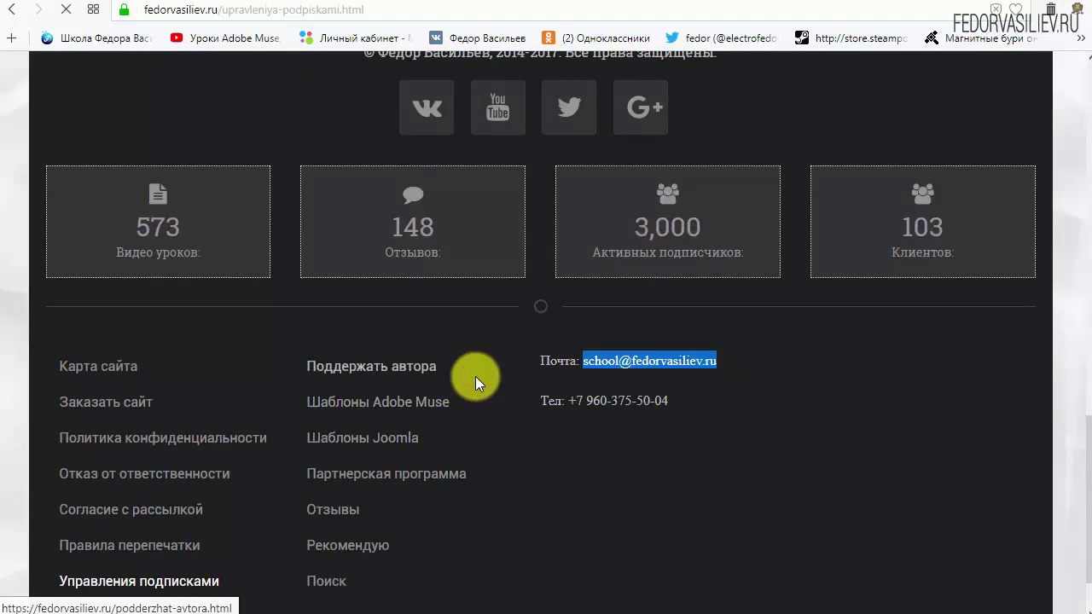